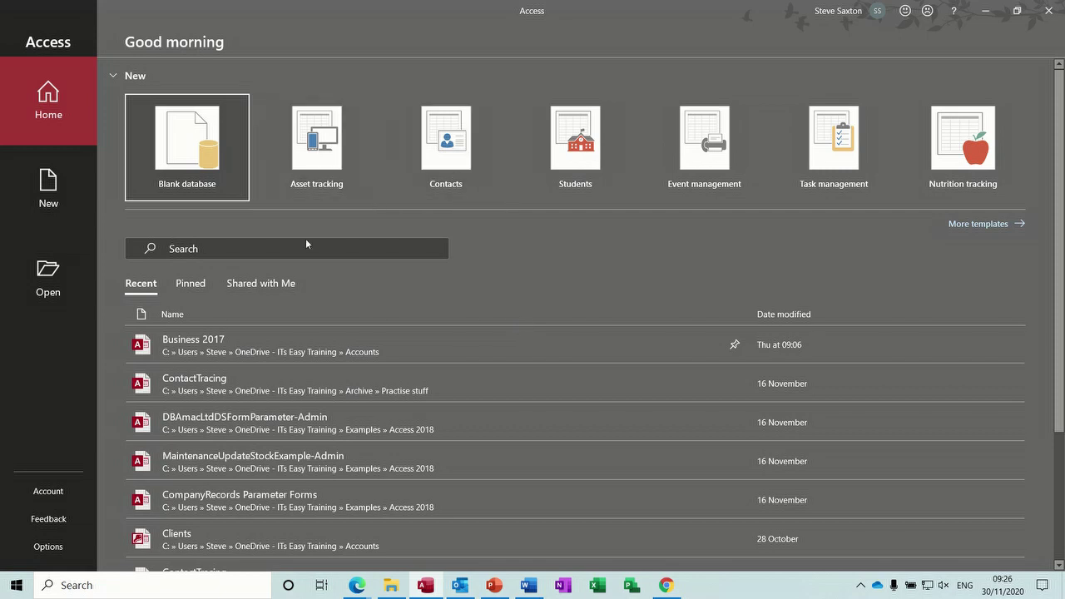
Create a blank database named Service
click(194, 135)
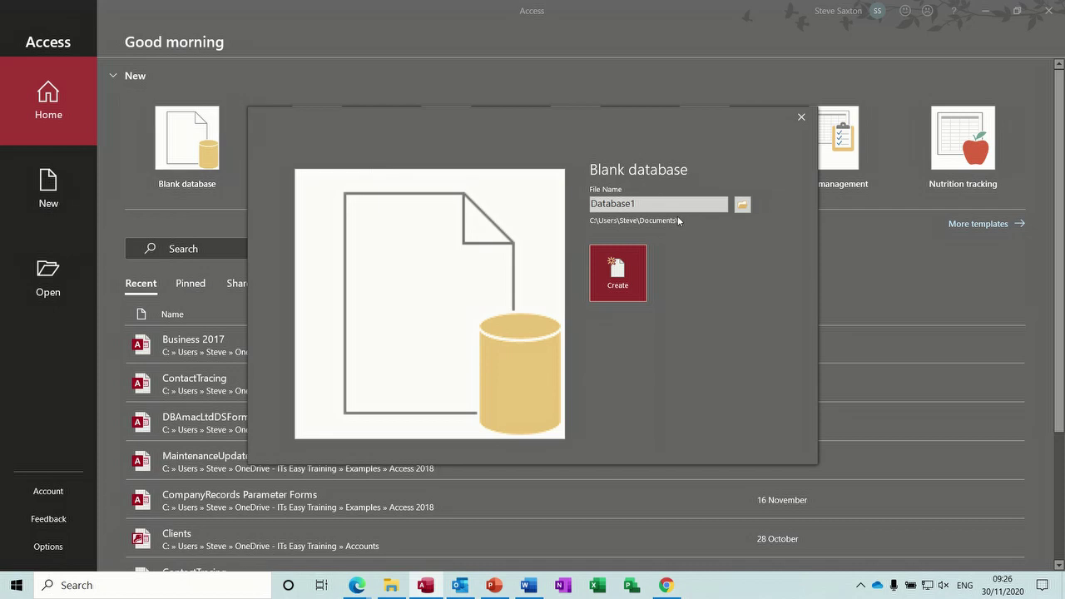
text(Service)
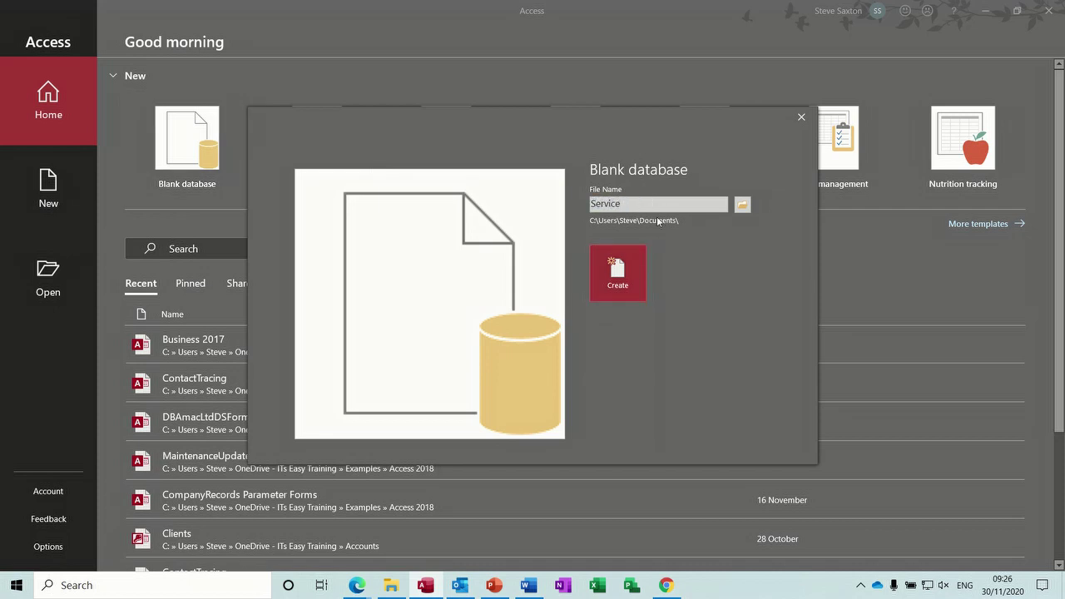
click(622, 279)
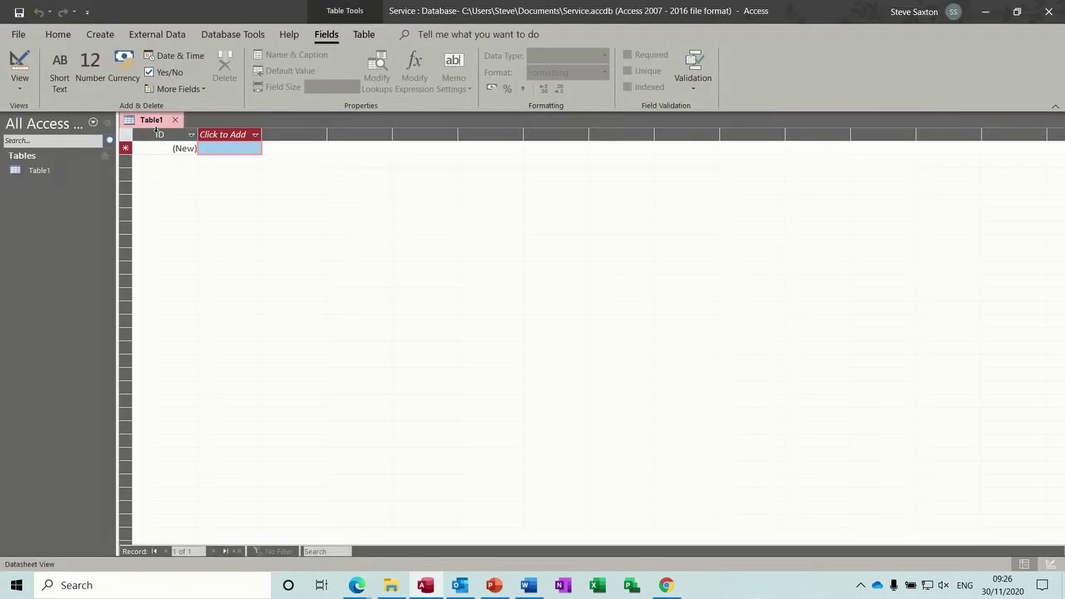
Save the starter table as TblCustomer and open it in Design view
click(246, 136)
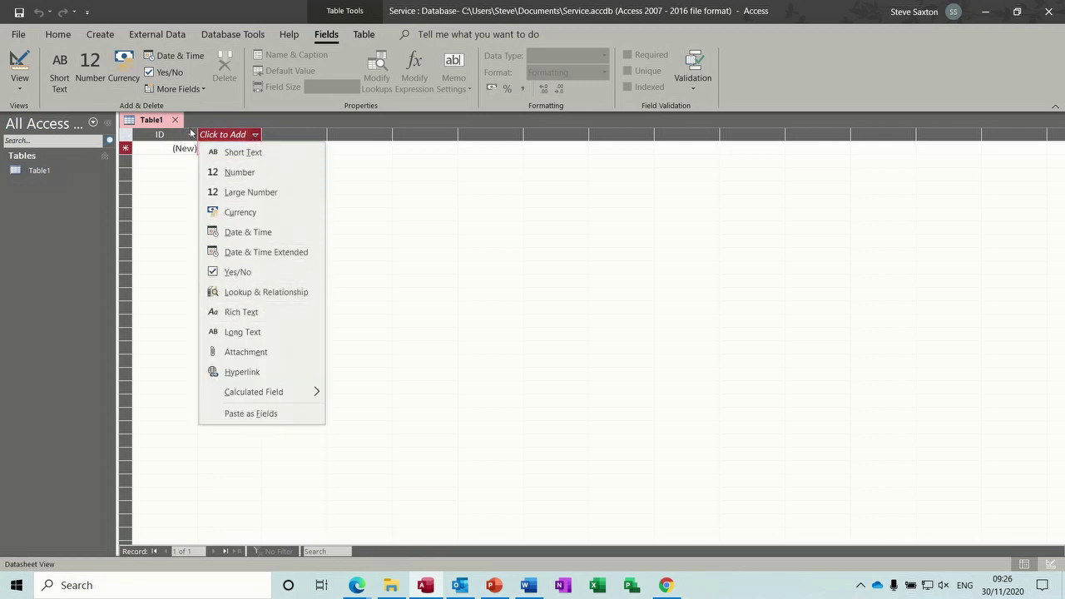
click(608, 206)
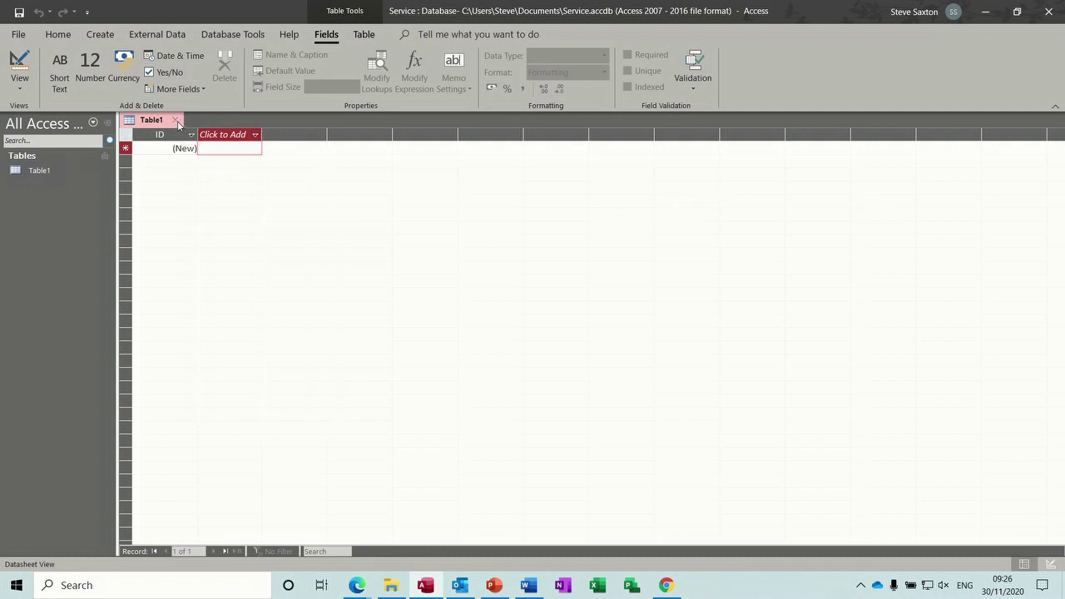
click(21, 67)
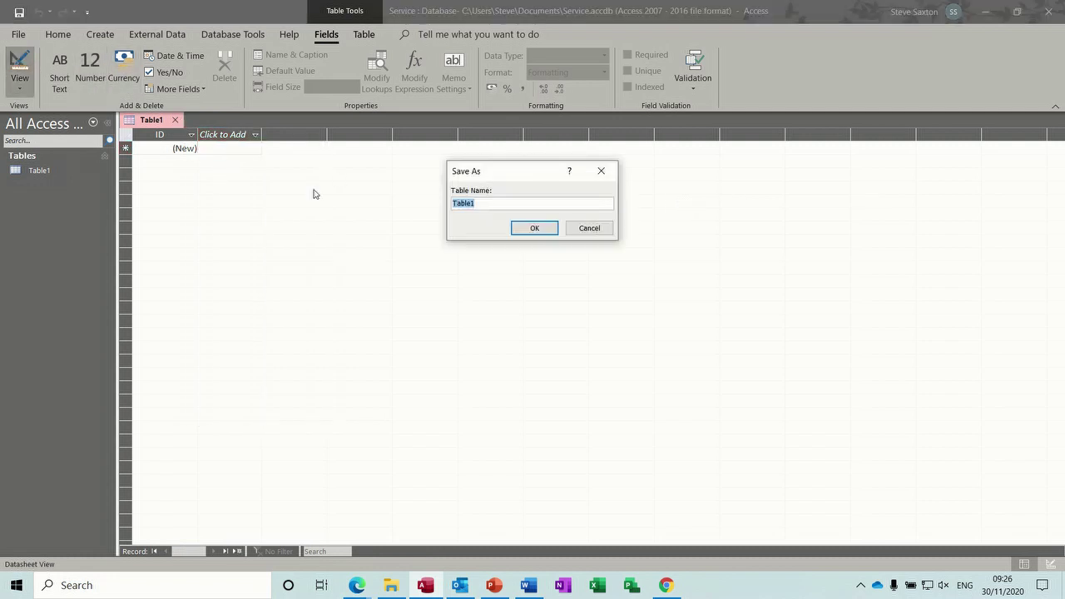
text(T)
text(blCustomer)
click(533, 228)
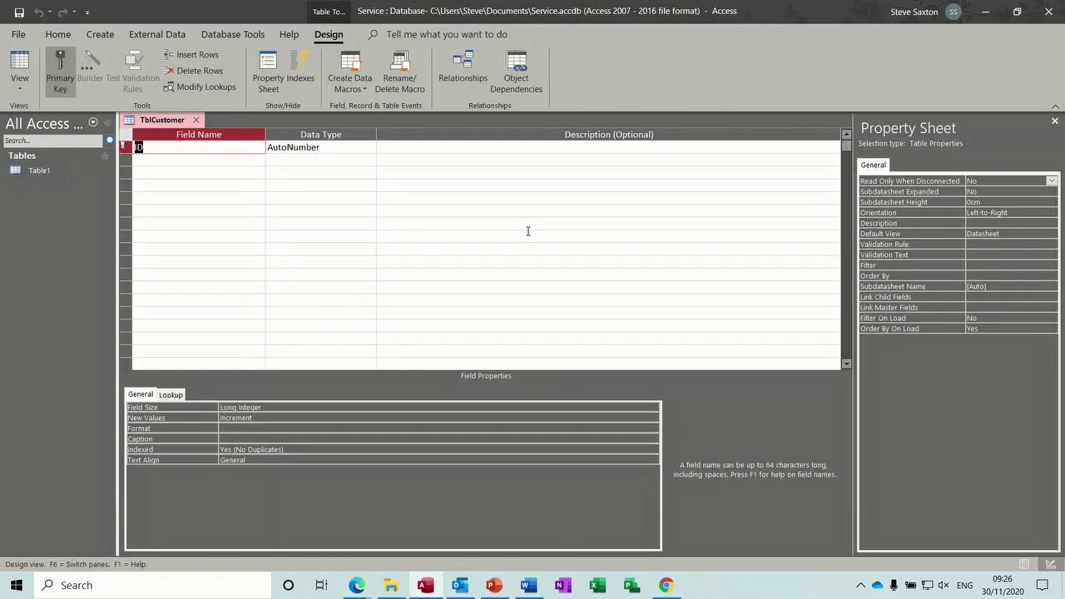
Rename the ID field of TblCustomer as ServiceID, keeping its AutoNumber data type
click(151, 148)
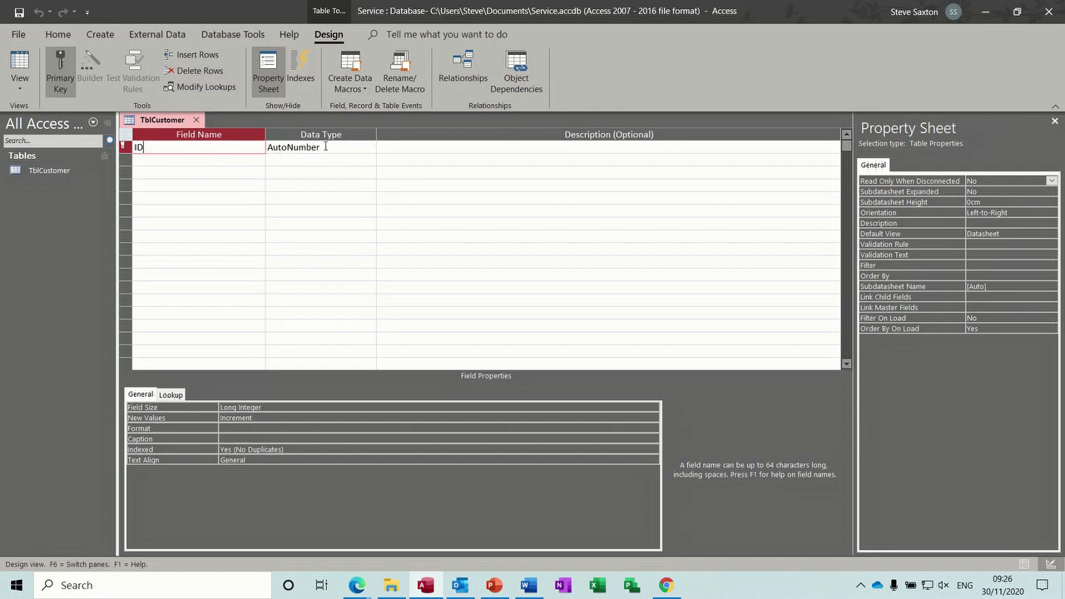
click(136, 146)
text(ServiceID)
click(217, 160)
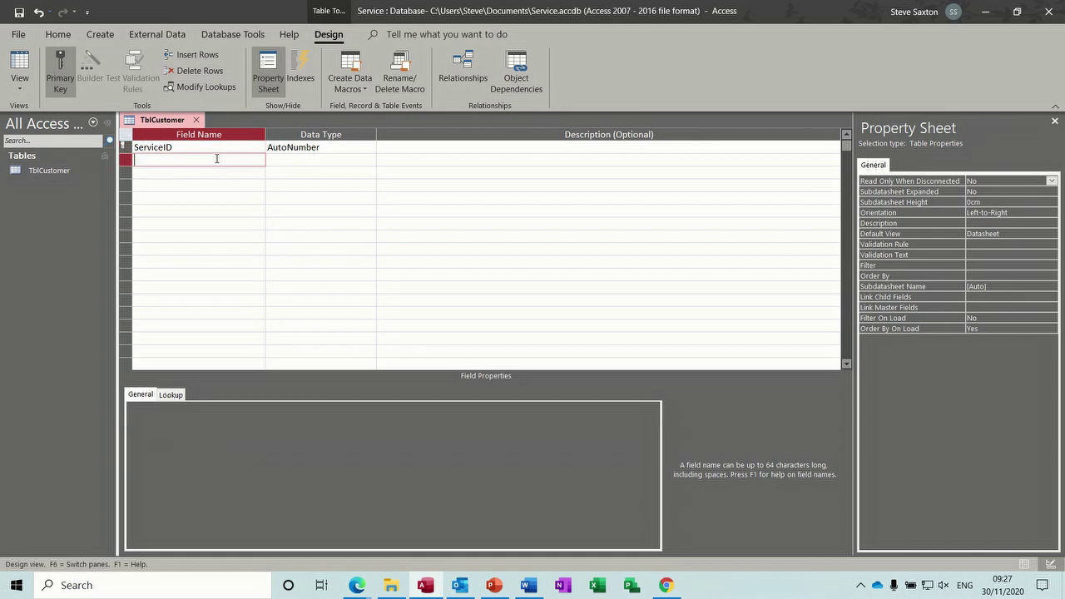
click(370, 148)
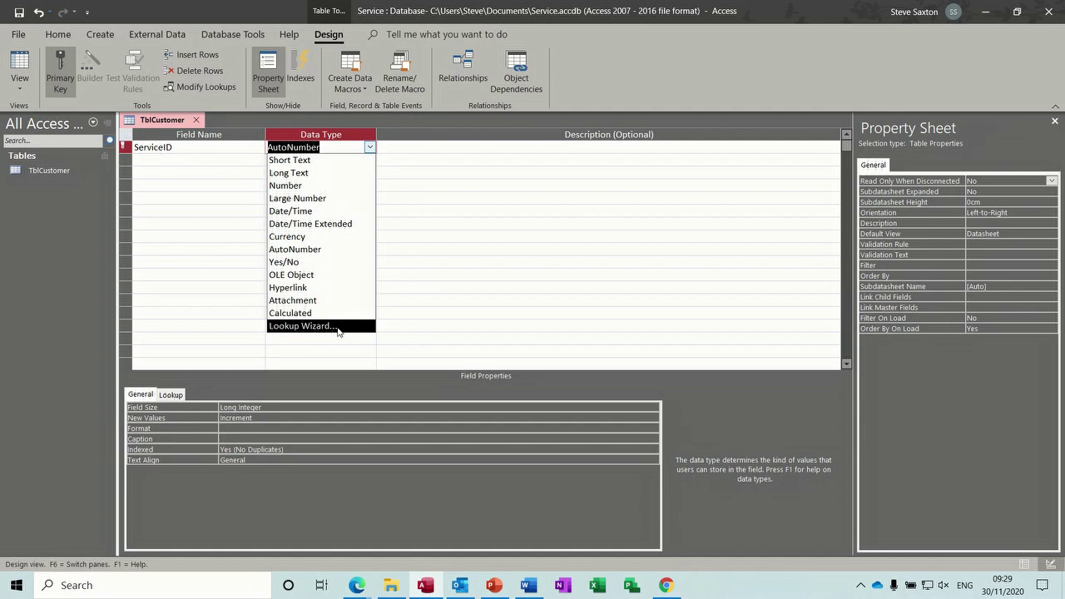
click(211, 163)
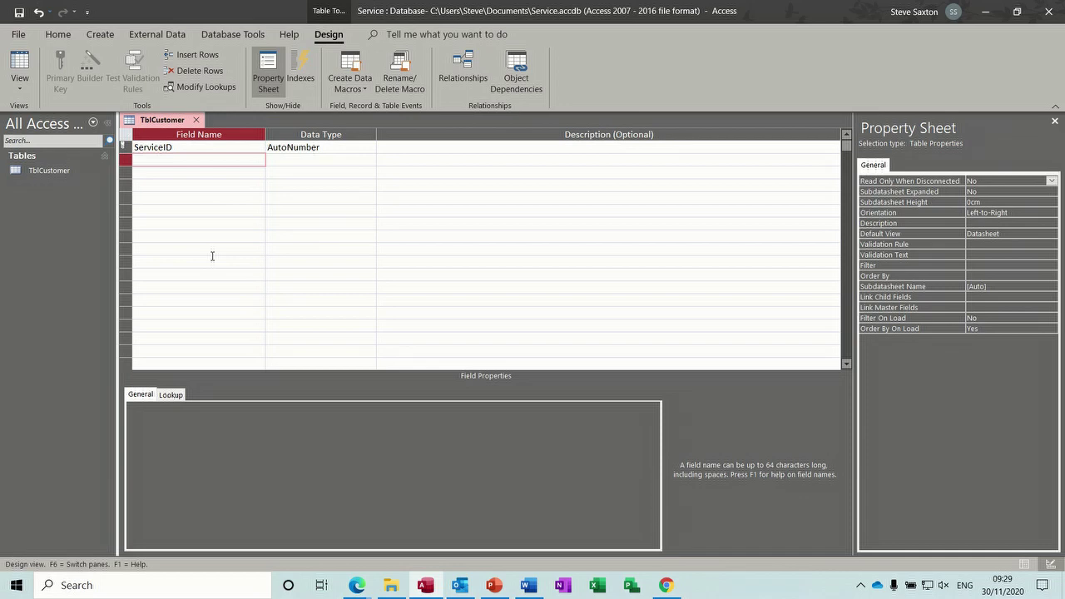
Add Short Text fields named CustomerName, Address and City to TblCustomer
text(CustomerN)
text(ame)
click(182, 172)
text(Address)
click(166, 187)
text(City)
click(161, 198)
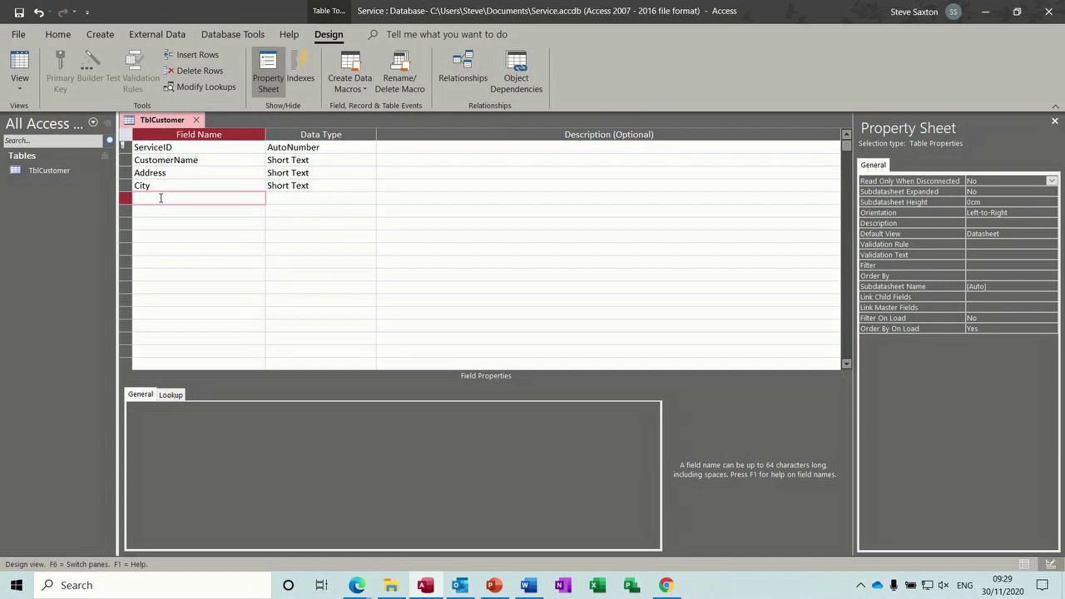
Add Short Text fields named County and PostCode below City
text(C)
key(BackSpace)
text(County)
key(Down)
text(PostCode)
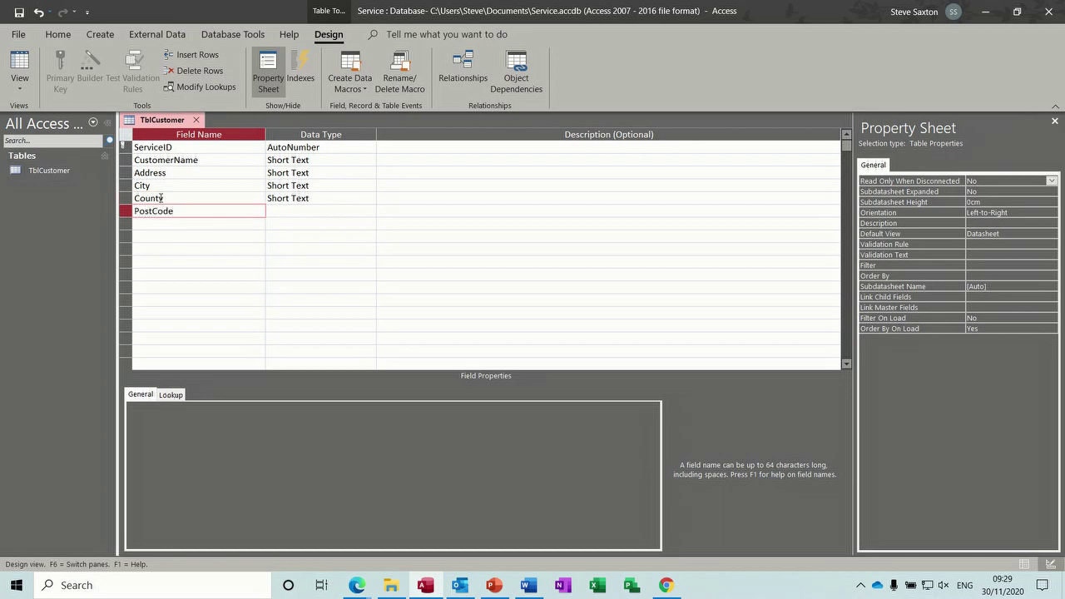
key(Down)
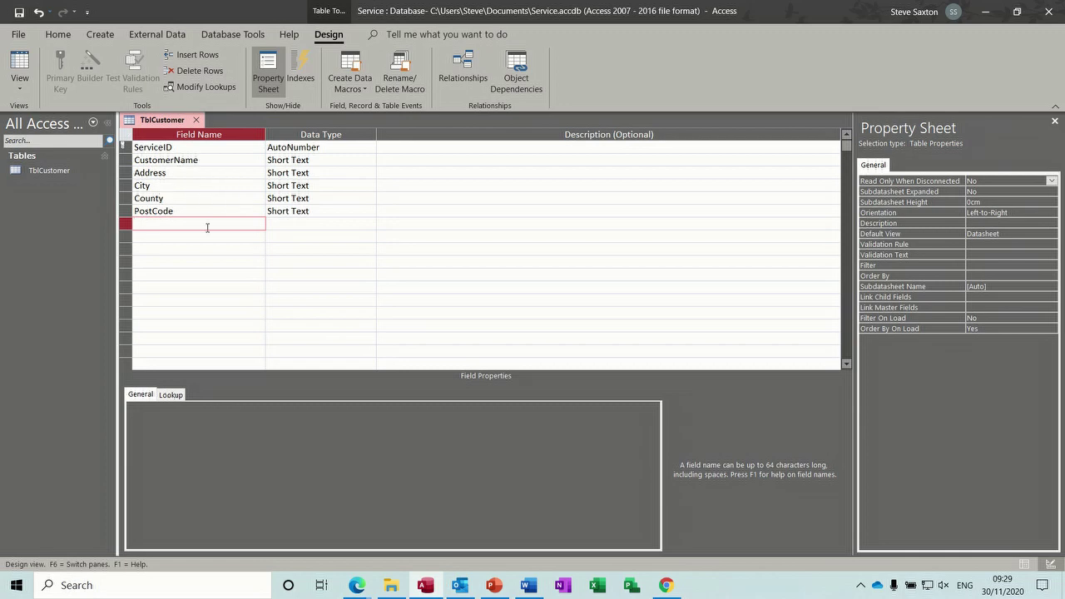
Add Short Text fields named Tel and Email, and save and close TblCustomer
text(Tel)
key(Down)
text(Email)
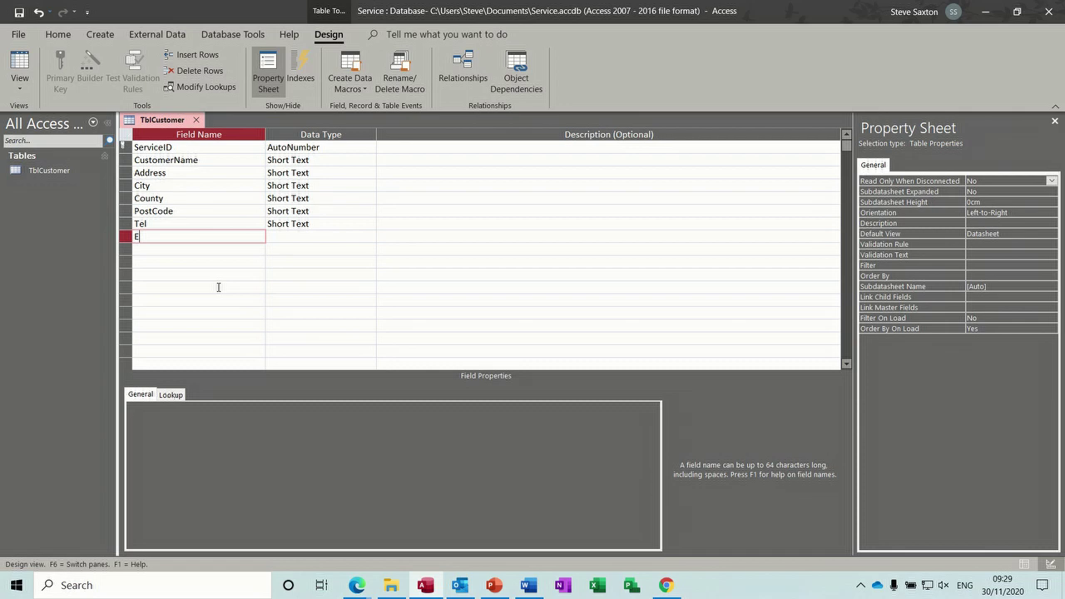
click(202, 248)
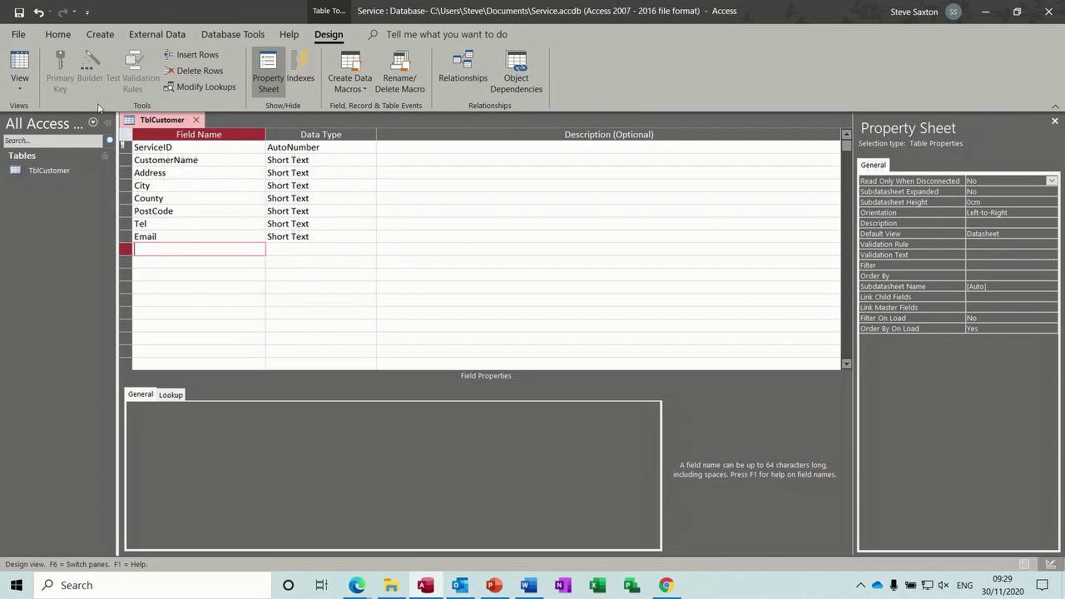
click(19, 15)
click(197, 120)
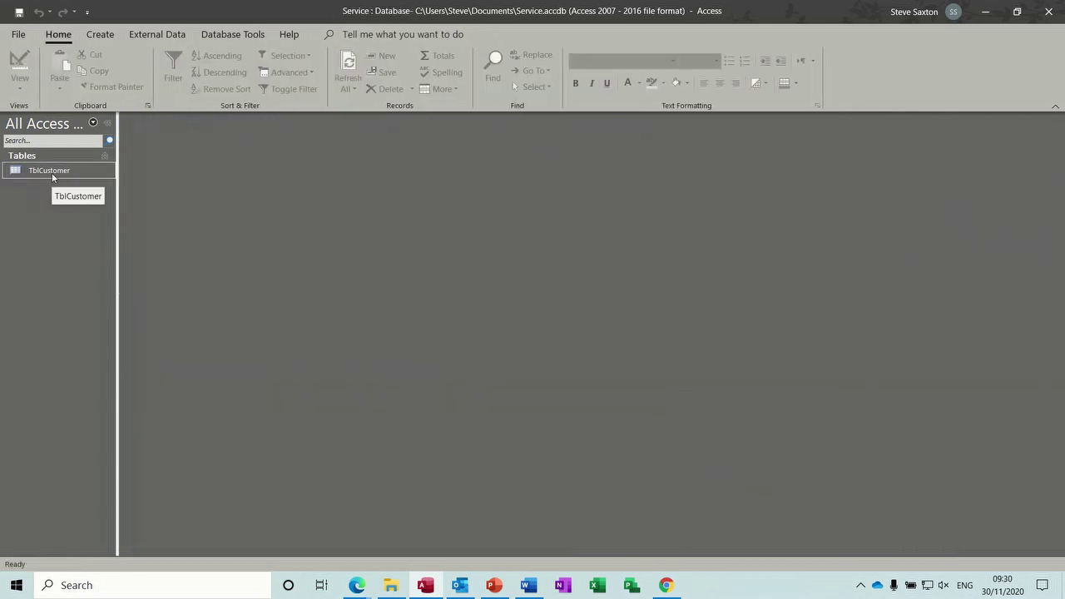
Start a second, empty table in Design view
click(98, 35)
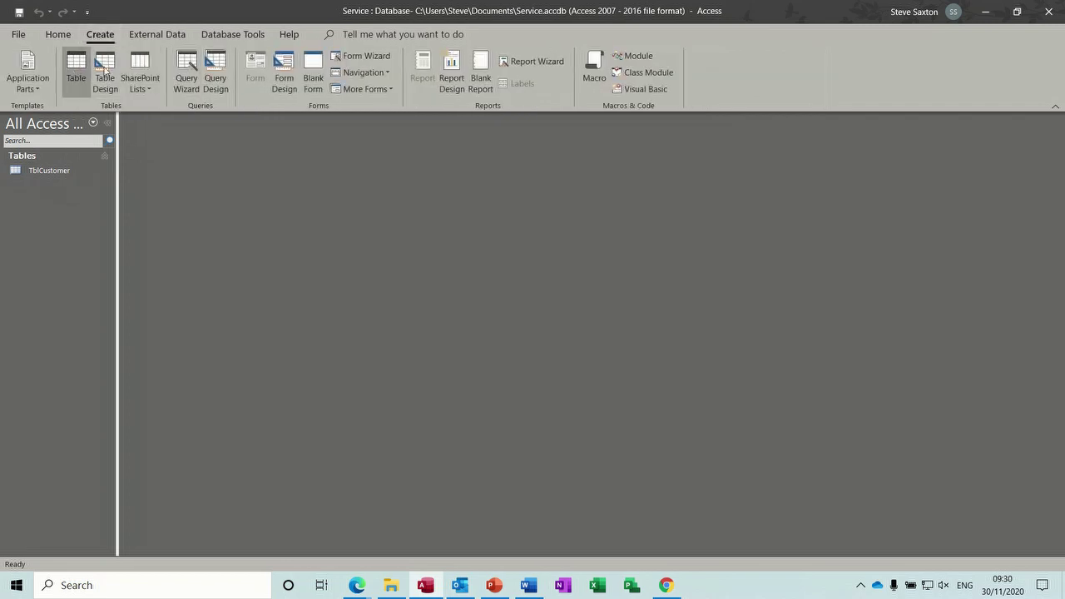
click(105, 67)
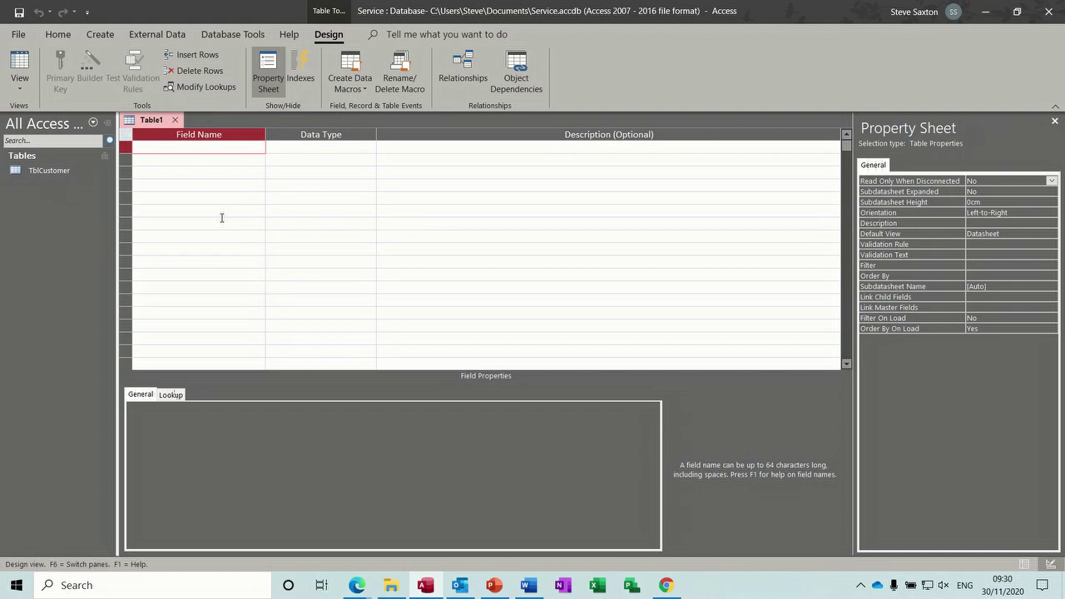
Reopen TblCustomer in Design view, replace Service with Customer in its AutoNumber field's name, and close the table
click(50, 171)
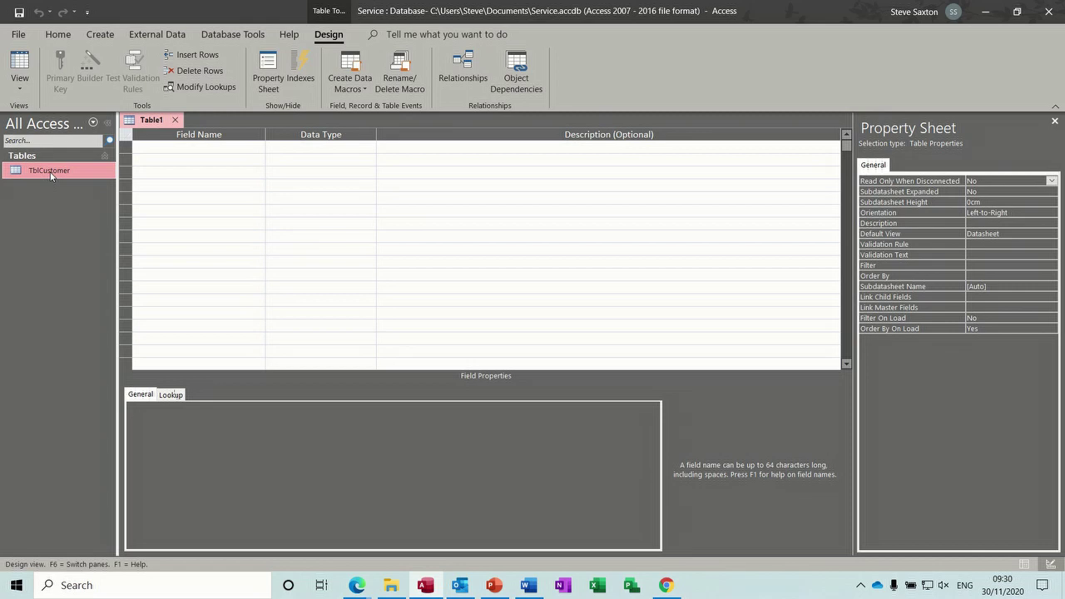
right_click(50, 175)
click(77, 204)
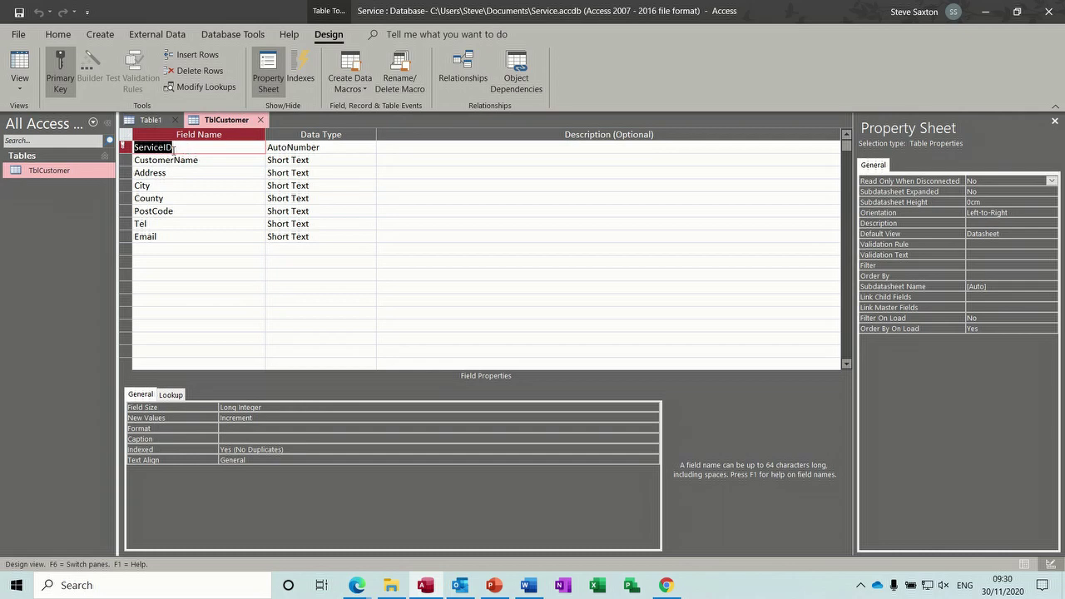
drag(165, 148, 135, 148)
text(CustomerD)
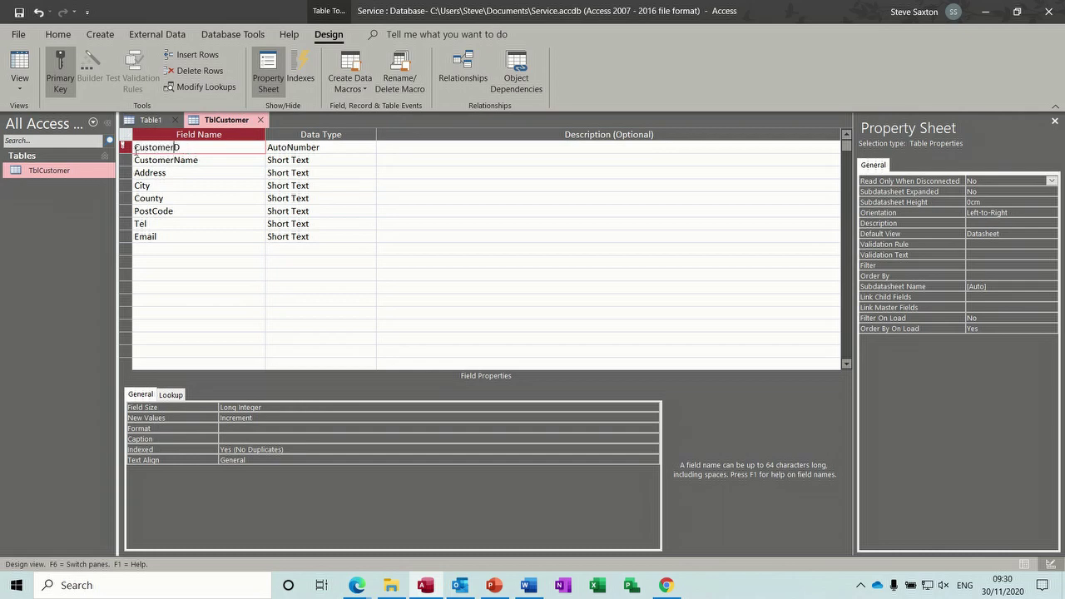
click(57, 64)
click(259, 120)
Add a ServiceID field with the AutoNumber data type to the new table
text(Srvice)
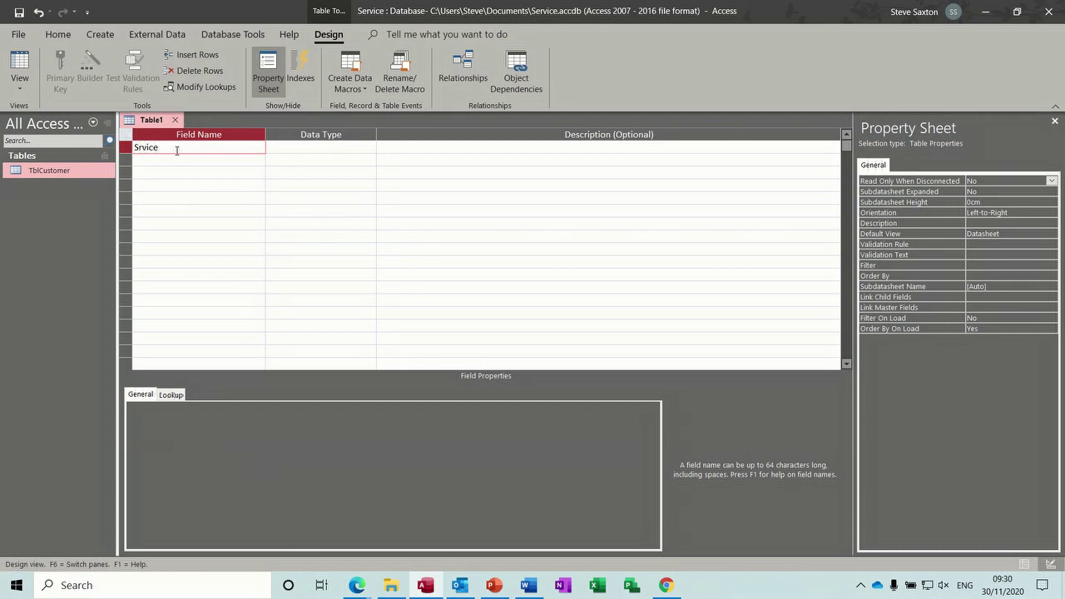
key(BackSpace)
key(BackSpace)
key(BackSpace)
key(BackSpace)
key(BackSpace)
text(erviceID)
key(Tab)
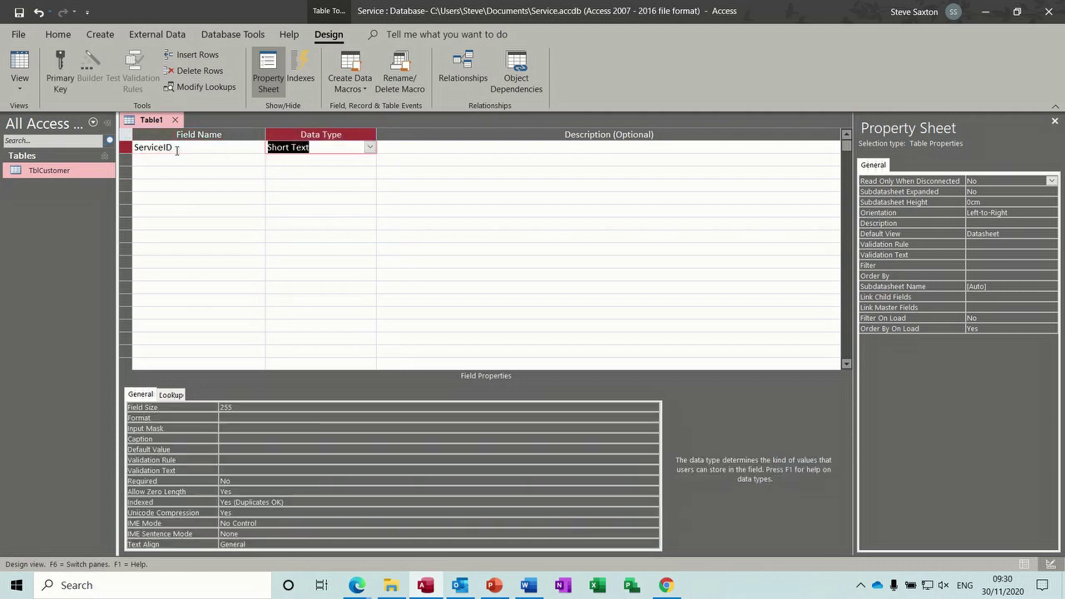
text(autoNumber)
click(188, 163)
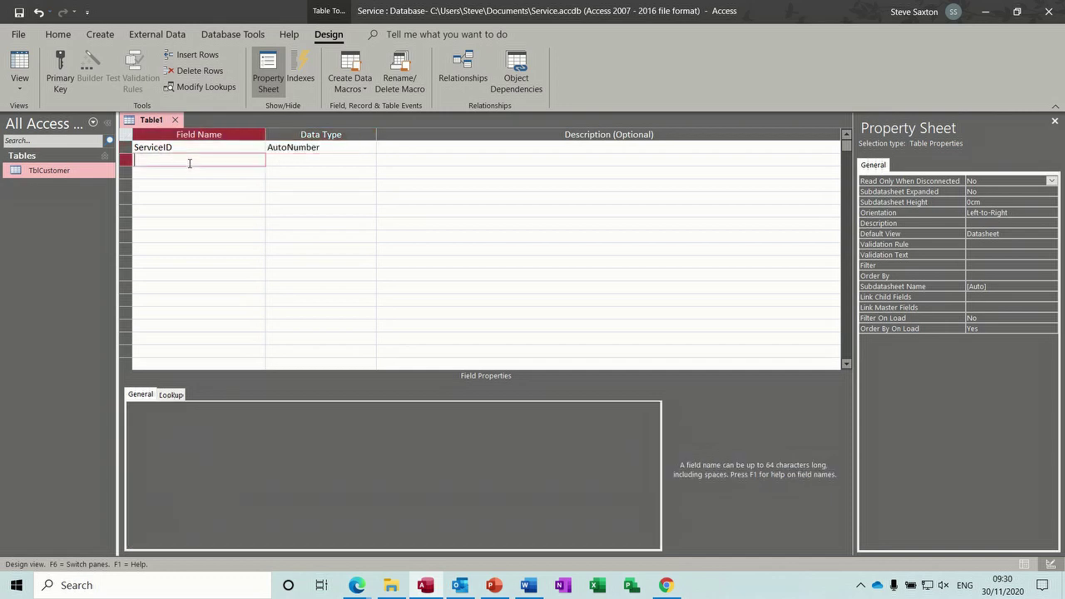
Add a ServiceDate field with the Date/Time data type below ServiceID
text(ServiceDate)
key(Tab)
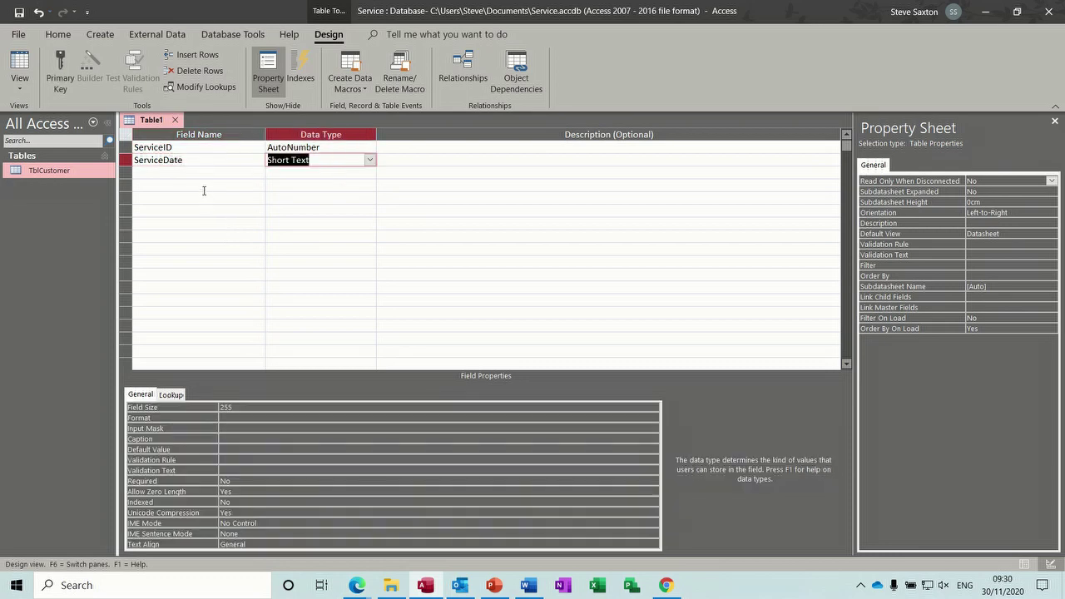
text(date/Time)
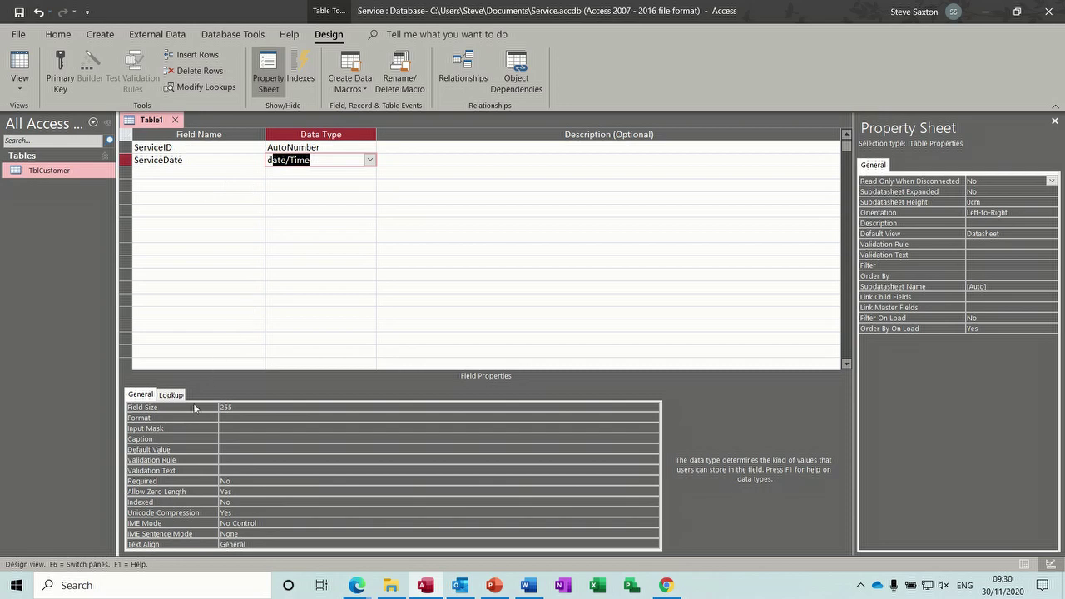
Start the Input Mask Wizard for ServiceDate, saving the table as TblService without creating a primary key
click(244, 419)
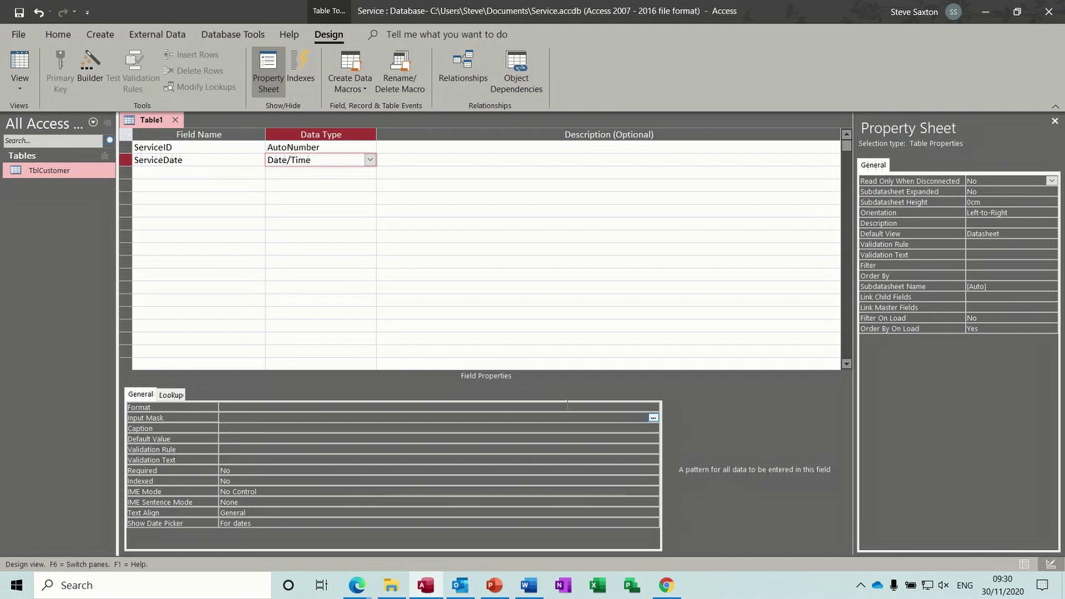
click(653, 418)
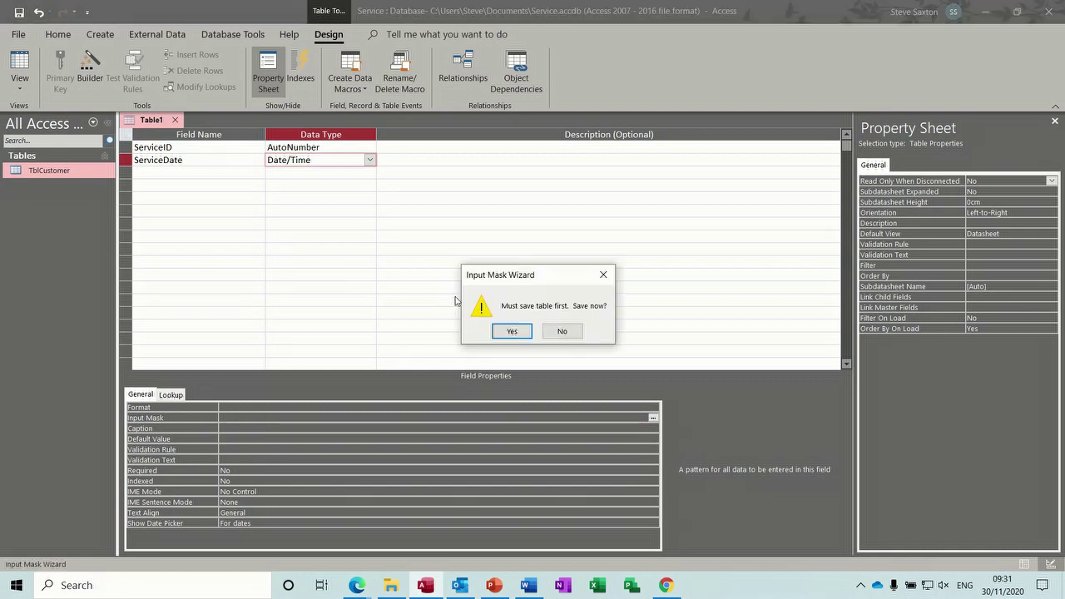
click(499, 332)
text(TblService)
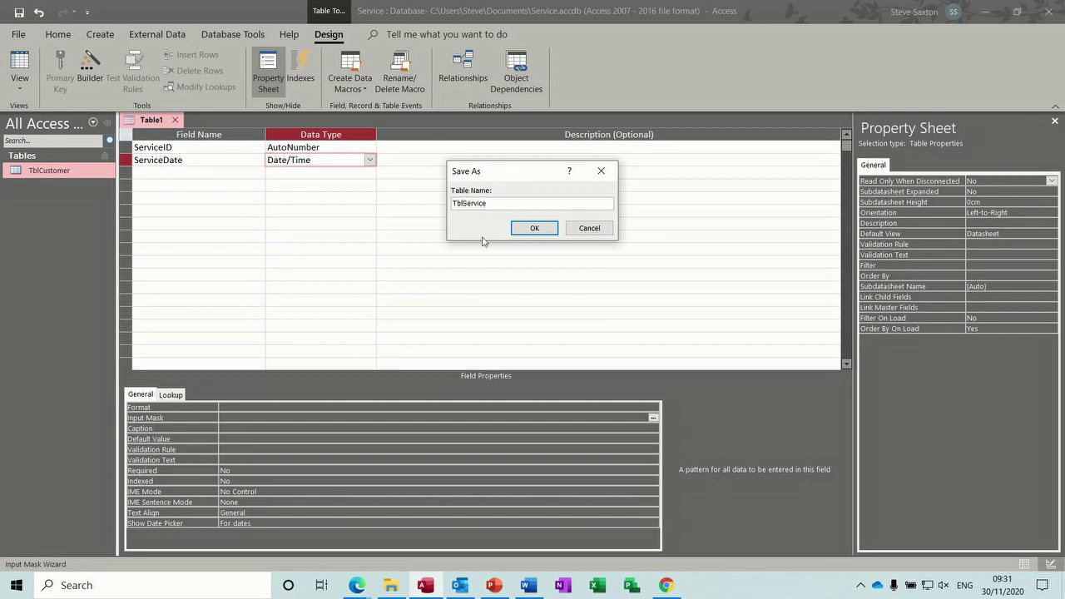
click(535, 228)
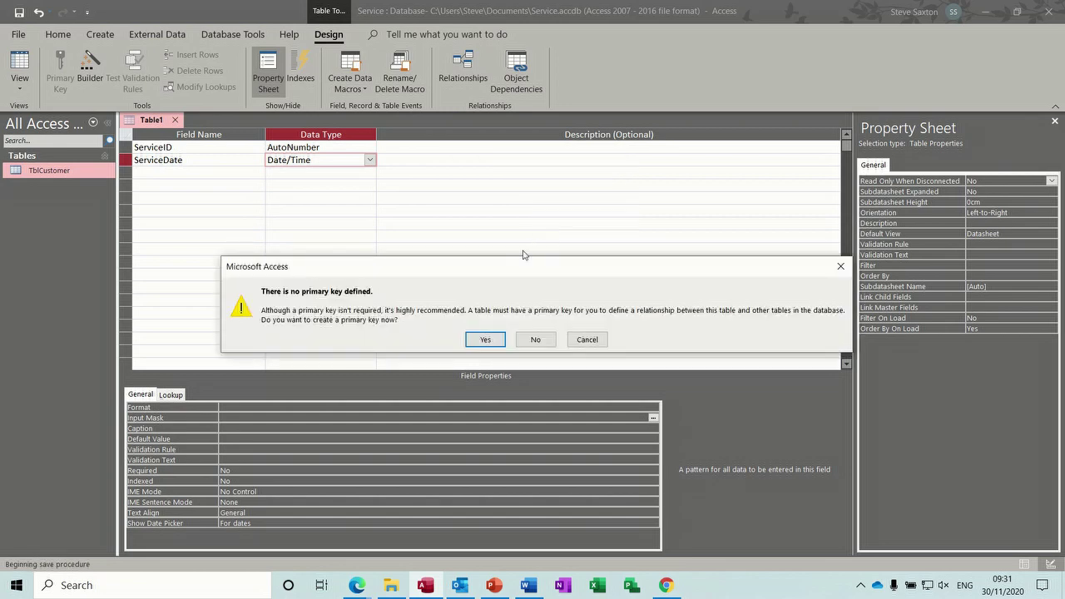
click(530, 339)
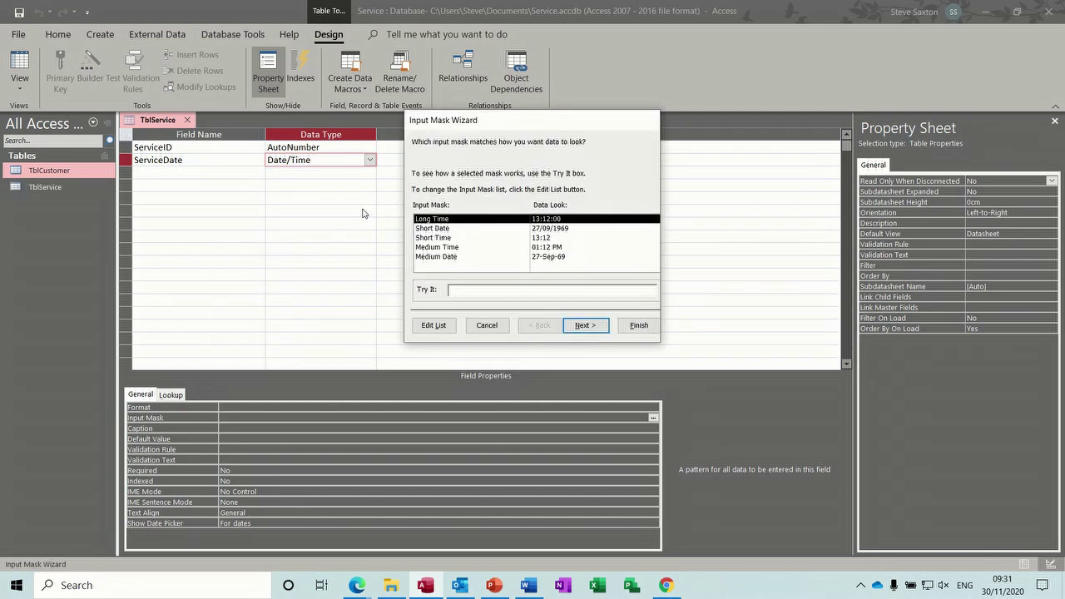
Apply the Short Date input mask to the ServiceDate field
click(431, 228)
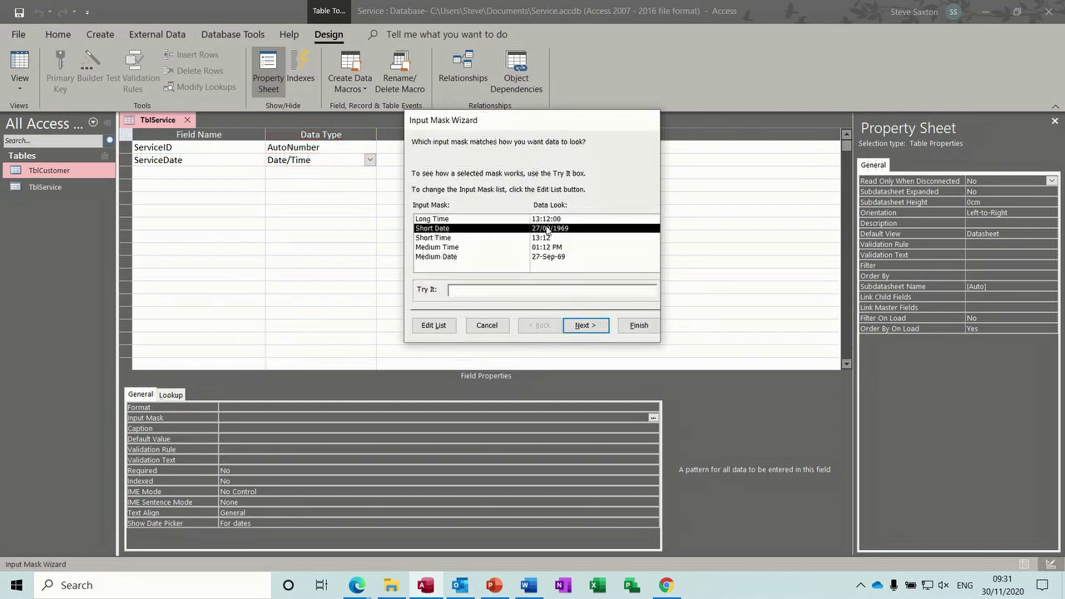
click(498, 289)
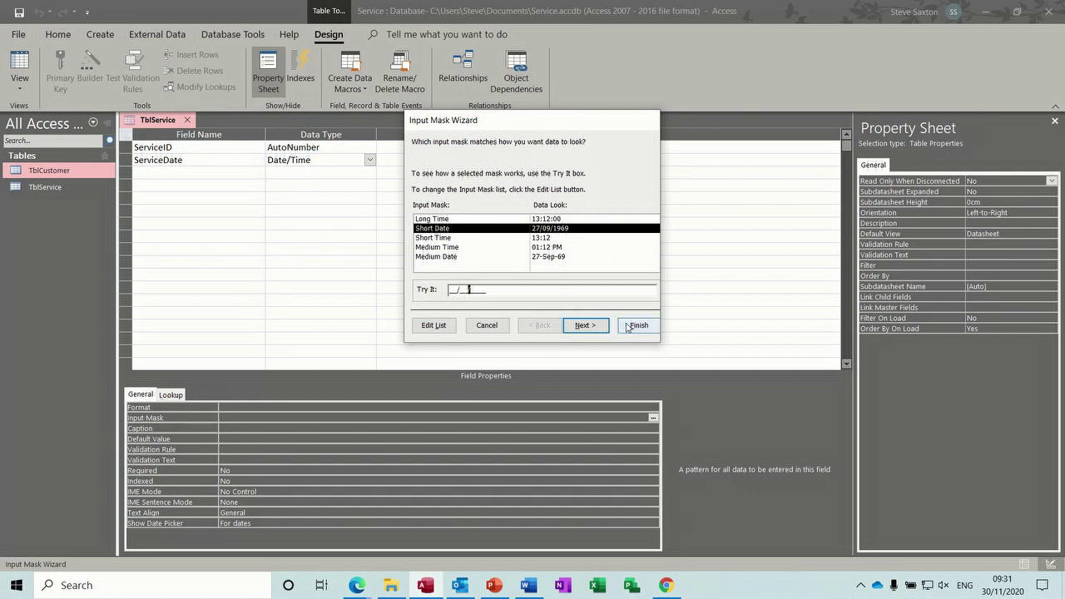
click(637, 325)
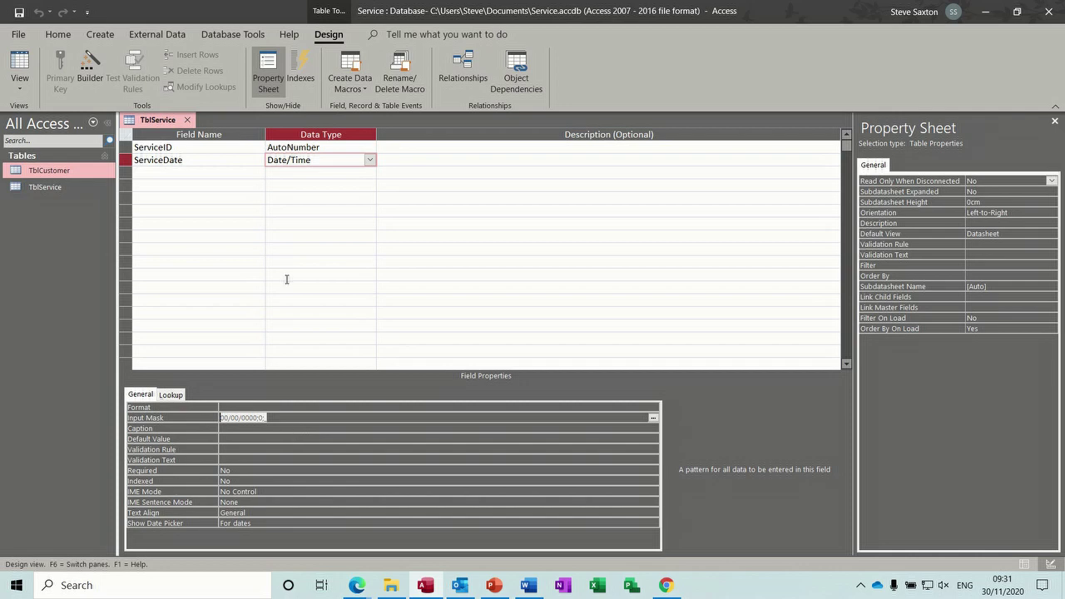
Add a ServiceType field with the Short Text data type and a combo box lookup whose row source type is Value List
click(190, 174)
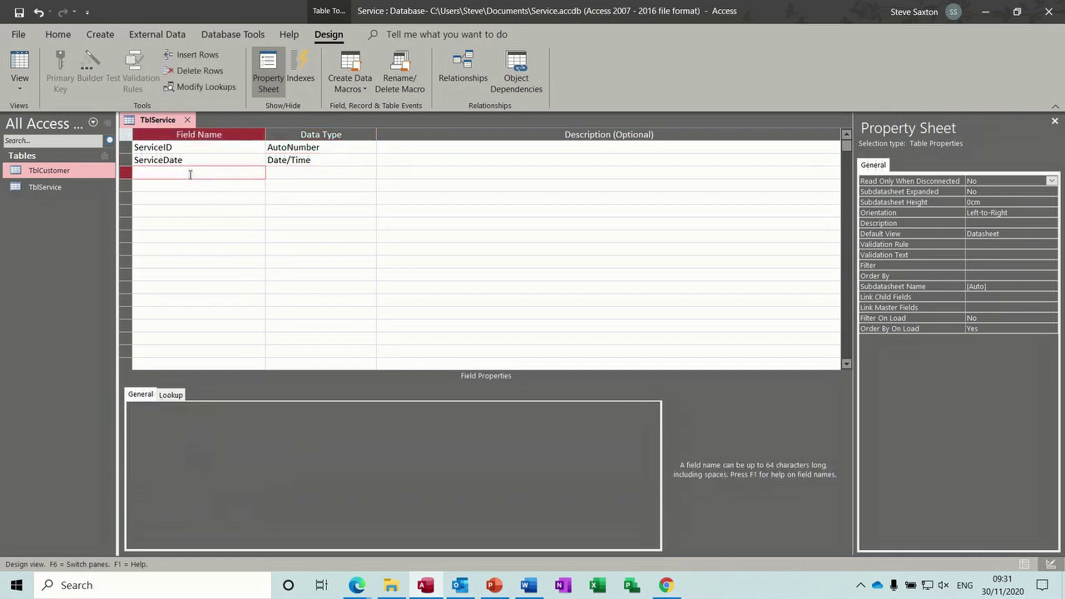
text(S)
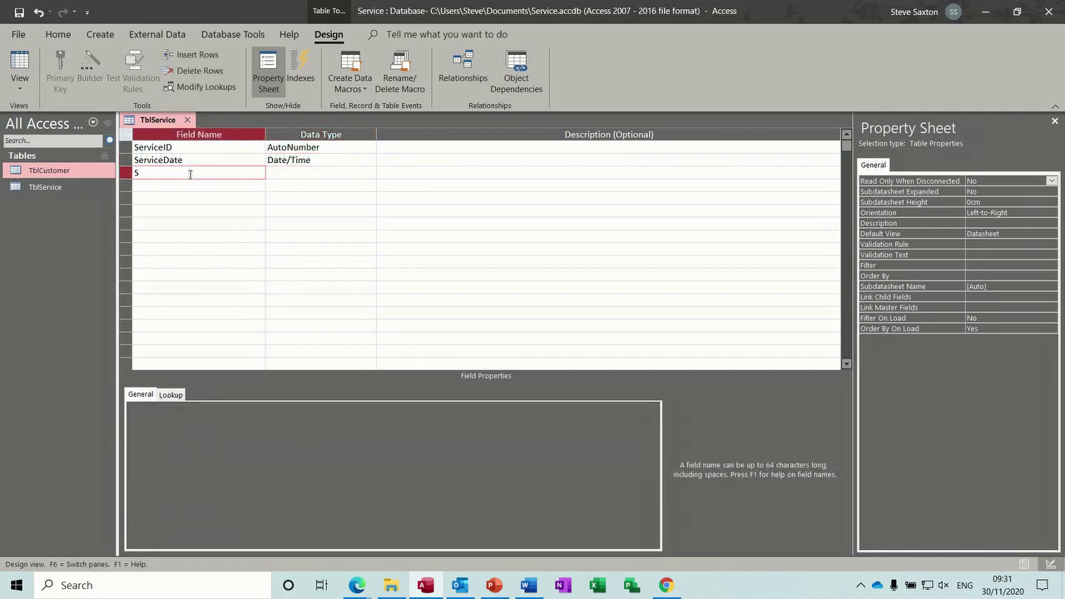
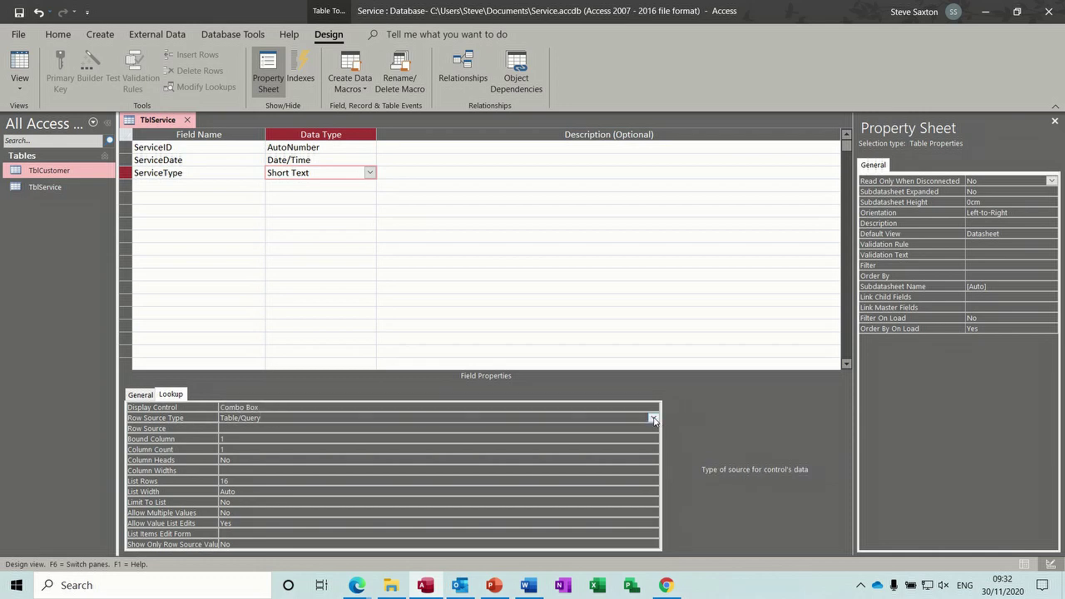
click(654, 418)
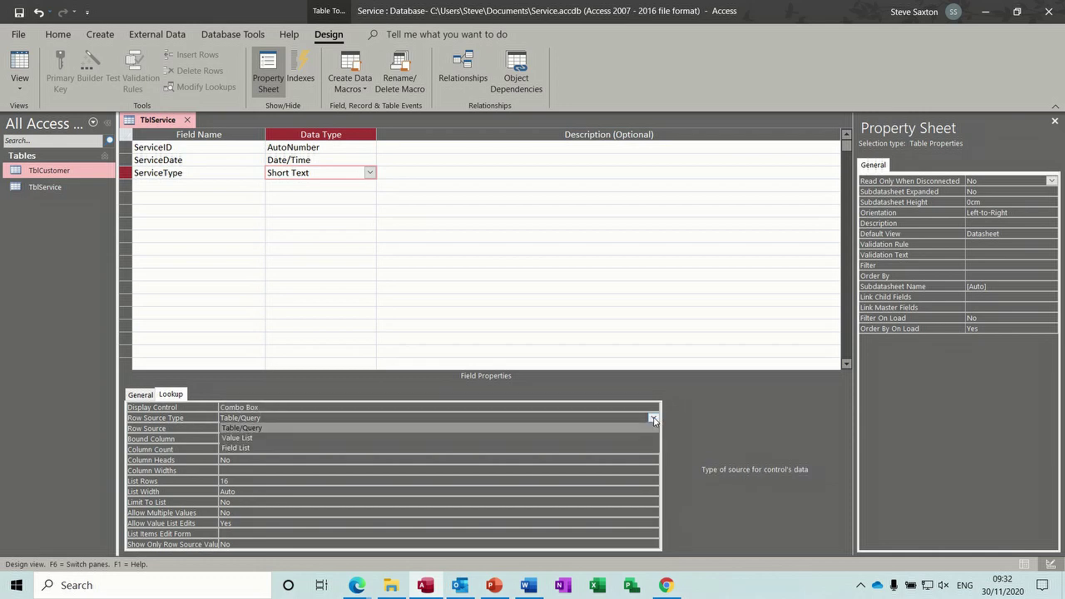
click(451, 437)
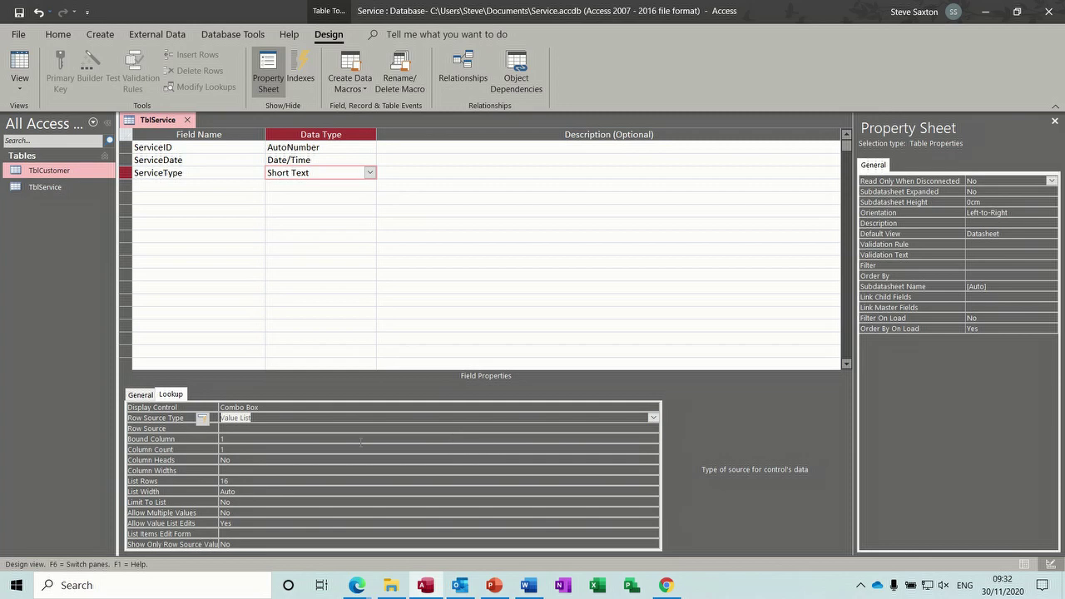
Set ServiceType's lookup row source to 10;000;20;000;30;000 and save the table
click(294, 429)
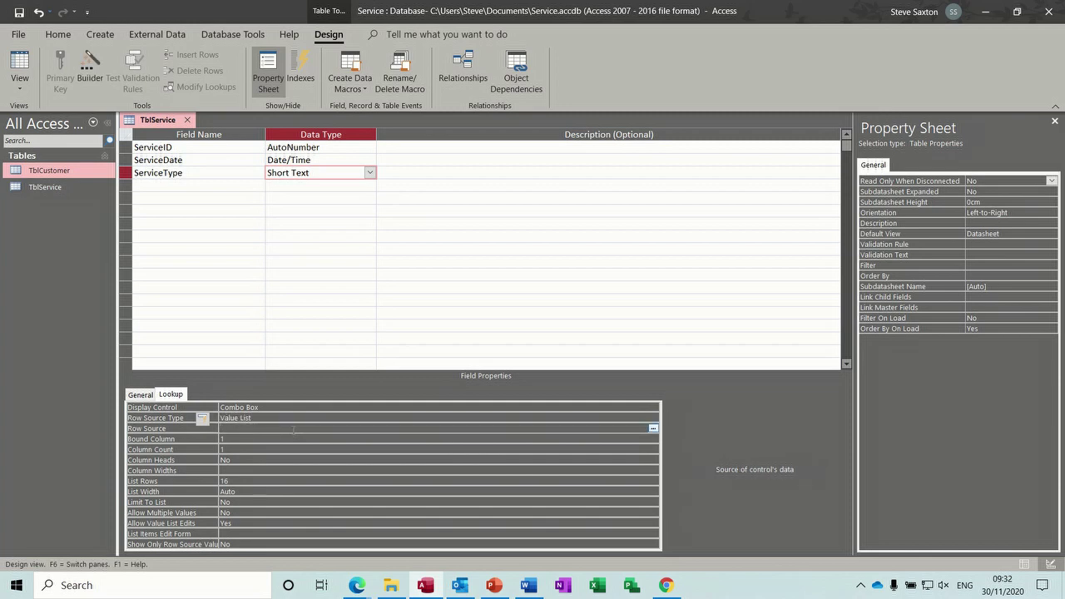
text(10;000;20;000;30;000)
click(318, 438)
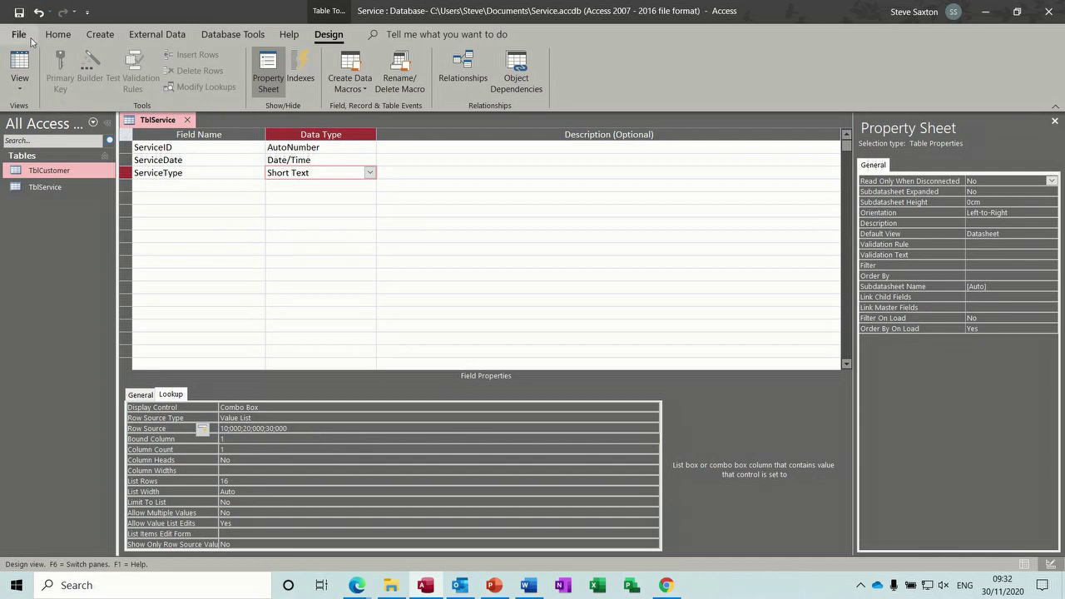
click(18, 11)
Open TblService in Datasheet view and check the options offered in the ServiceType list
click(20, 65)
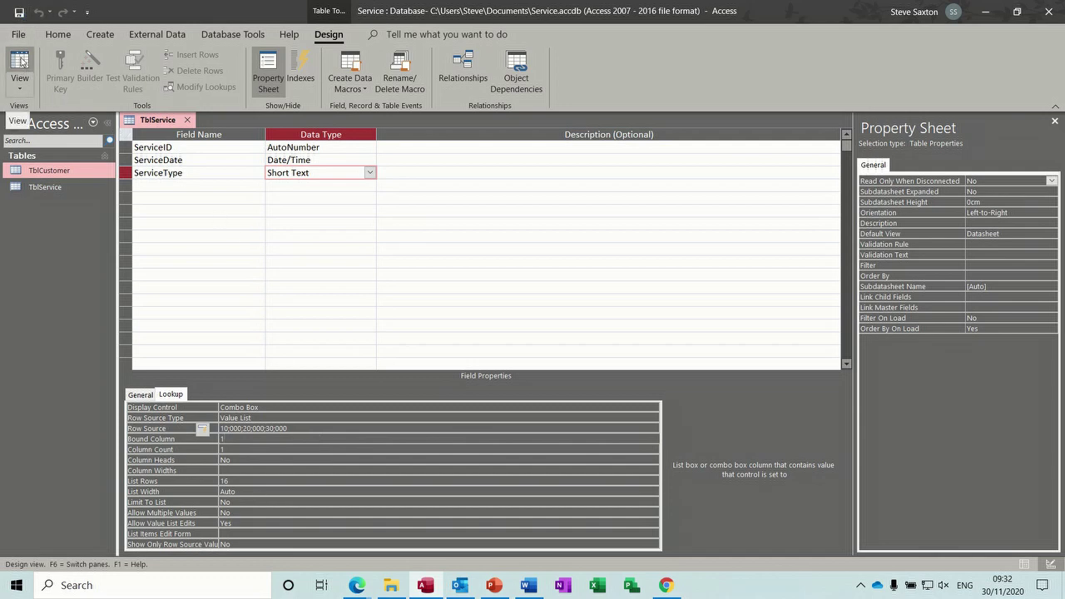
click(304, 148)
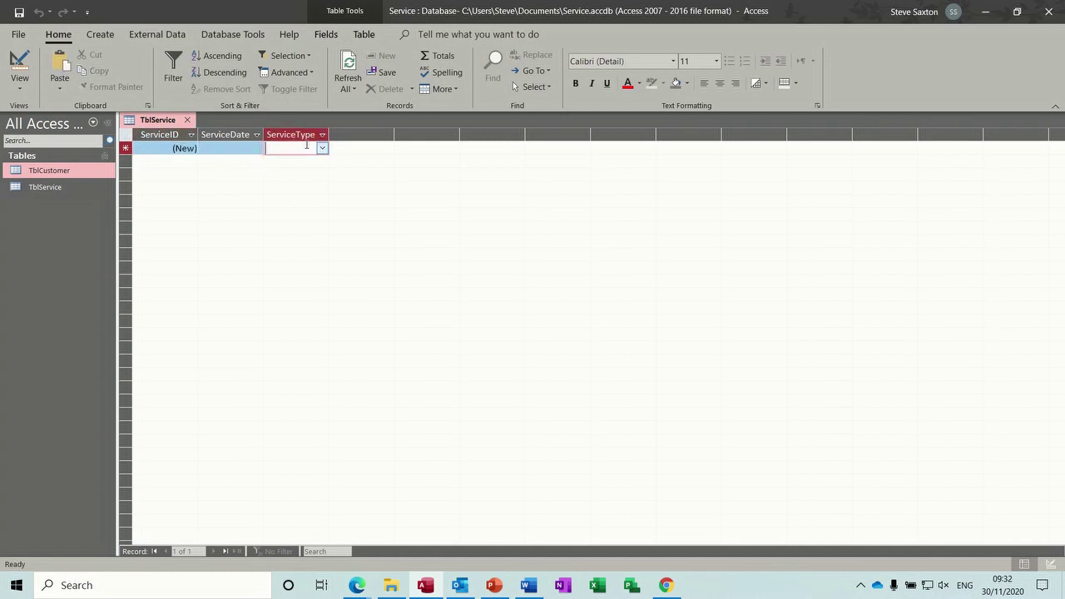
click(321, 149)
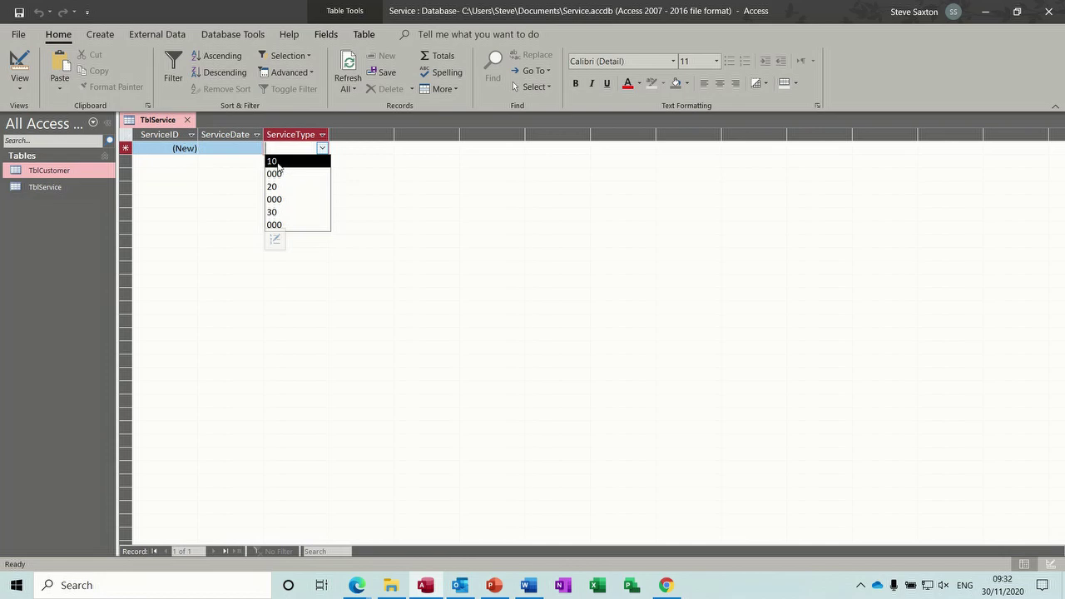
Back in Design view, try to replace the semicolons inside the ServiceType row source numbers with commas as thousands separators
click(19, 62)
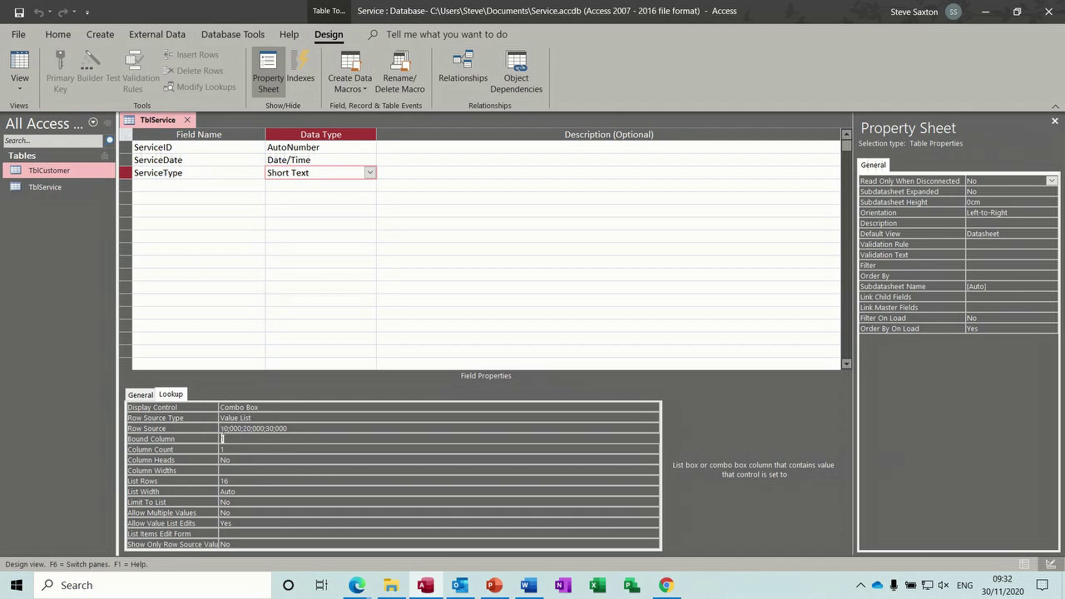
click(266, 428)
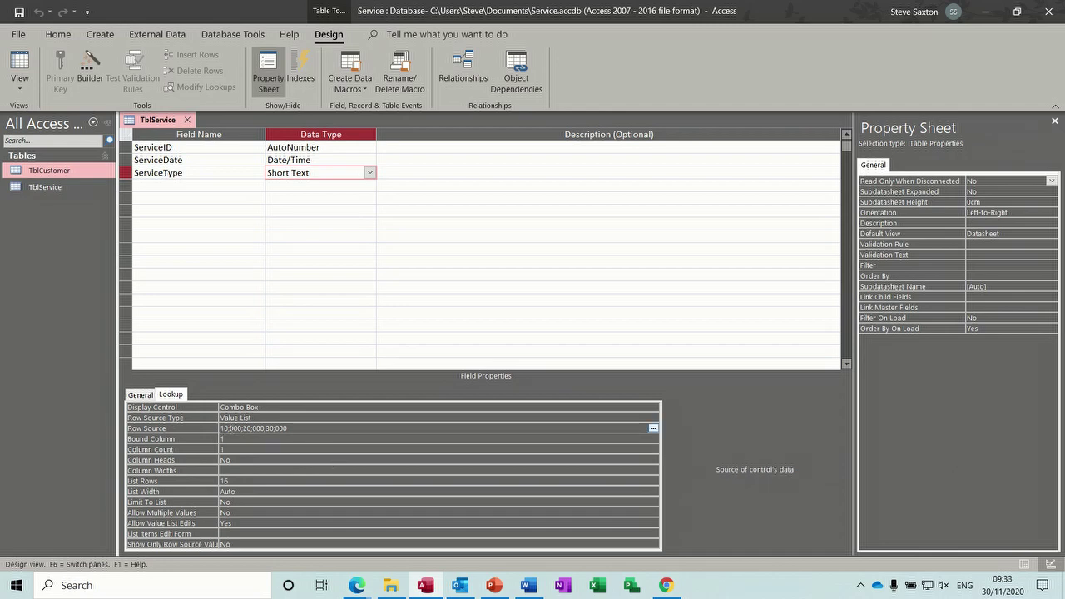
key(BackSpace)
text(,)
key(BackSpace)
text(,)
key(BackSpace)
text(,)
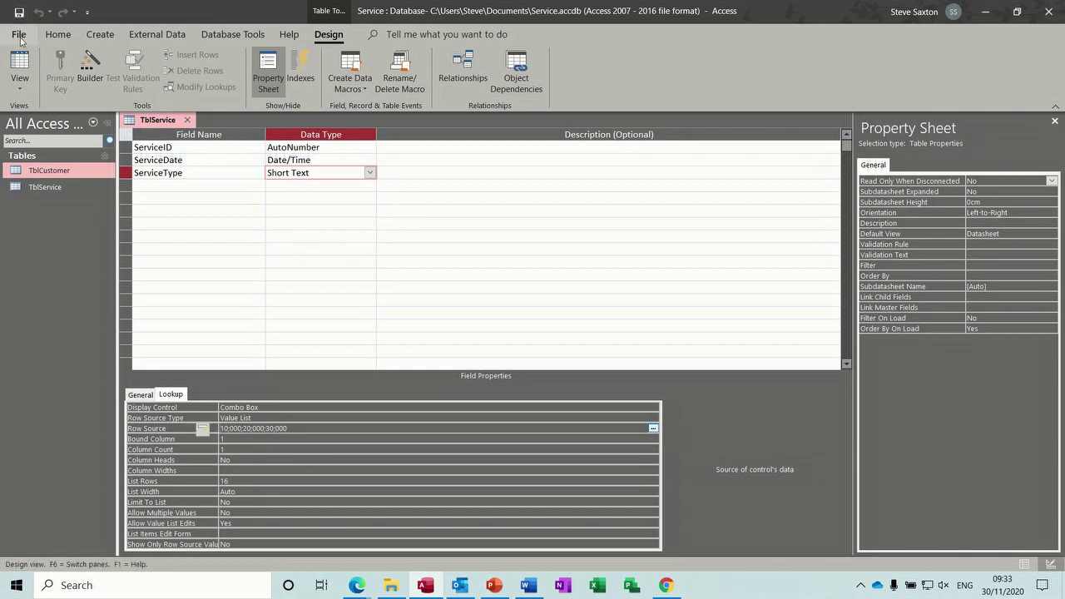
Recheck the ServiceType list options in Datasheet view
click(19, 65)
click(312, 148)
click(322, 148)
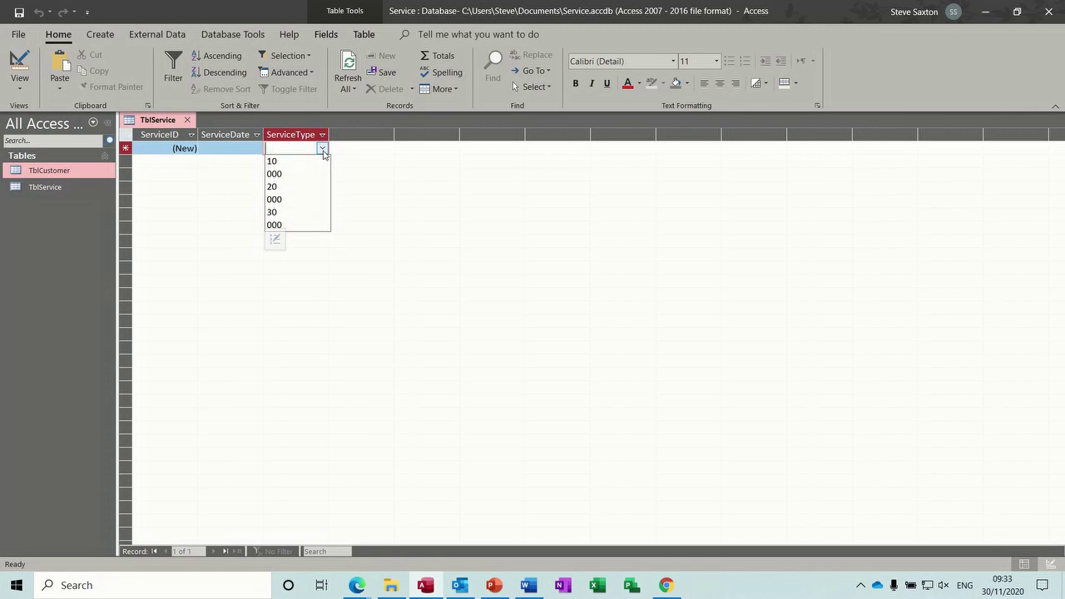
click(322, 148)
Remove the thousands separators from ServiceType's row source so it holds the values 10000, 20000 and 30000, and save the table
click(21, 60)
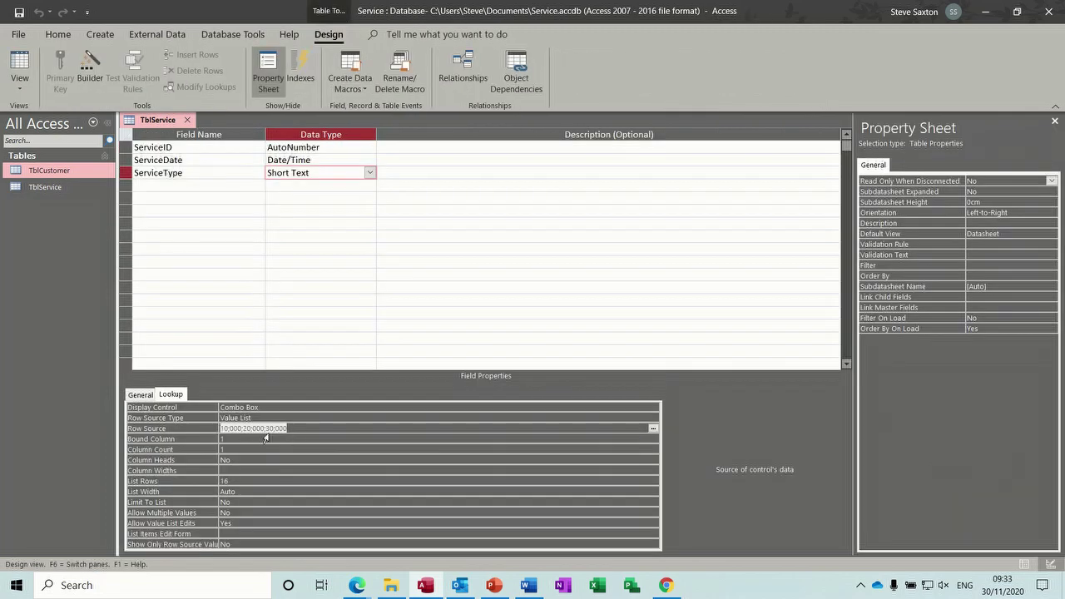
click(226, 427)
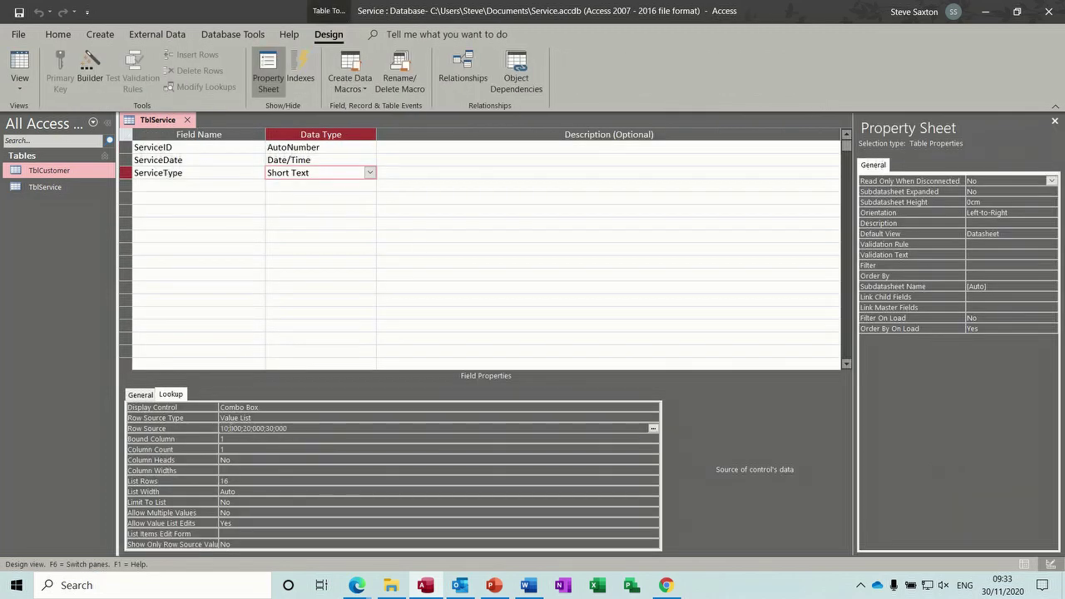
key(BackSpace)
key(BackSpace)
key(BackSpace)
click(18, 11)
Examine the corrected ServiceType list in TblService's datasheet
click(19, 62)
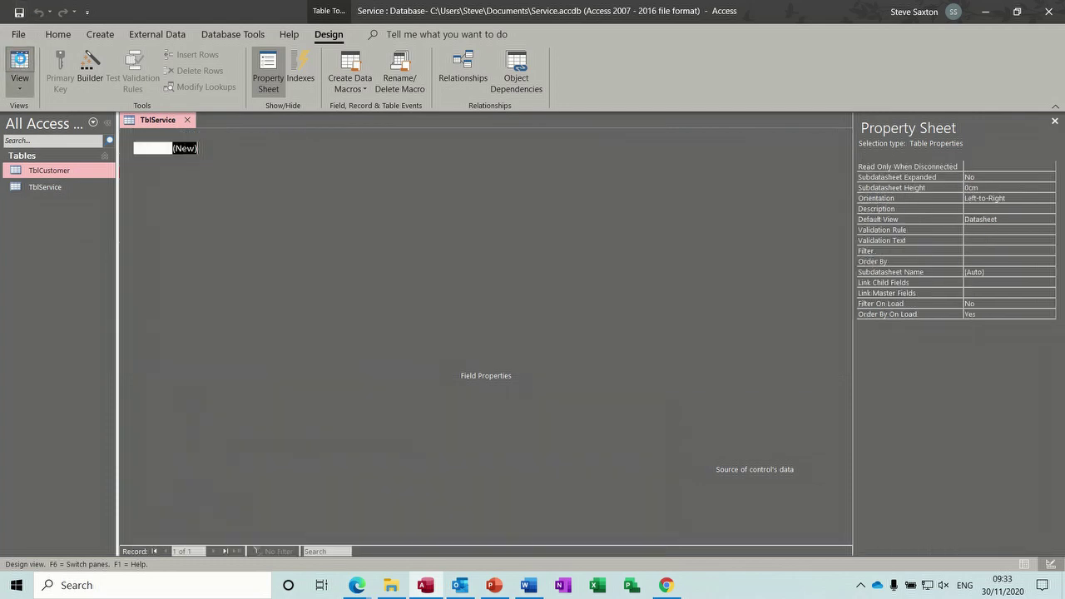
click(293, 150)
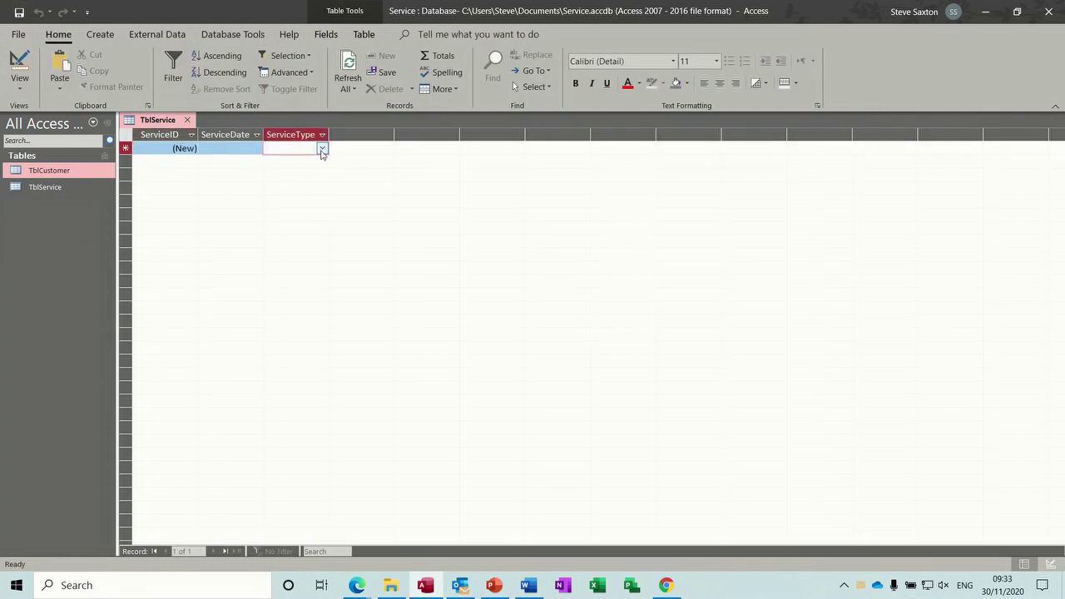
click(321, 149)
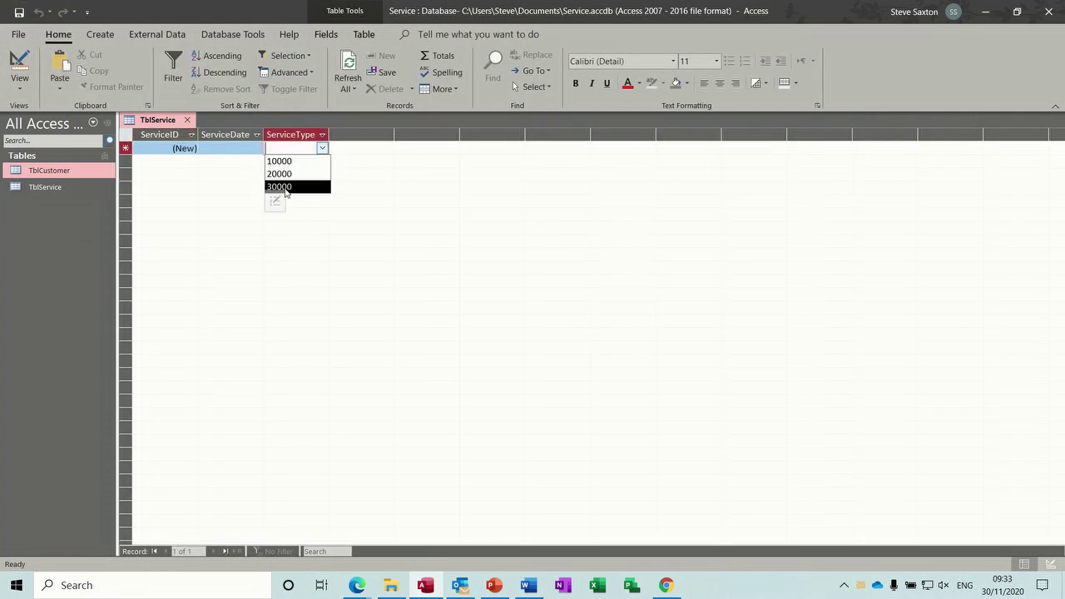
click(322, 148)
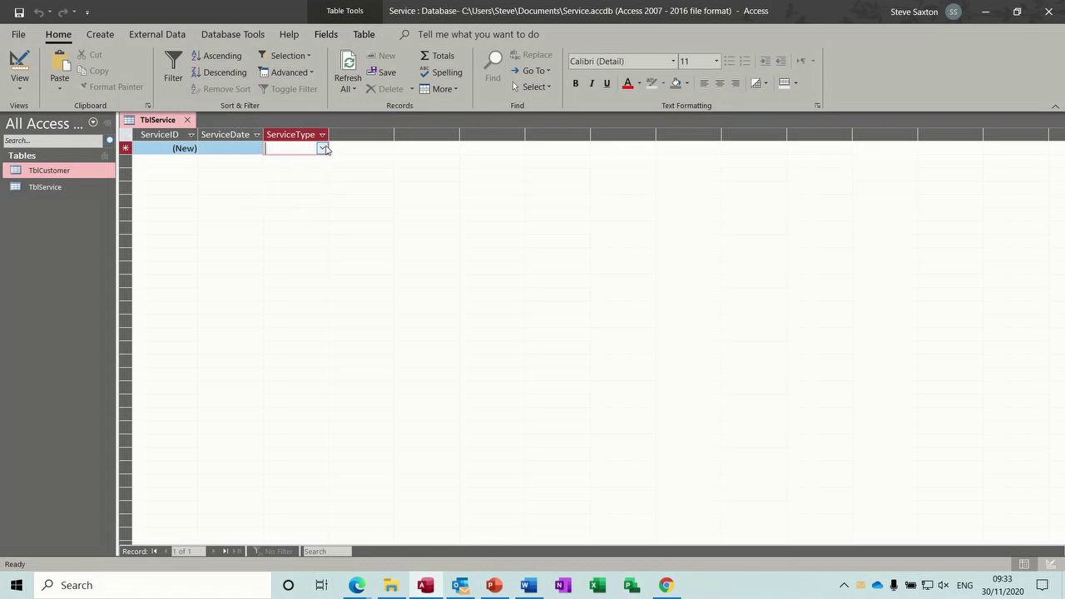
In Design view, add a CustomerID field with the Number data type below ServiceType
click(19, 66)
click(183, 187)
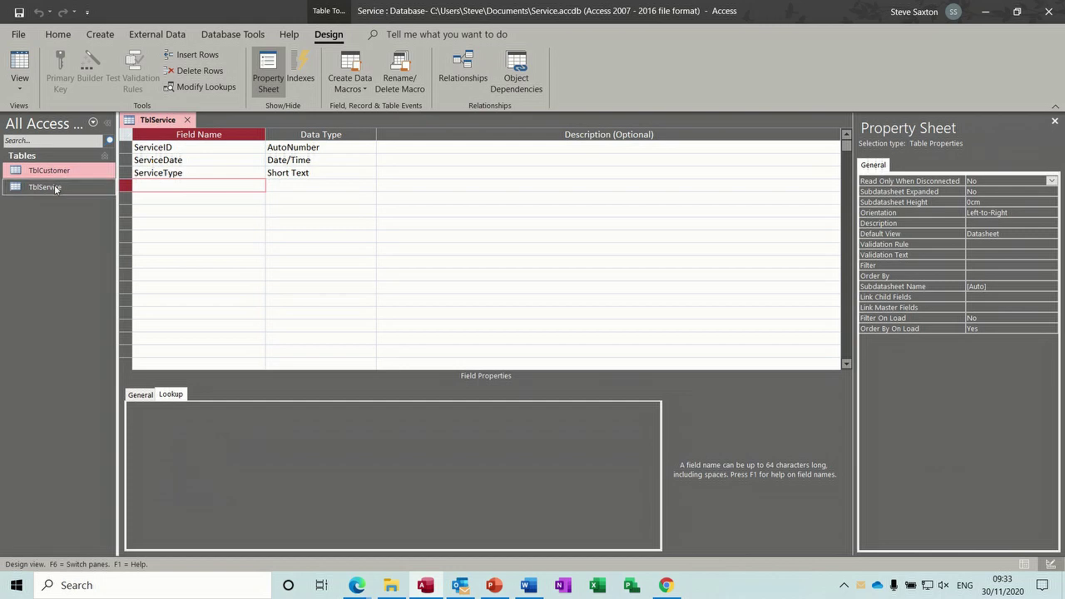
text(CustomerID)
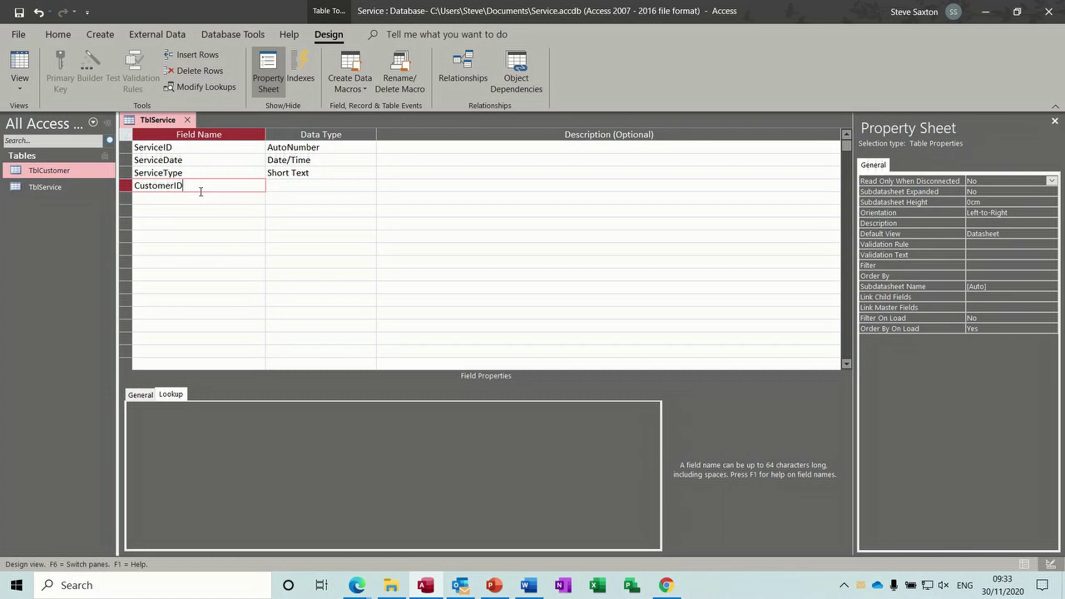
key(Tab)
text(n)
key(BackSpace)
text(n)
Add a CarType field with the Short Text data type below CustomerID and close TblService
click(171, 198)
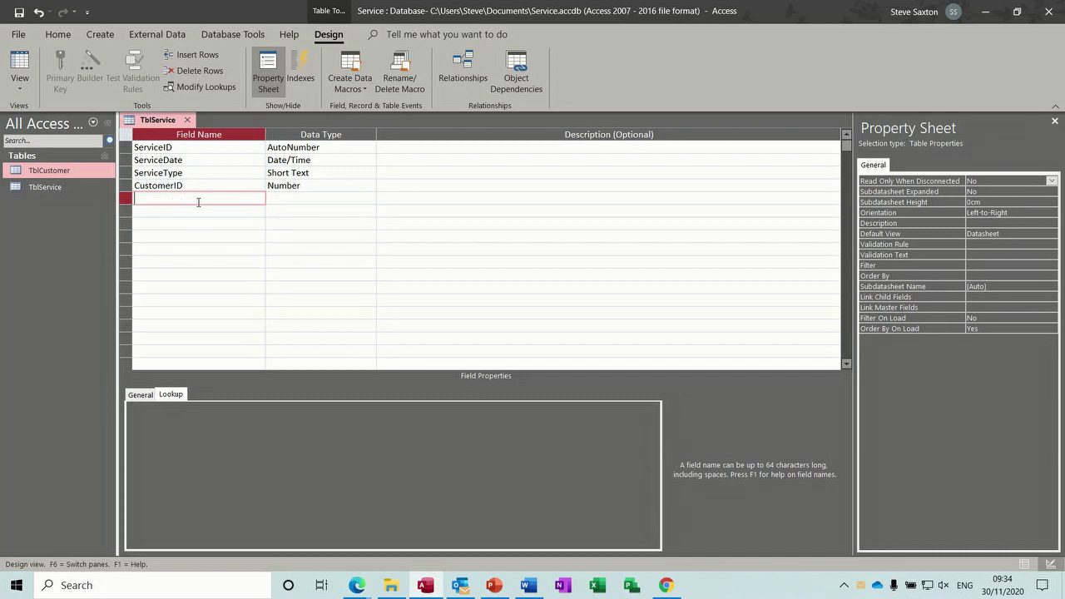
text(CarType)
key(Tab)
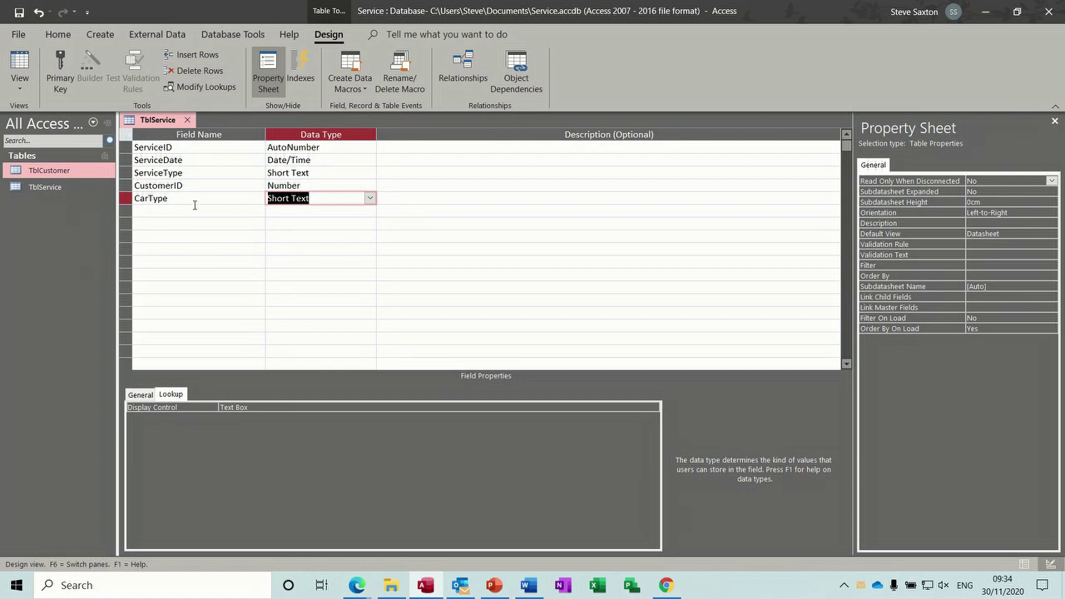
click(187, 121)
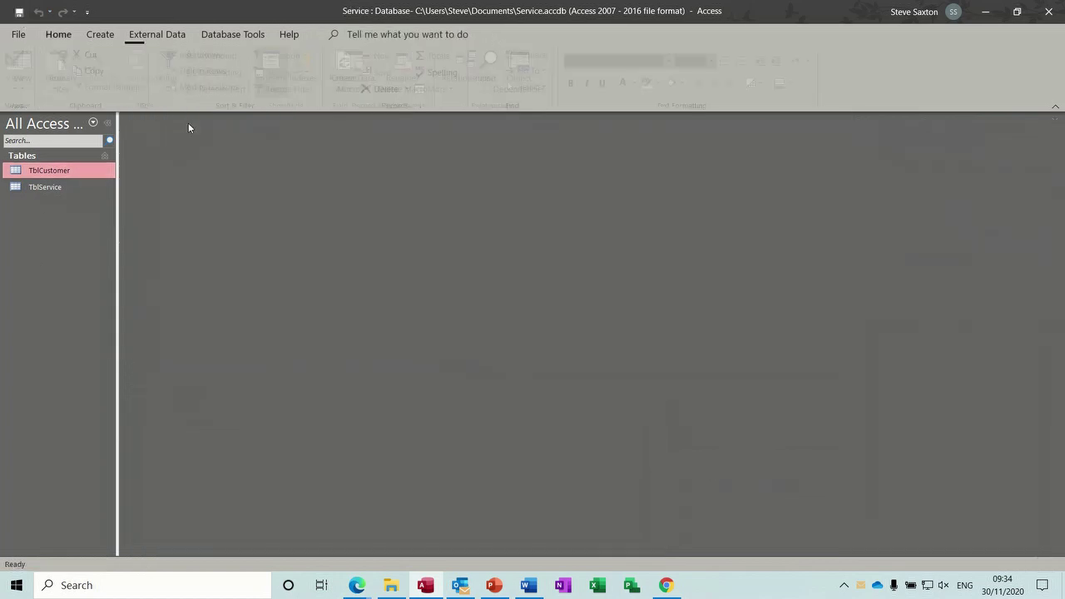
Create another table in Design view with a CarType field as its first field
click(100, 35)
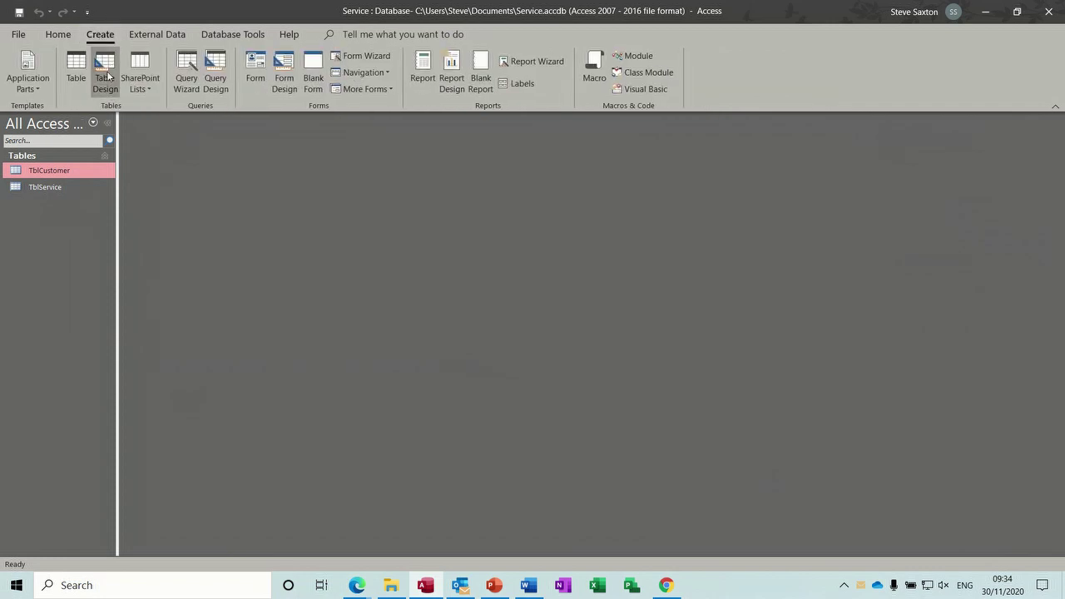
click(104, 74)
text(C)
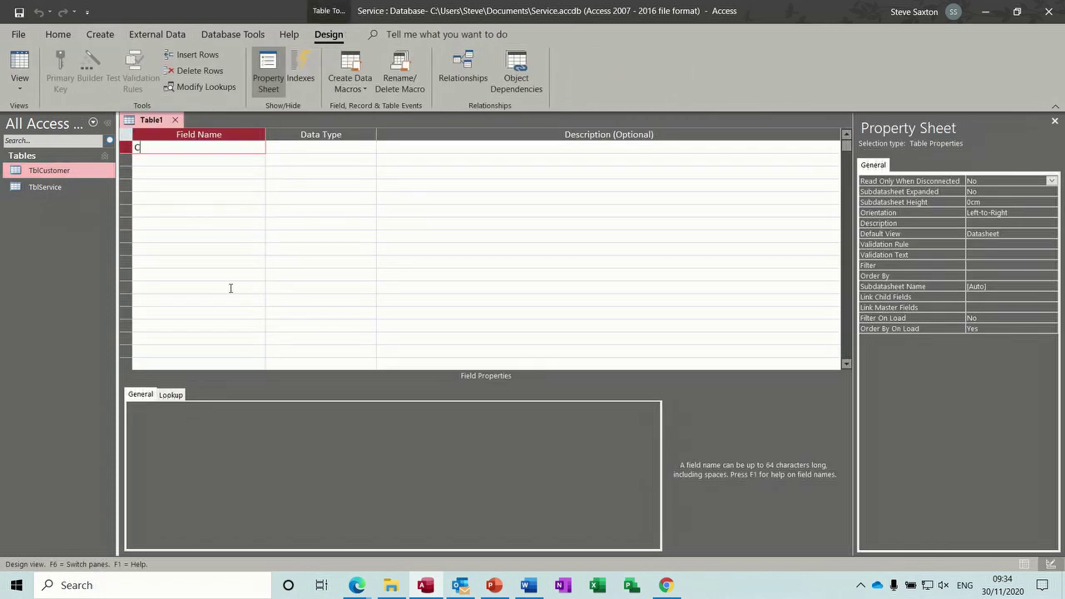
text(arType)
Save the new table as TblCarType without creating a primary key
click(20, 14)
text(T)
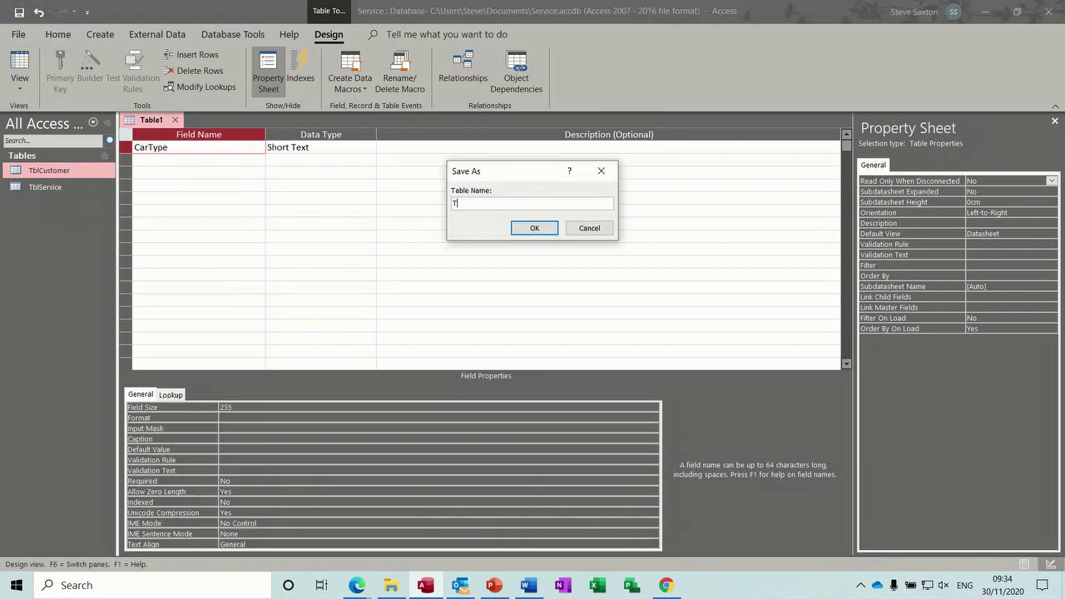
text(blarType)
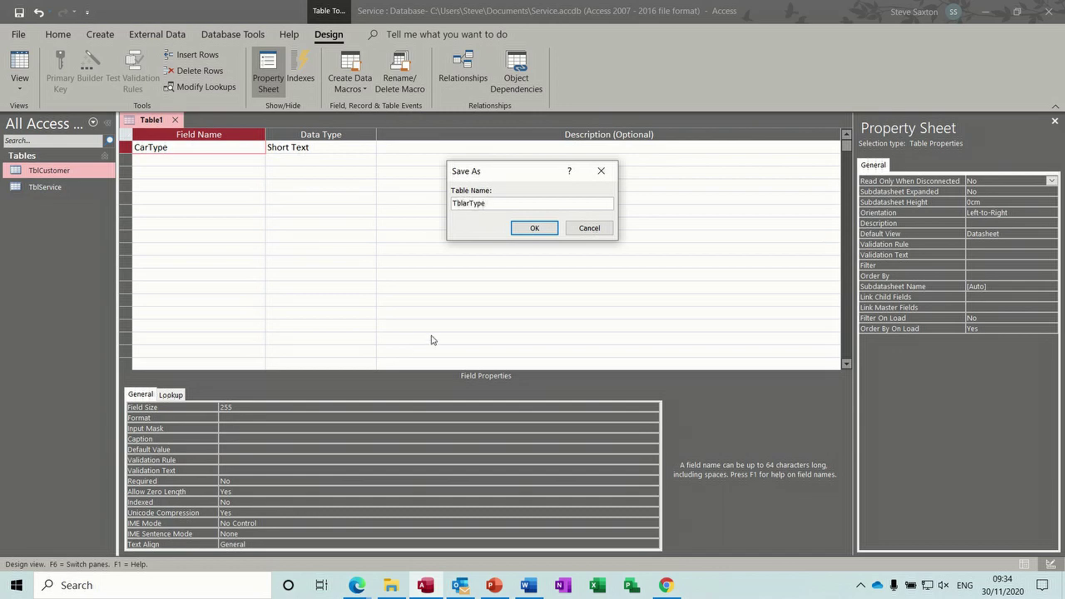
click(465, 204)
text(Car)
click(535, 229)
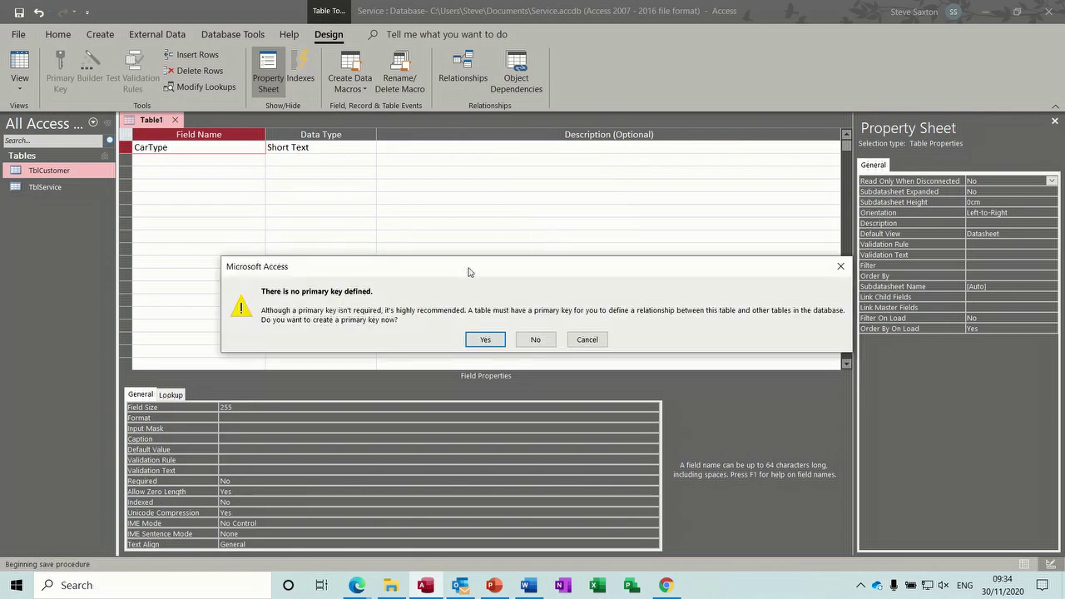
click(535, 339)
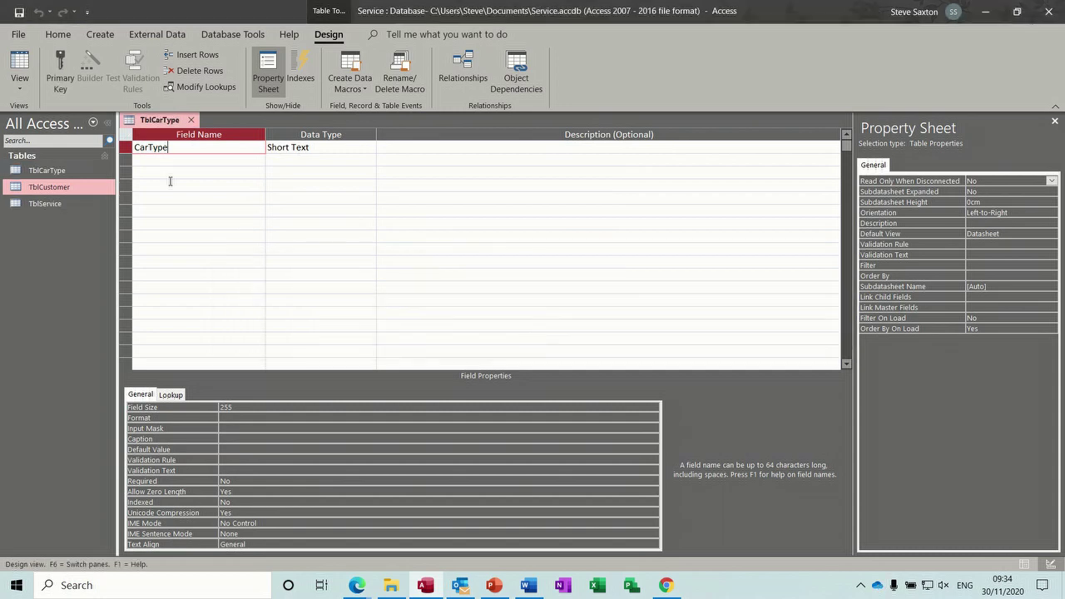
Switch TblCarType to Datasheet view and enter Ford Escort as the first CarType record
click(20, 62)
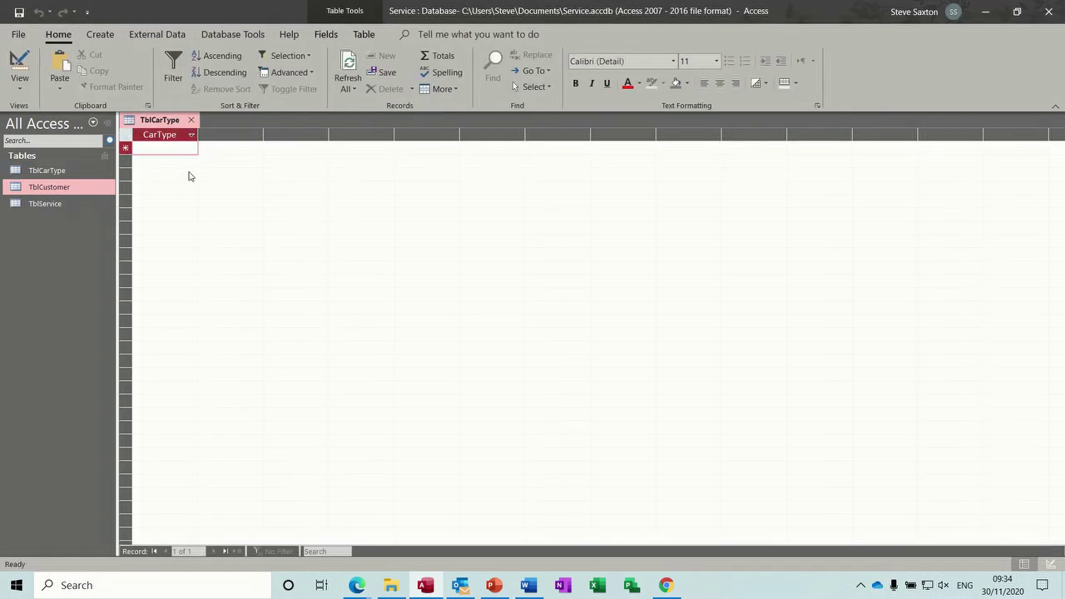
text(F)
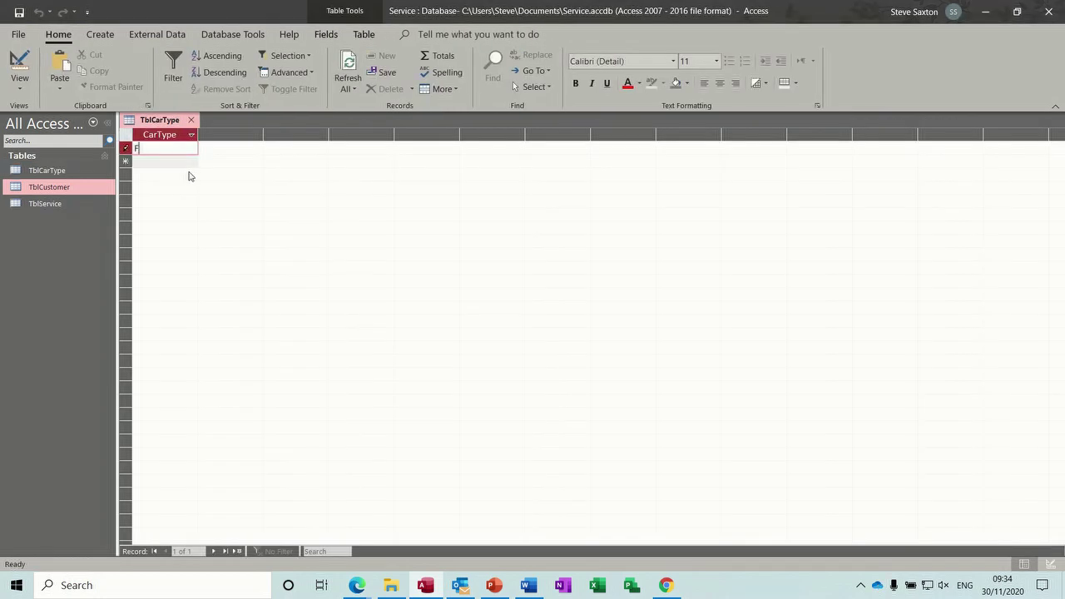
text(ord Escort)
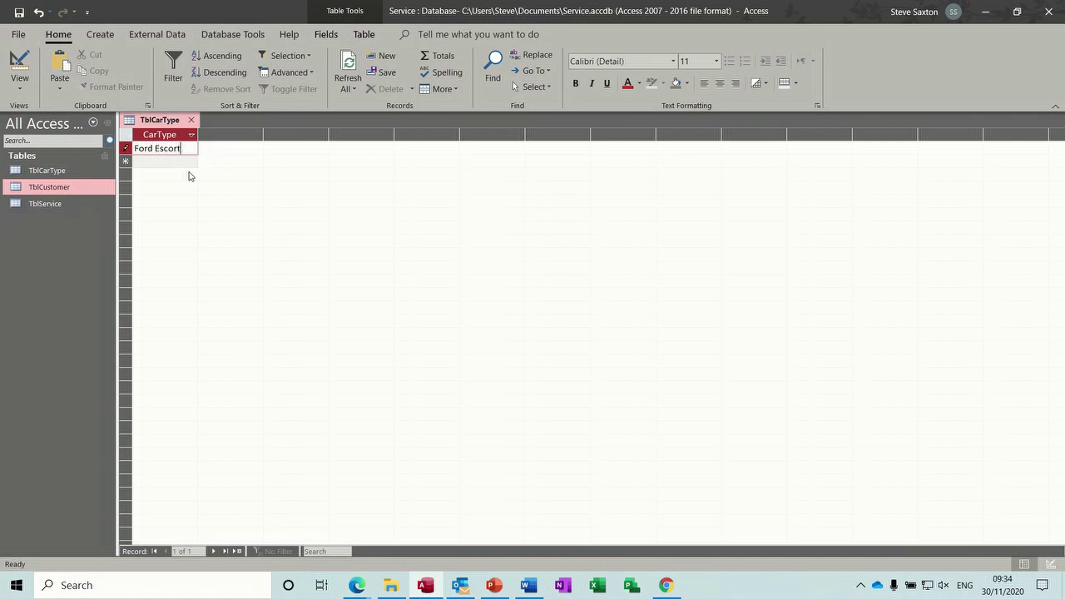
key(Return)
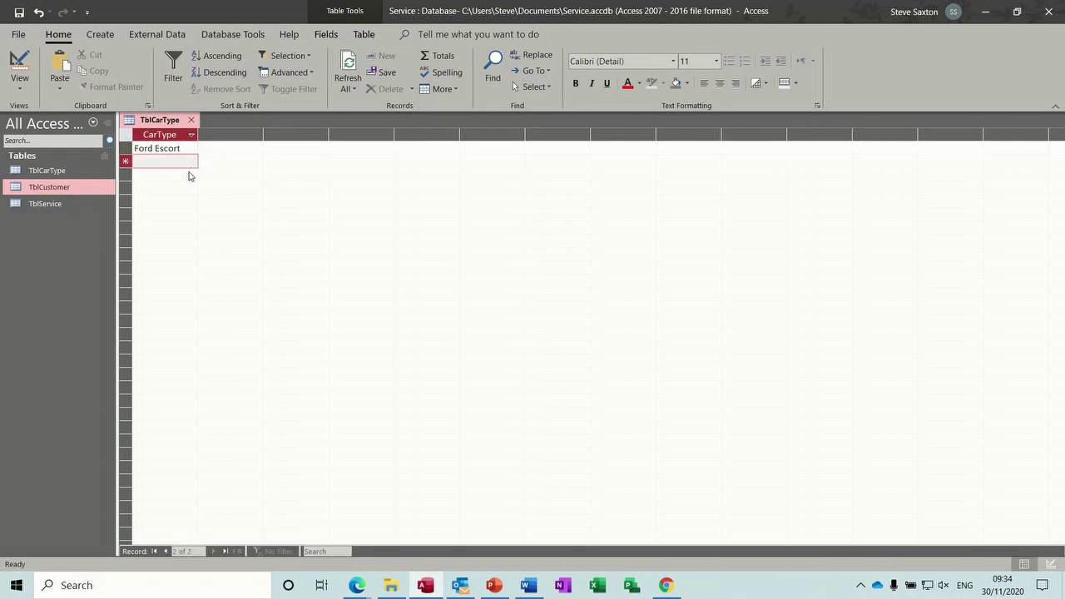
Enter BMW 3, BMW5, Fiat and Mazda as further CarType records and close TblCarType
text(BMW 3)
click(189, 172)
text(BM)
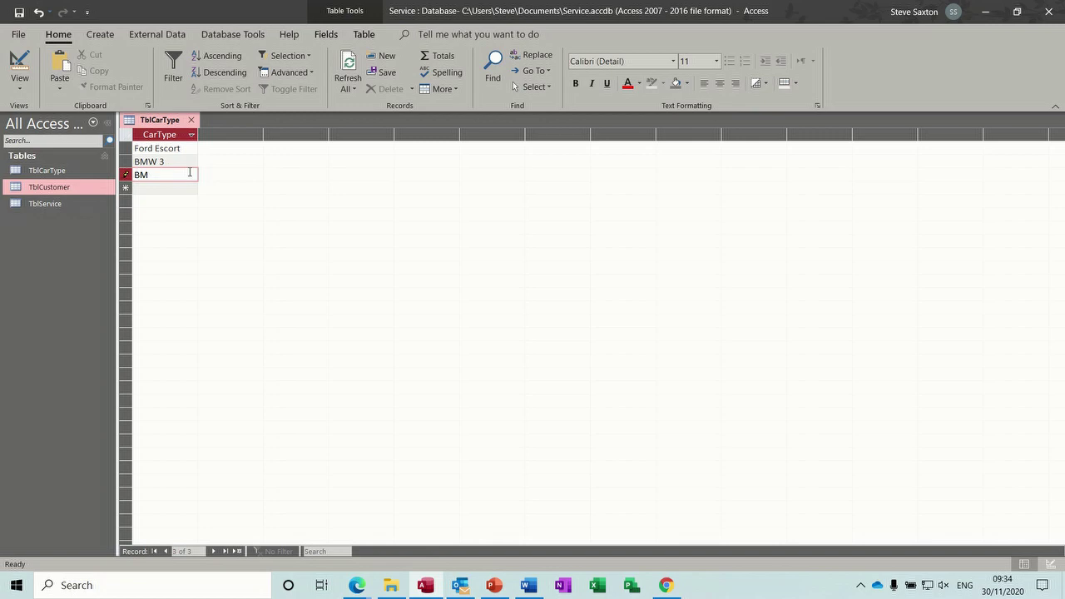
key(BackSpace)
text(MW5)
key(Return)
text(Fiat)
key(Return)
text(Mazda)
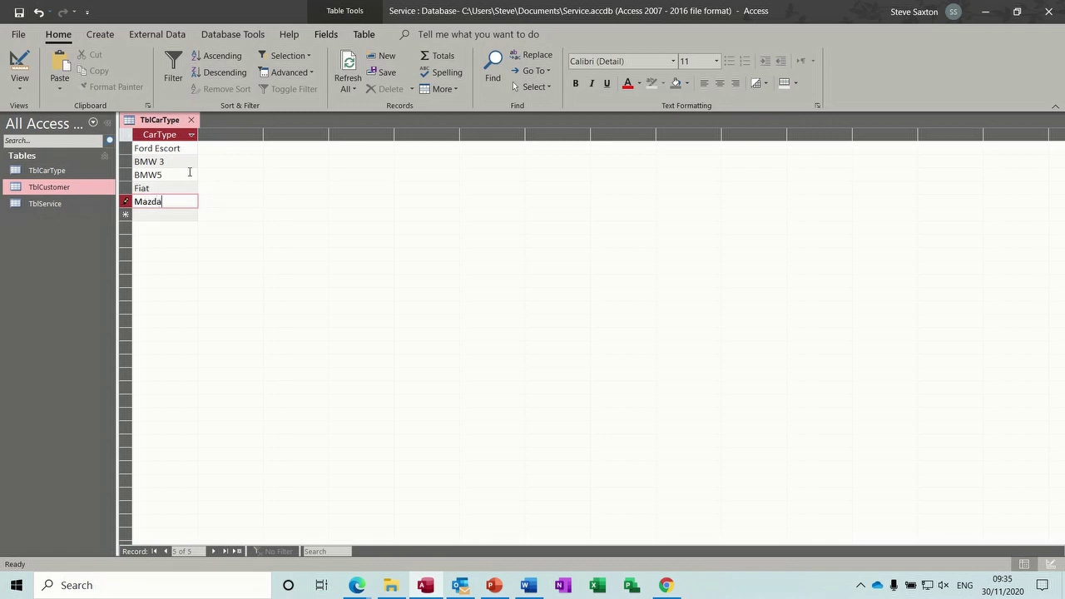
click(191, 120)
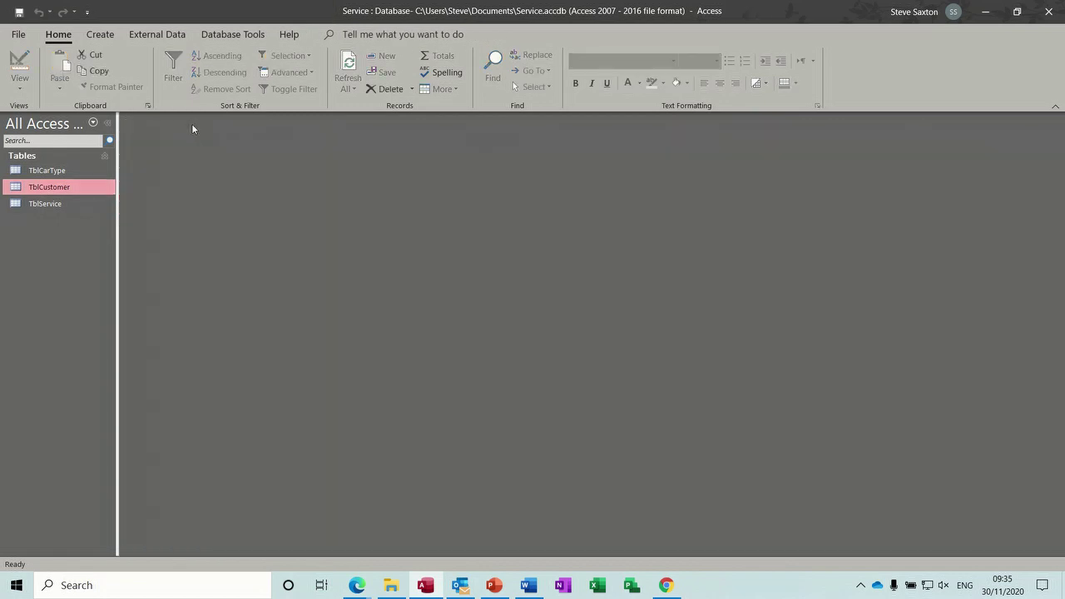
Open TblService in Design view and set the CarType field's lookup Display Control to Combo Box
right_click(65, 203)
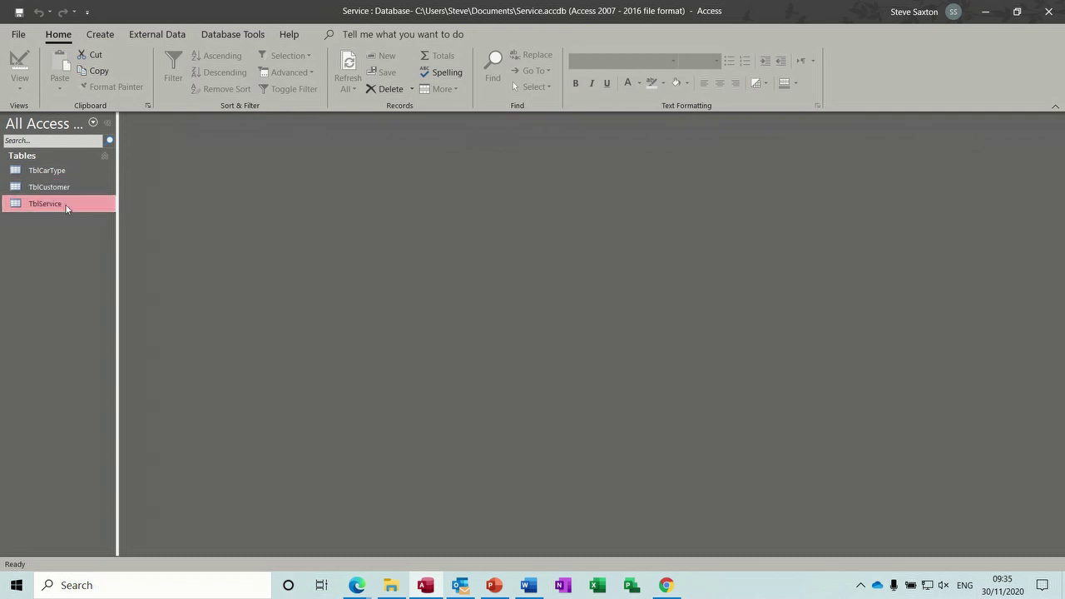
click(83, 235)
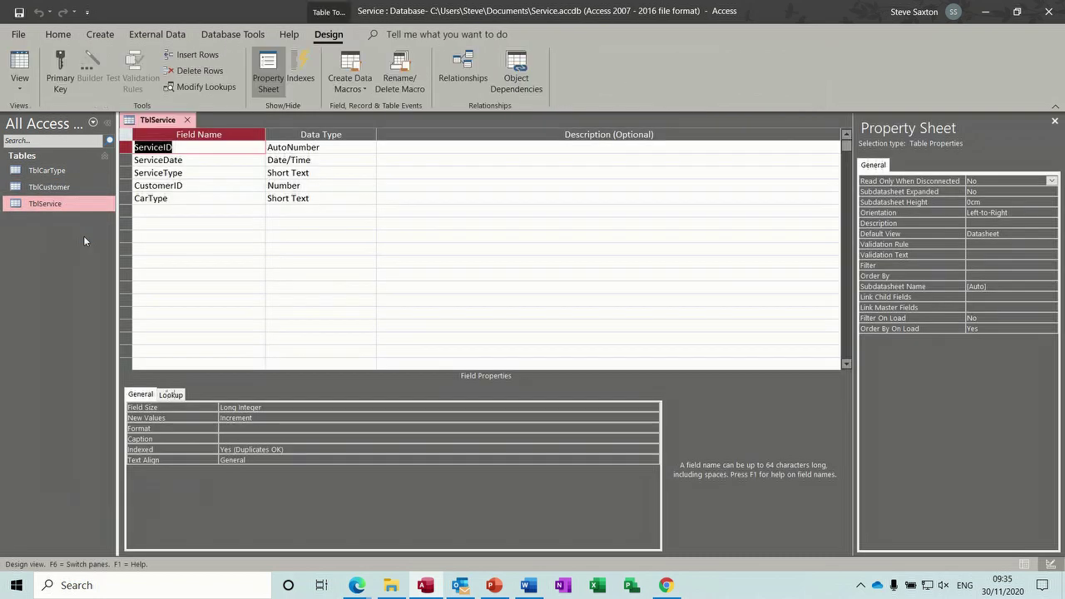
click(181, 198)
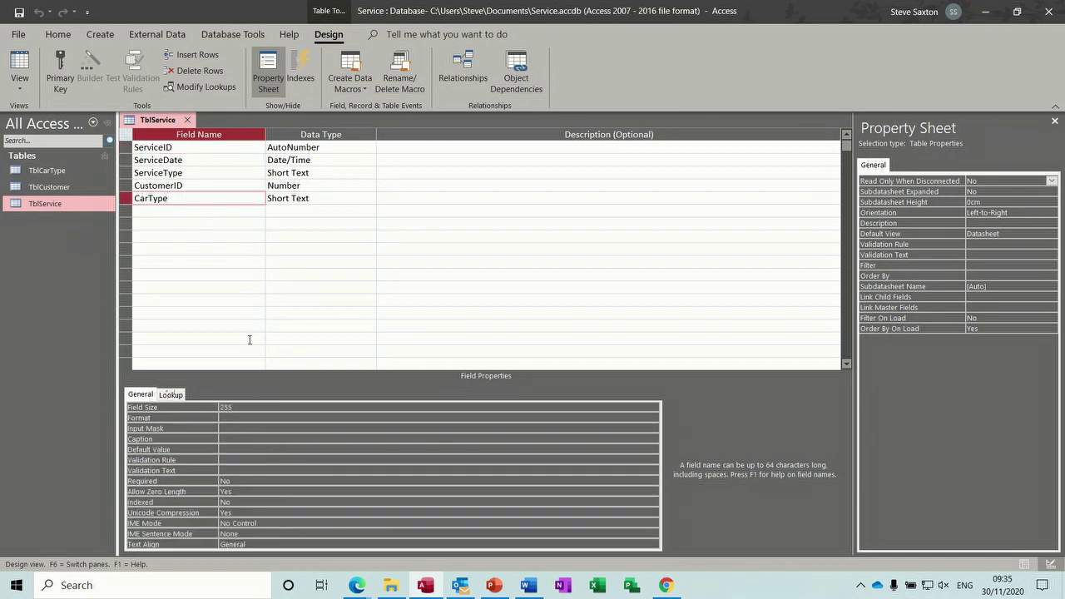
click(177, 396)
click(357, 407)
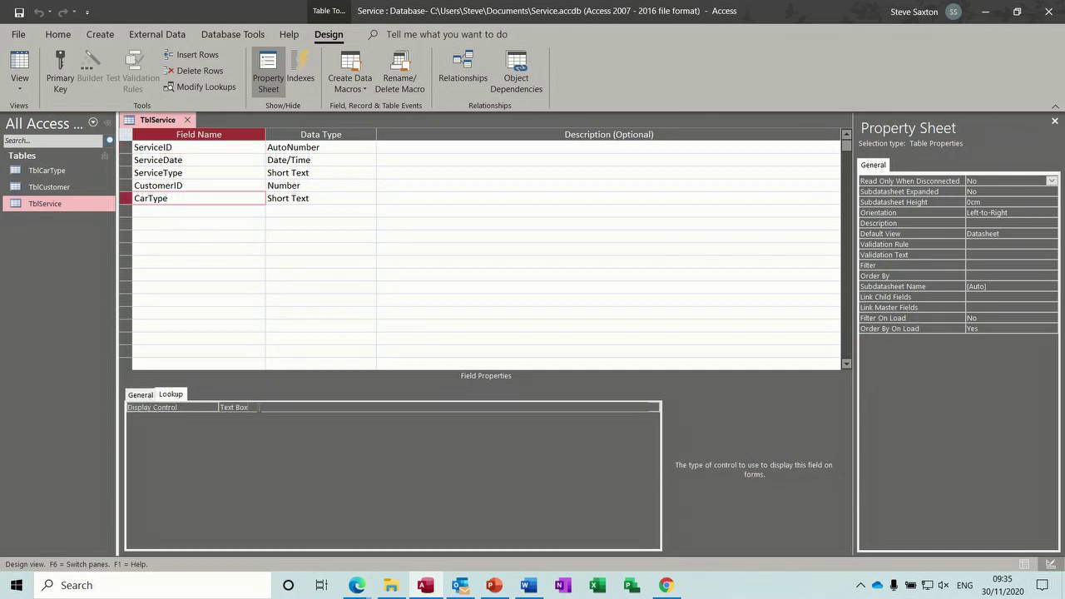
click(653, 407)
click(434, 436)
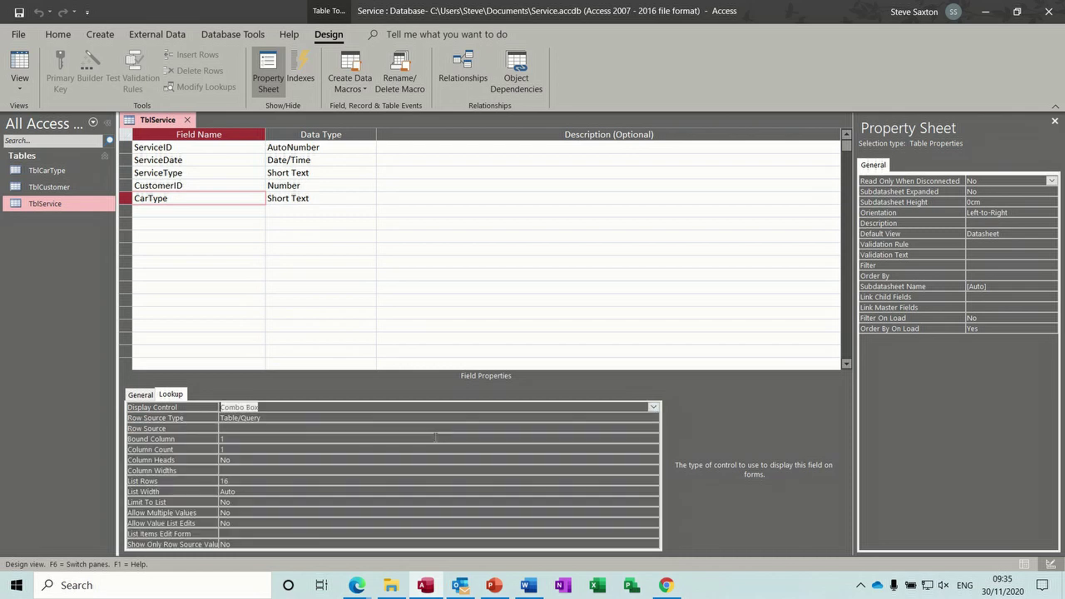
Set the Row Source of the CarType combo box to TblCarType
click(275, 427)
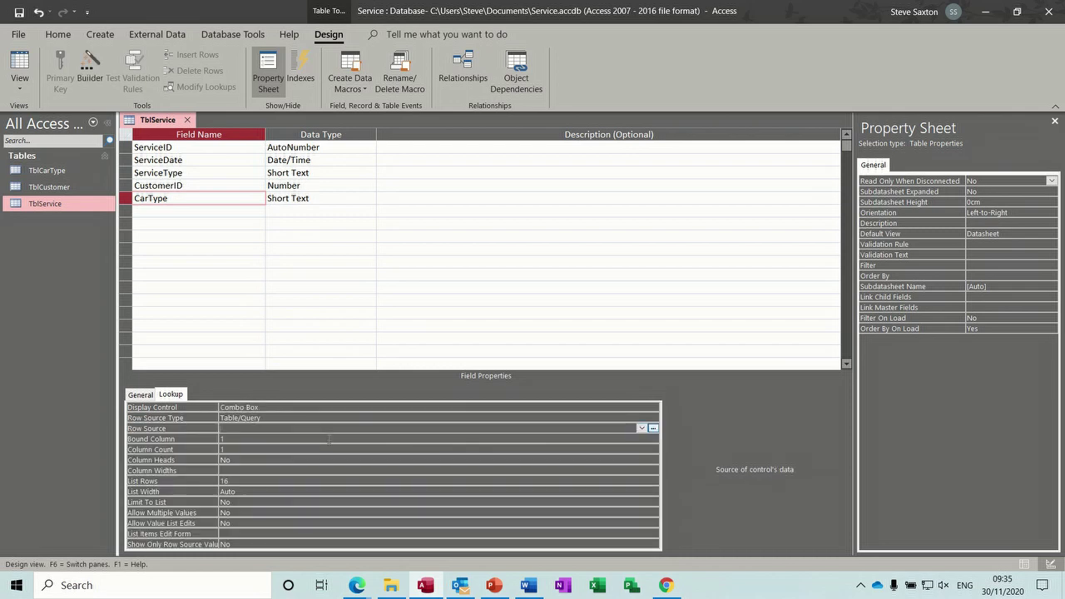
click(641, 428)
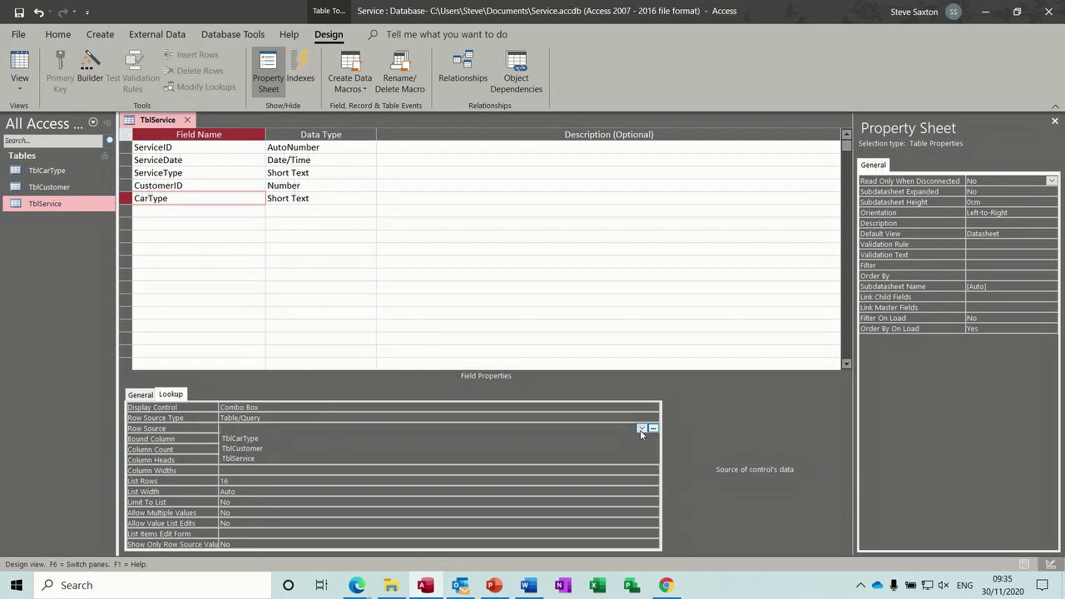
click(403, 437)
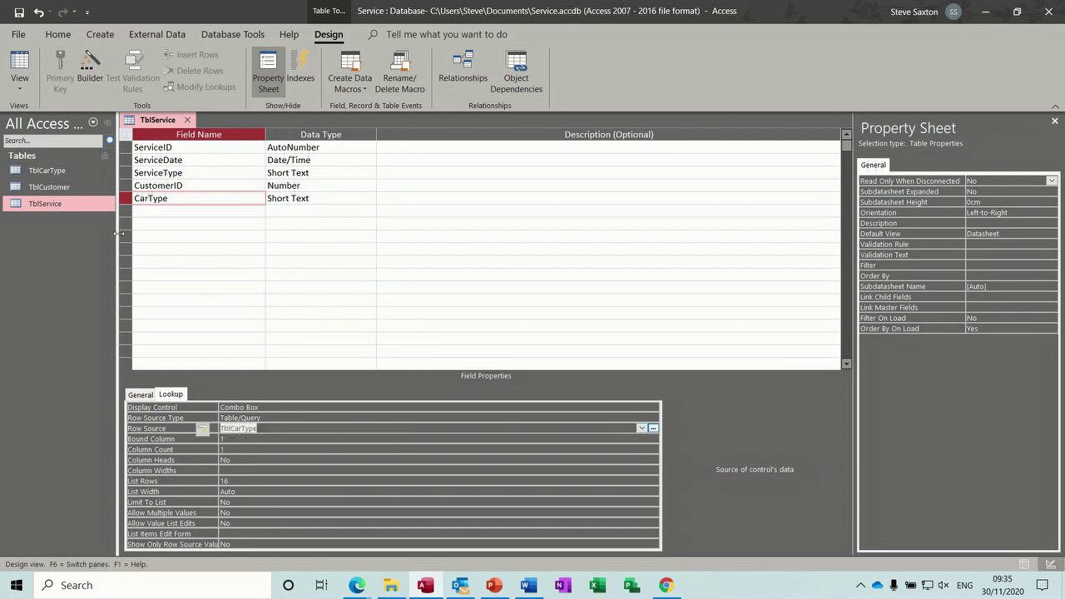
Rename the table TblCarType as TblCarTypeLU
click(75, 173)
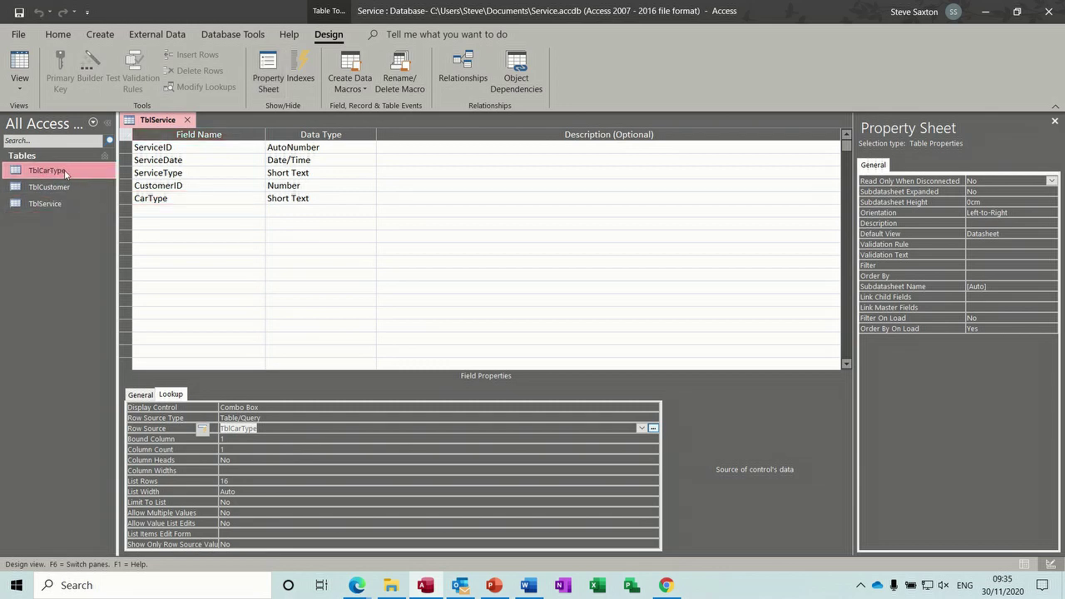
right_click(64, 169)
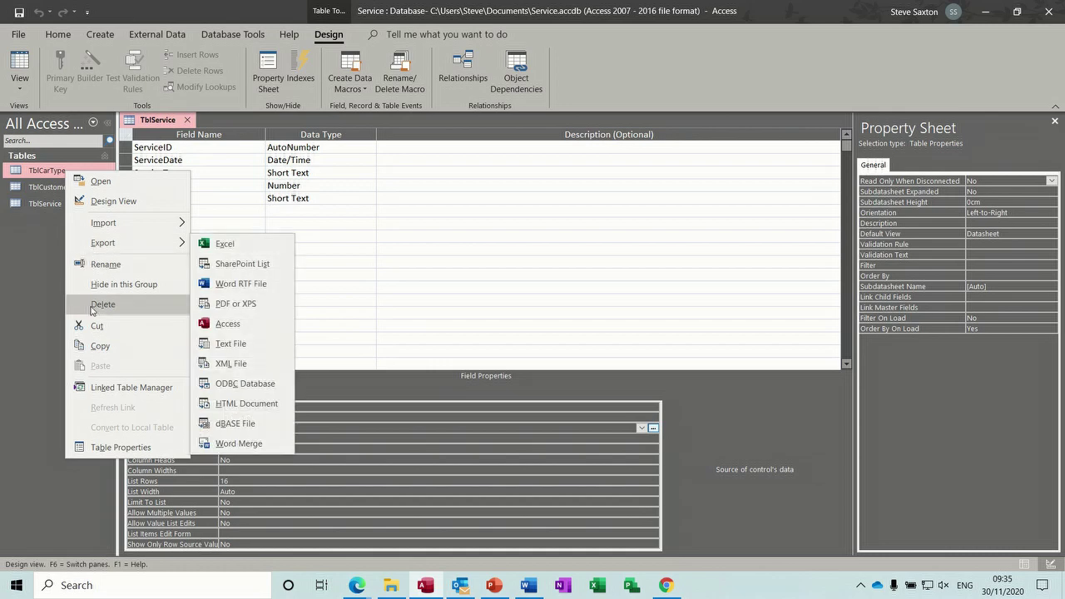
click(105, 264)
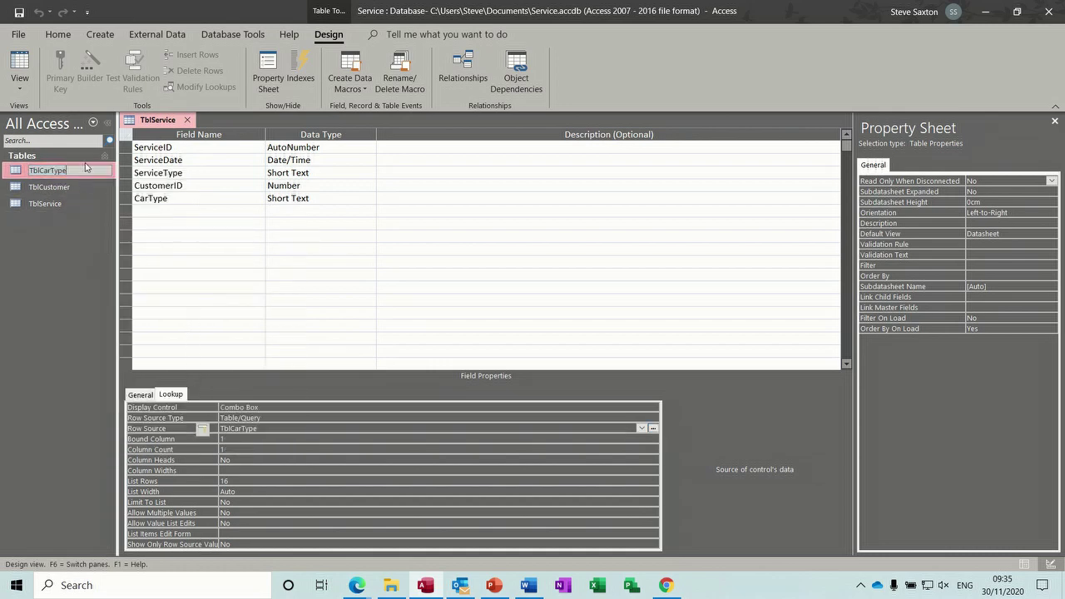
text(LU)
key(Return)
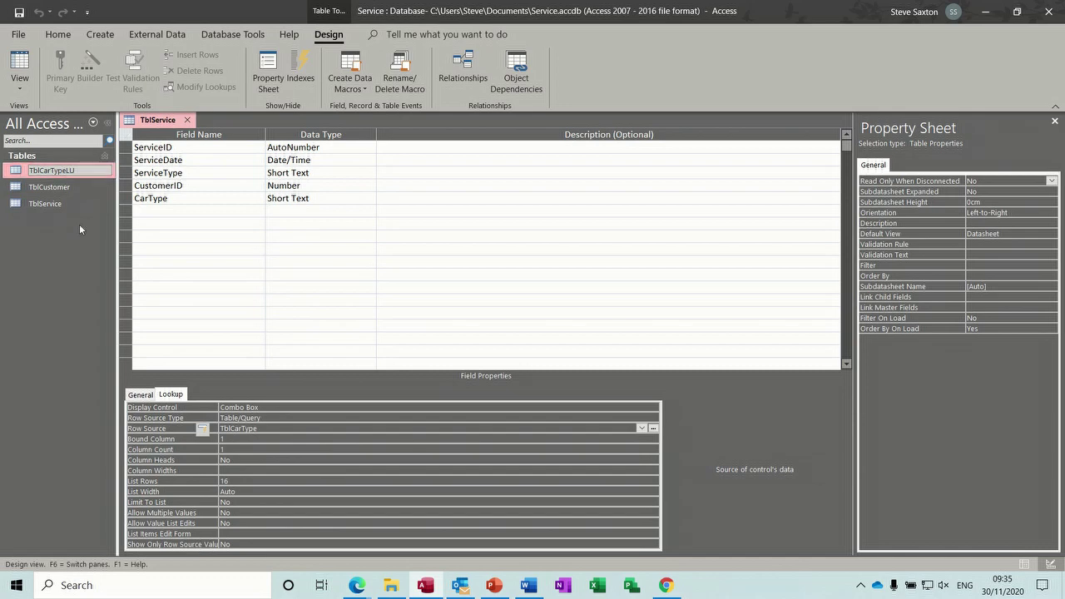
Set the Row Source of the CarType combo box to TblCarTypeLU and save TblService
click(278, 429)
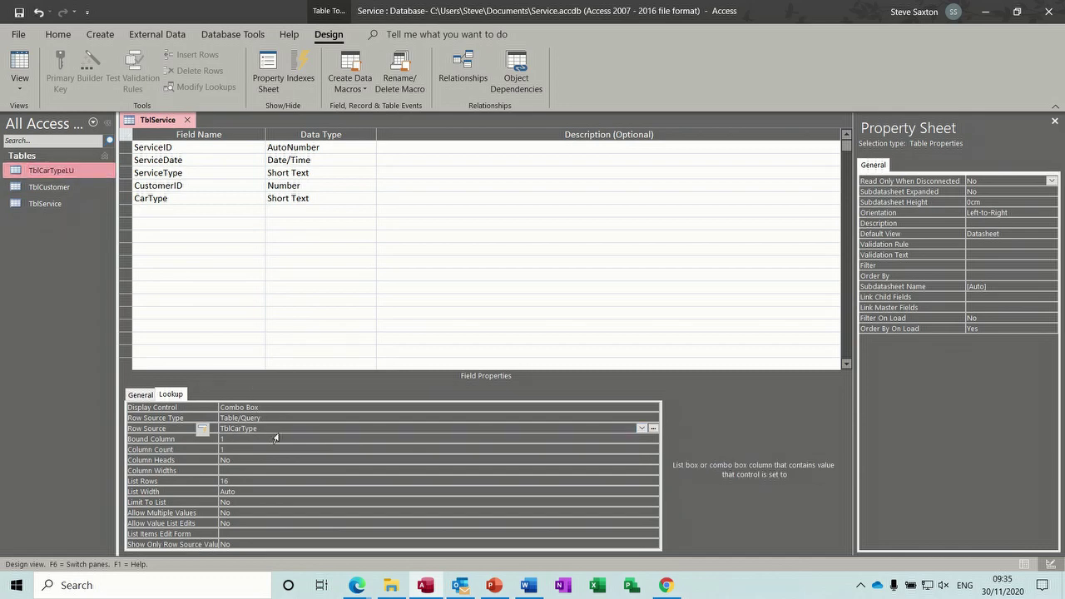
click(642, 428)
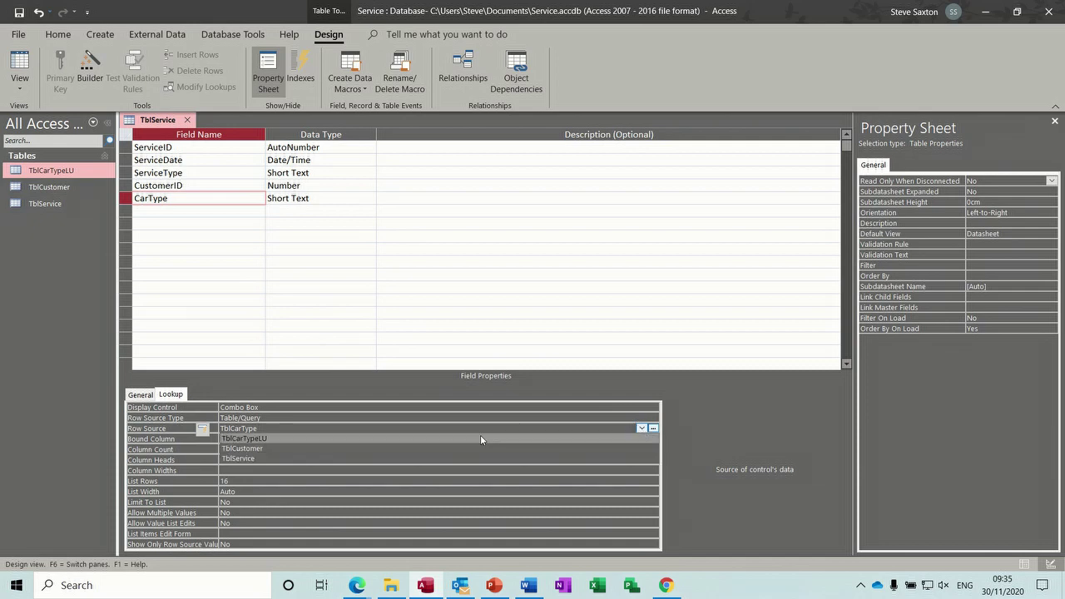
click(392, 439)
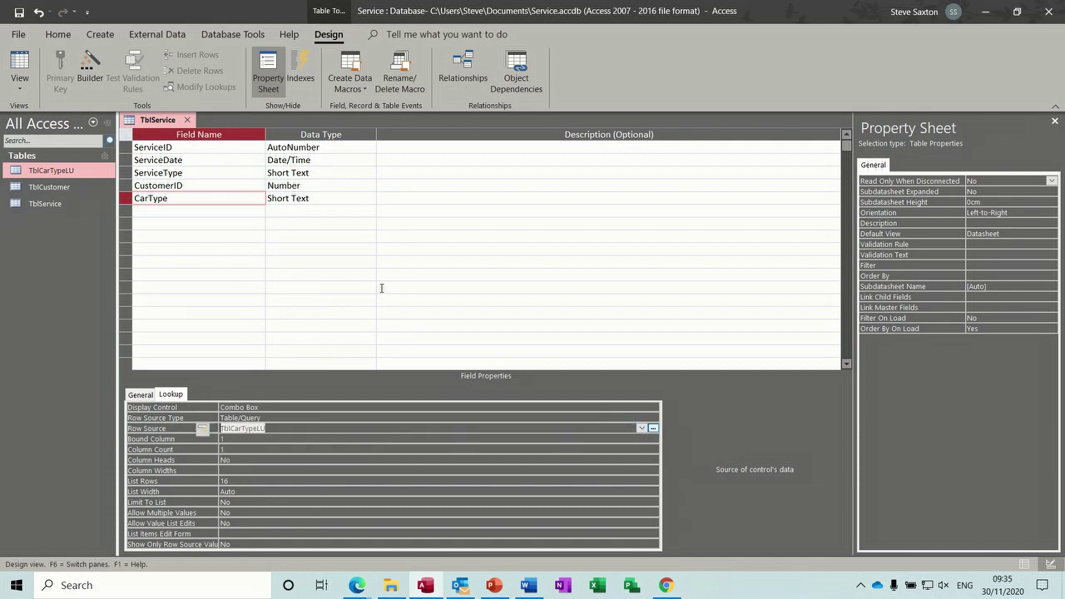
click(18, 13)
Switch TblService to Datasheet view and check the choices offered in the CarType lookup list
click(25, 68)
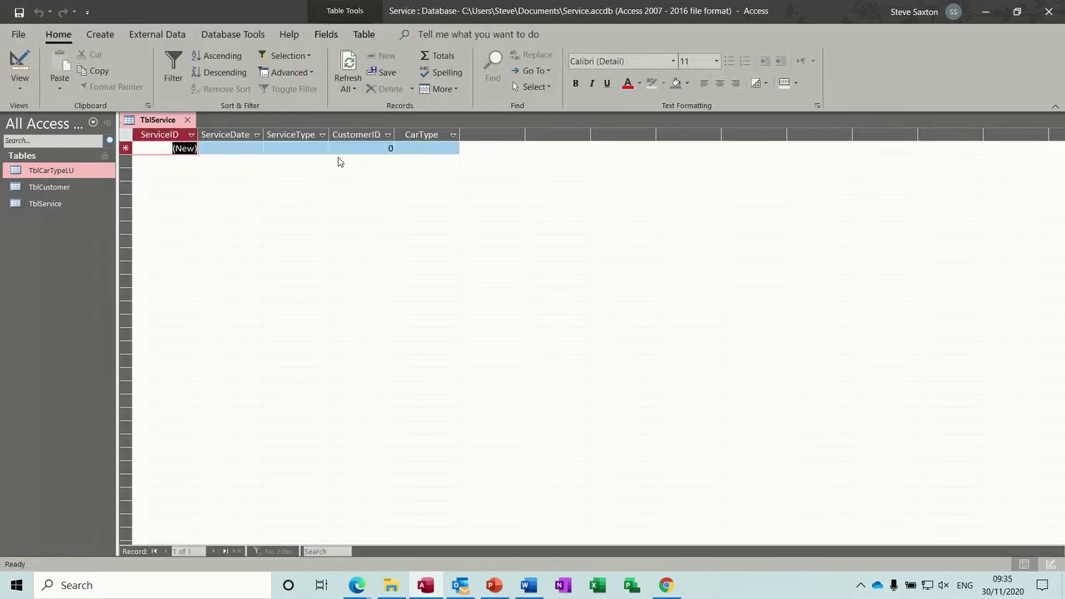
click(415, 146)
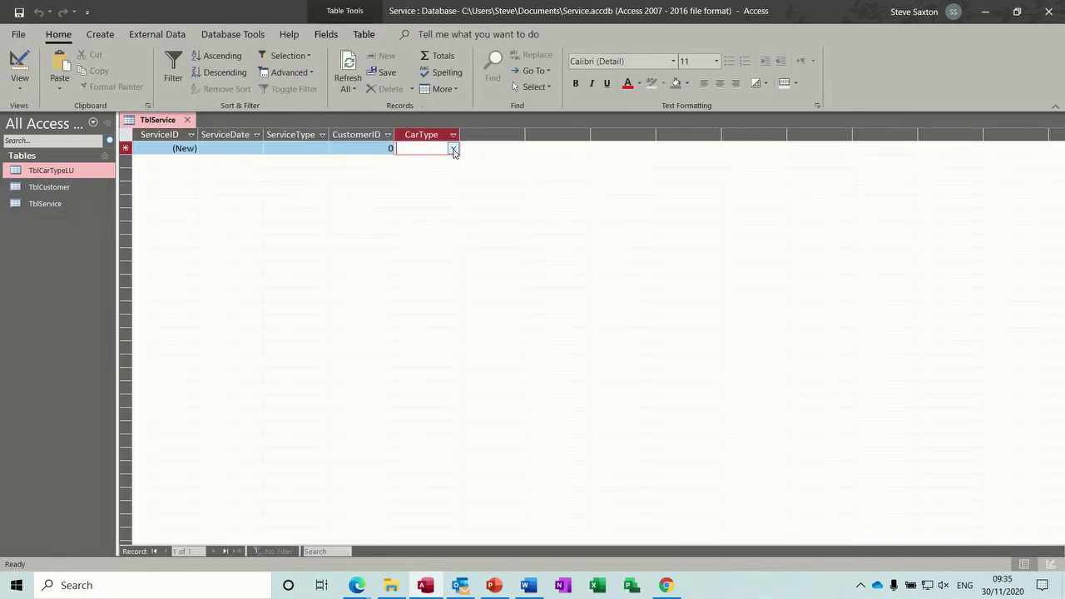
click(454, 149)
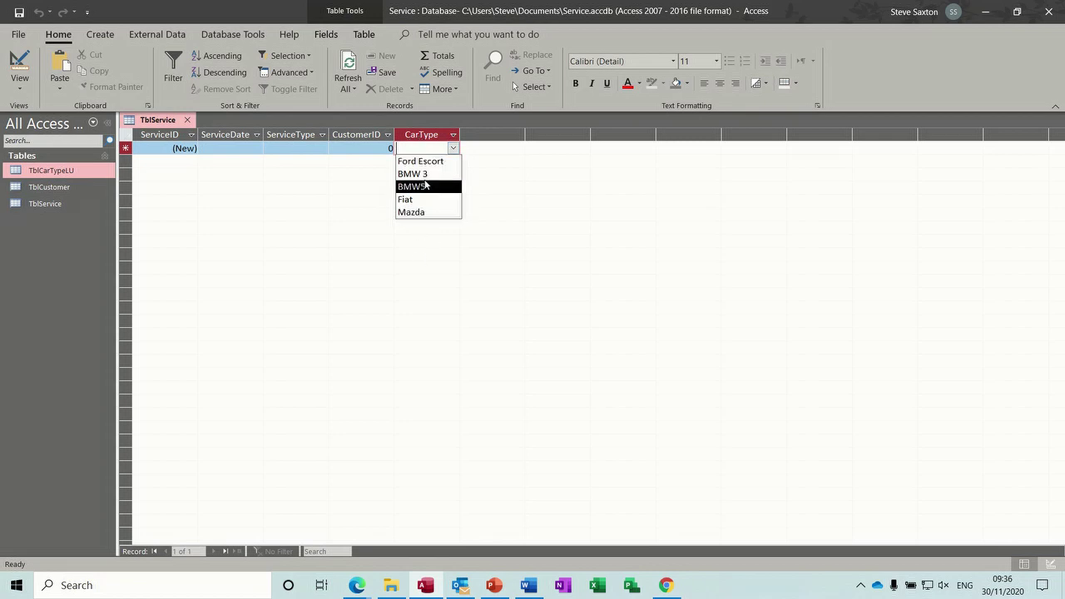
click(455, 148)
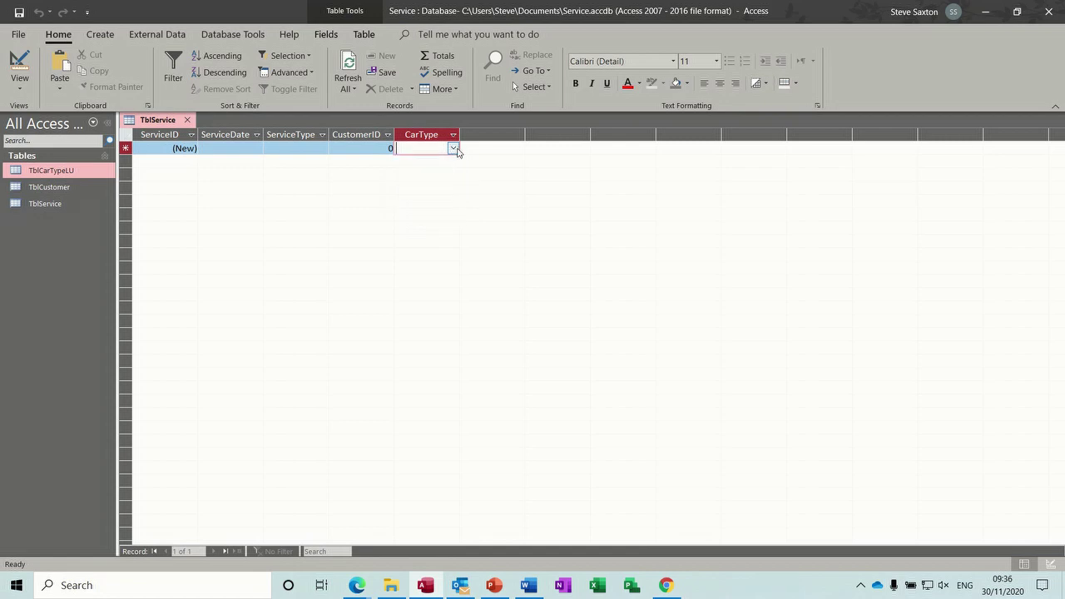
Return TblService to Design view and add a PriceOfService field with the Currency data type below CarType
click(20, 66)
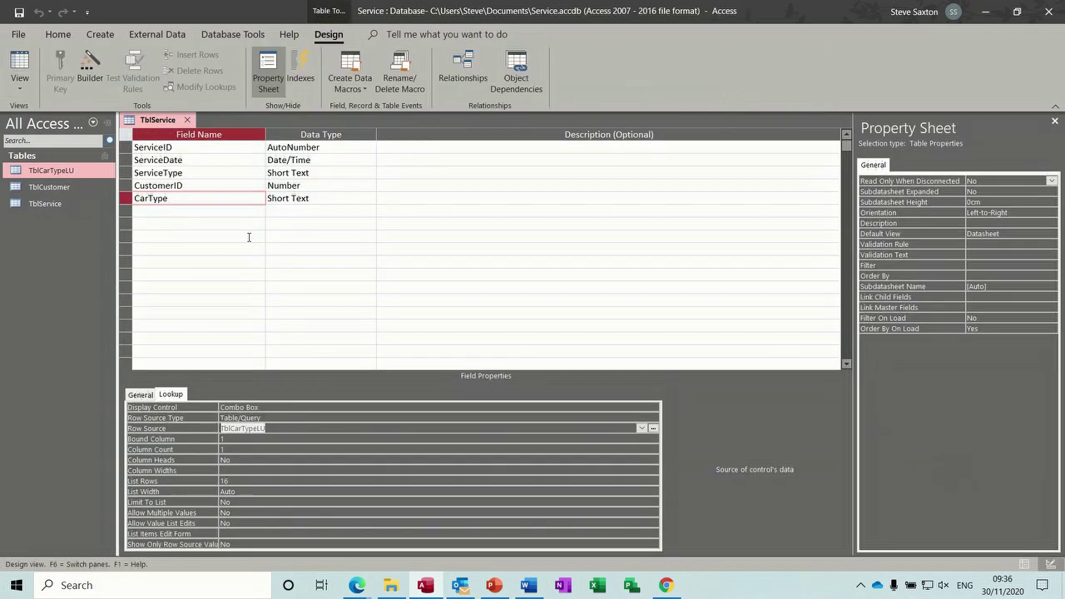
click(187, 210)
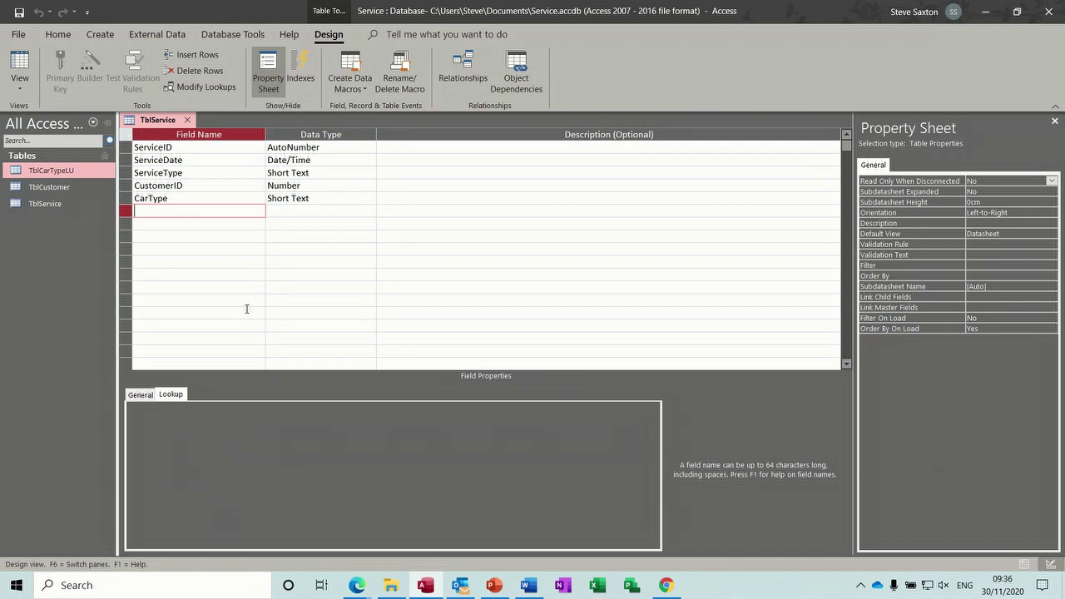
text(PriceOfService)
key(Tab)
text(c)
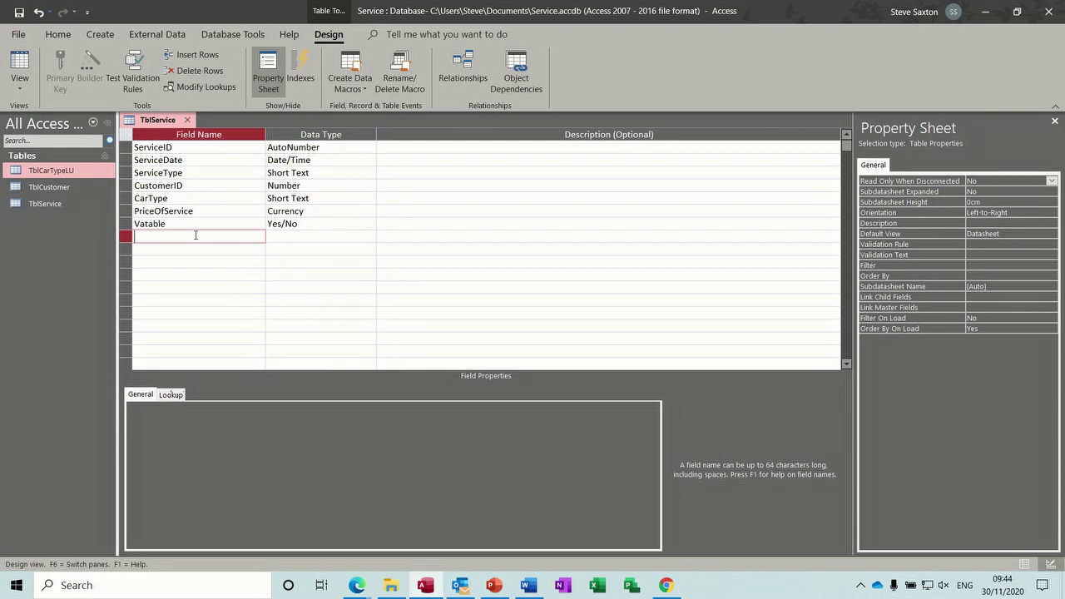
Add an AmountToPay field with the Calculated data type below Vatable and open its expression for editing
text(AmountToPay)
key(Tab)
text(cal)
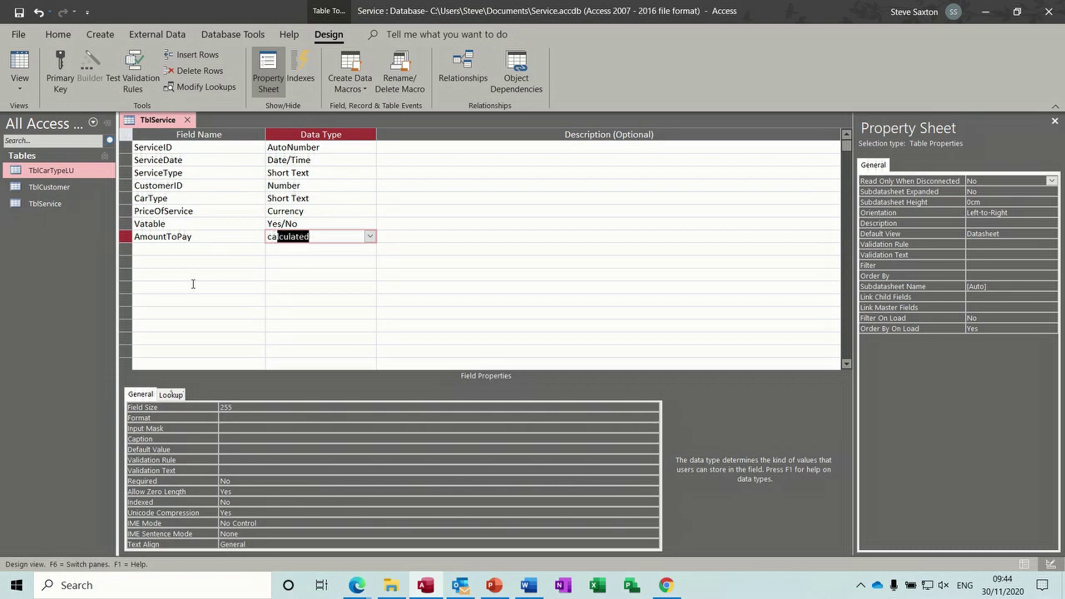
click(220, 237)
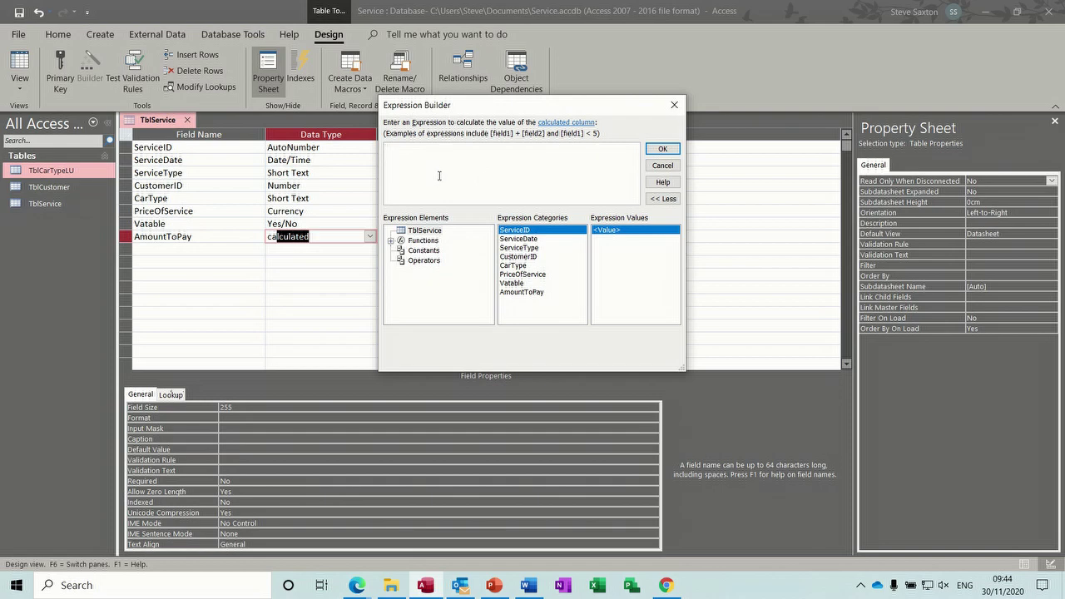
Enter the expression IIf([vatable]=Yes,[priceofservice]*1.2,[priceofservice]) for the AmountToPay field and confirm it
text(iif)
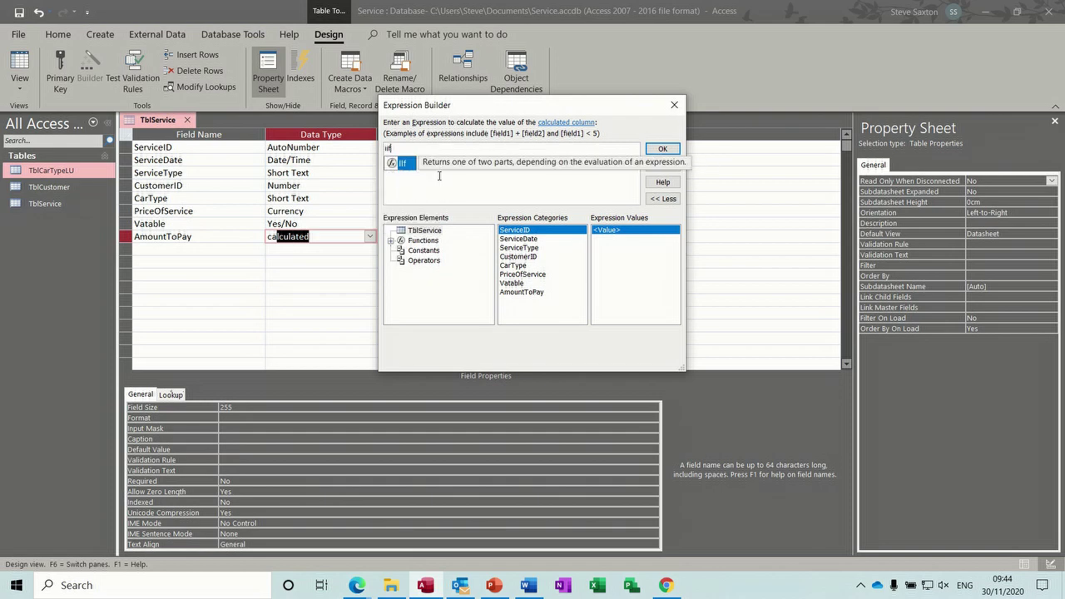
text(()
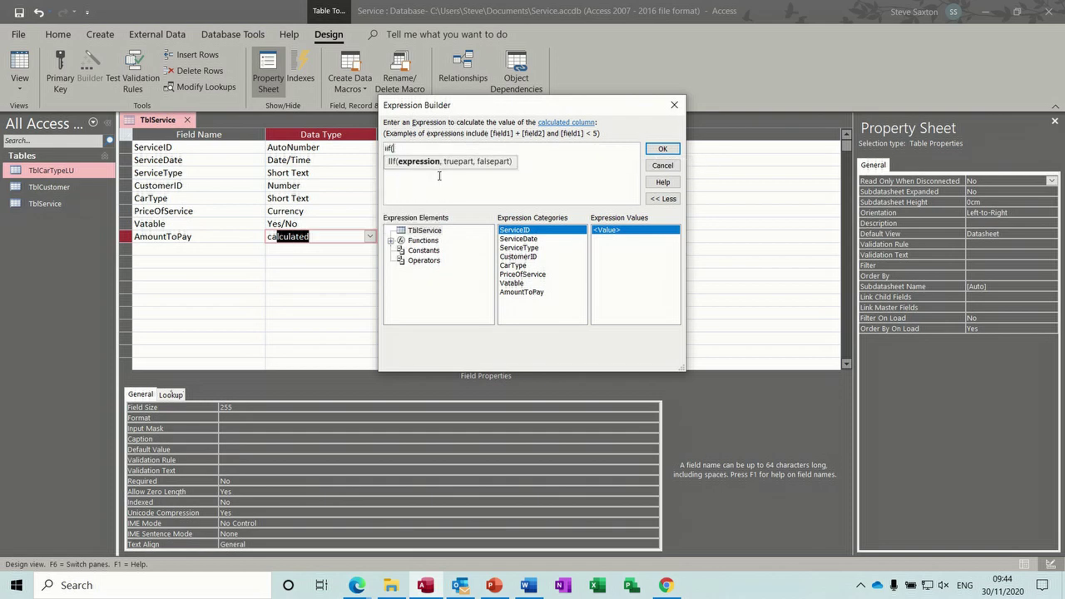
text([vata)
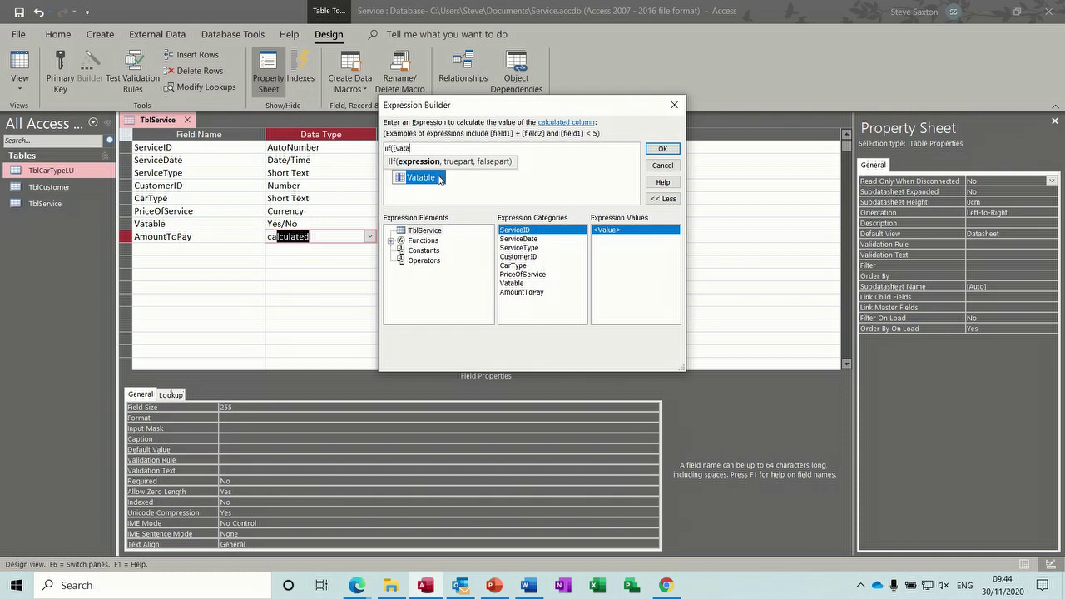
text(ble])
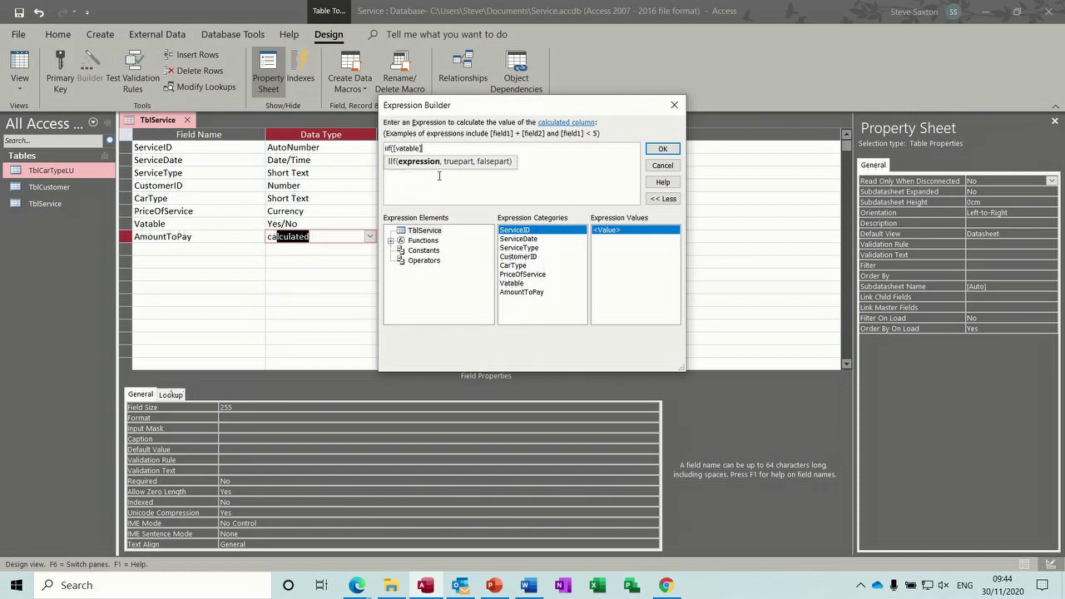
text(=yes,[pricetop)
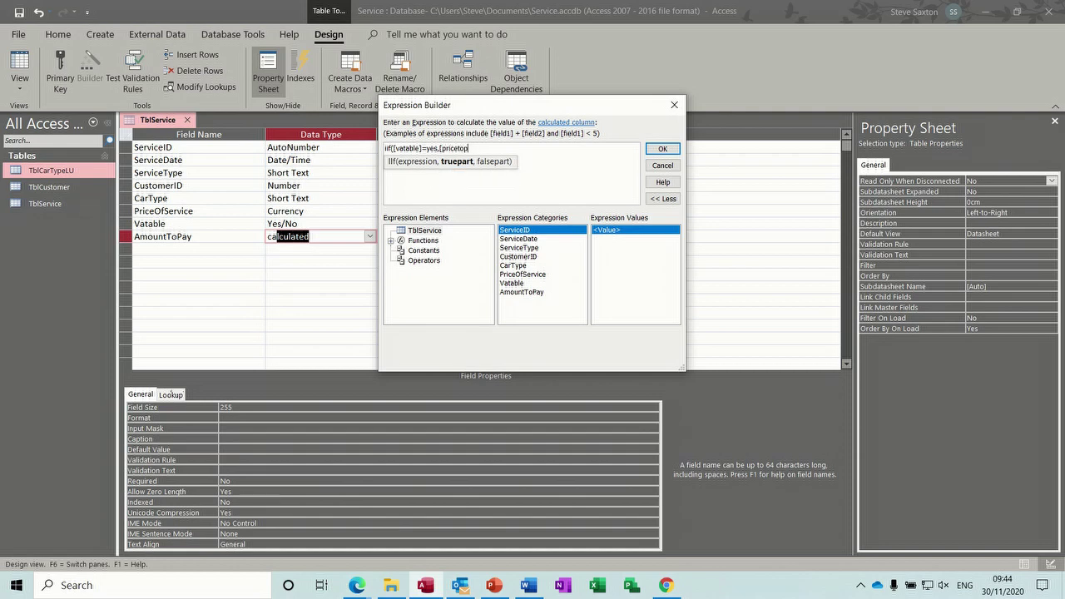
key(BackSpace)
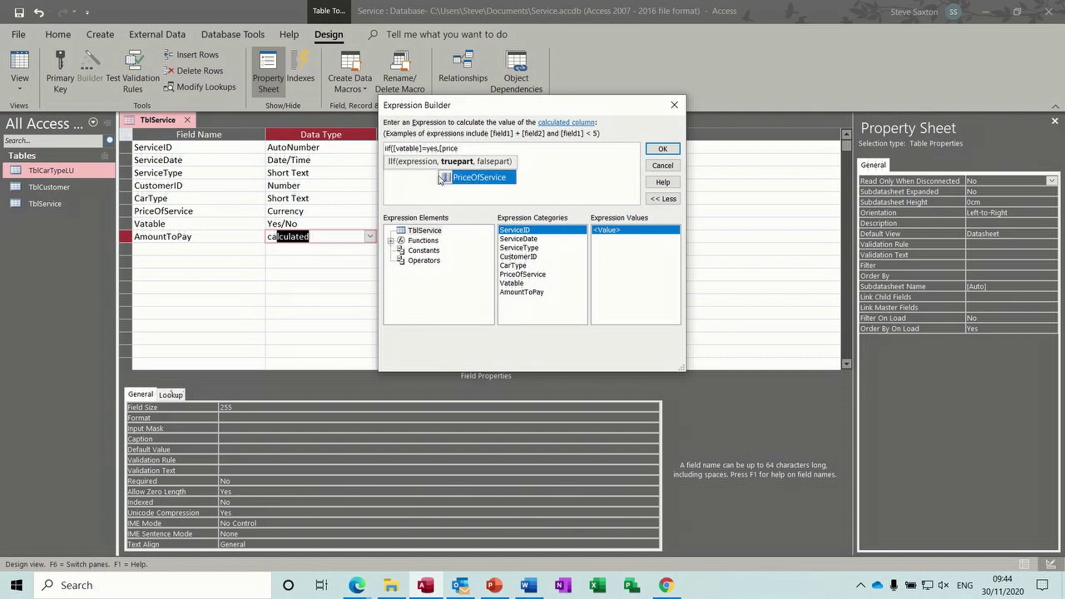
text(ofservice])
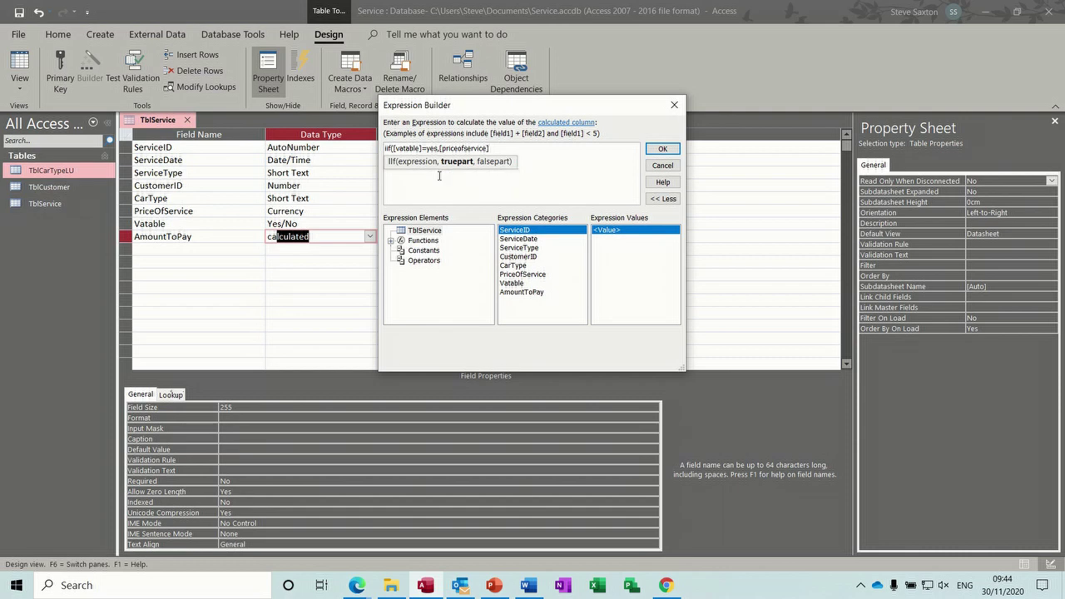
text(*1.2,[priceof)
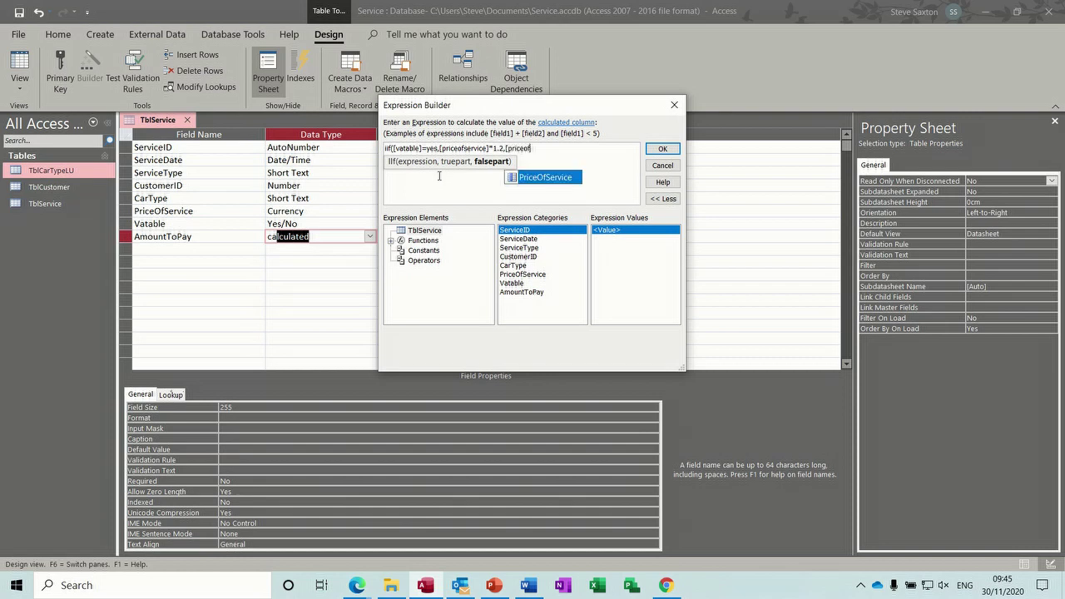
text(service])
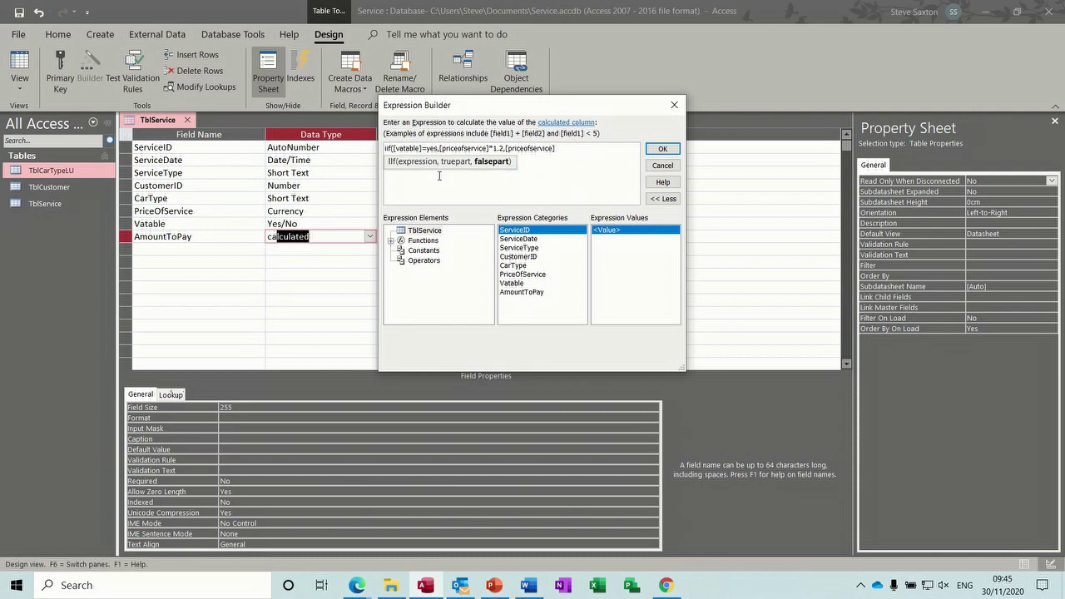
text())
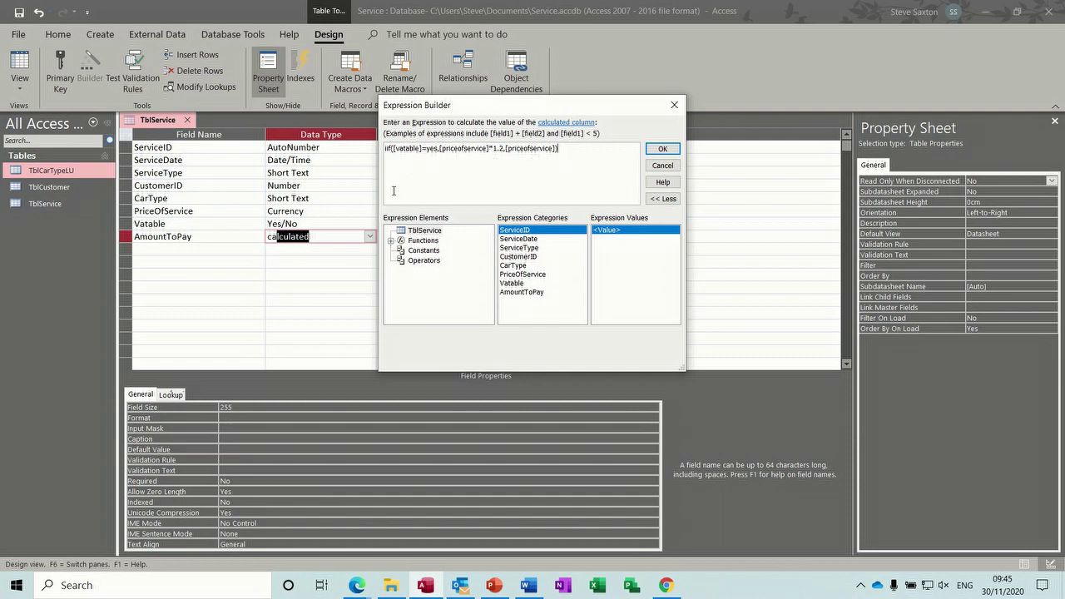
click(663, 149)
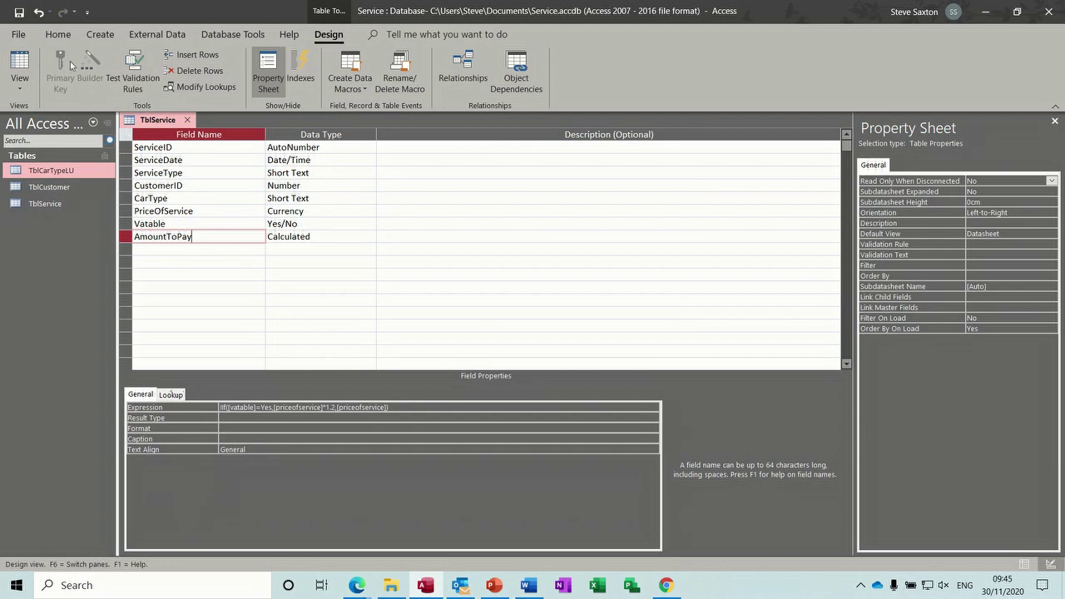
Switch TblService to Datasheet view and toggle Vatable on and off in the first record to test AmountToPay
click(21, 60)
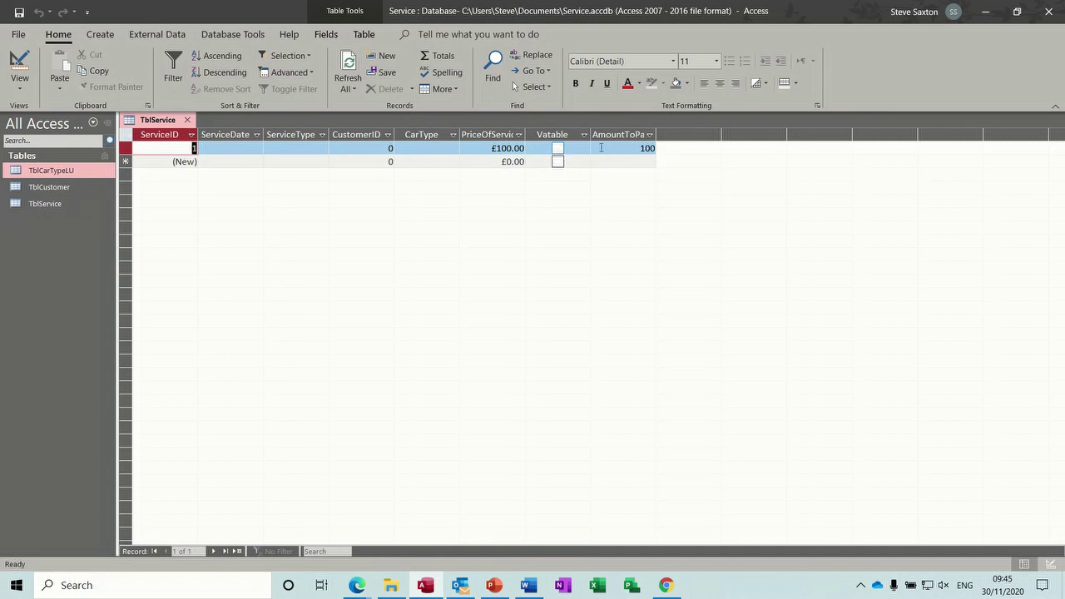
click(557, 148)
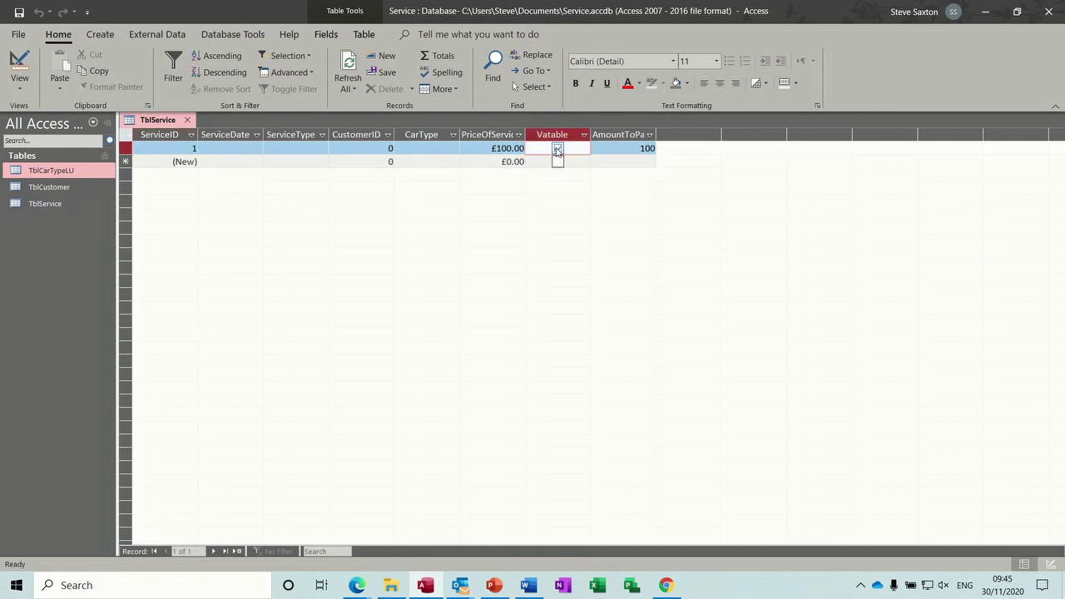
click(557, 148)
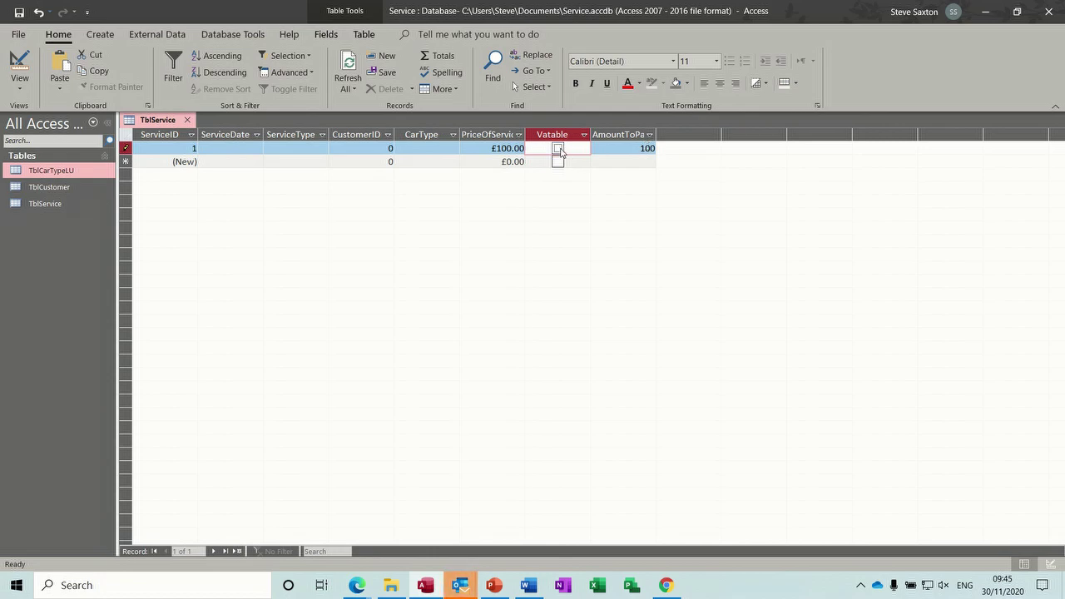
Set the Format of AmountToPay to Currency in Design view, save TblService and view it as a datasheet
click(19, 66)
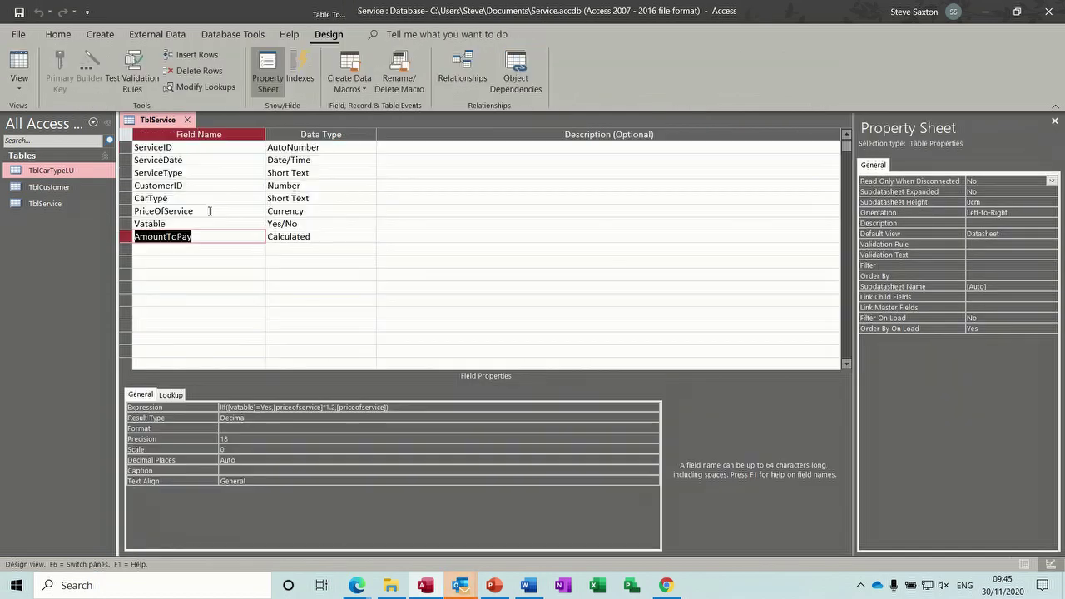
click(272, 249)
click(250, 236)
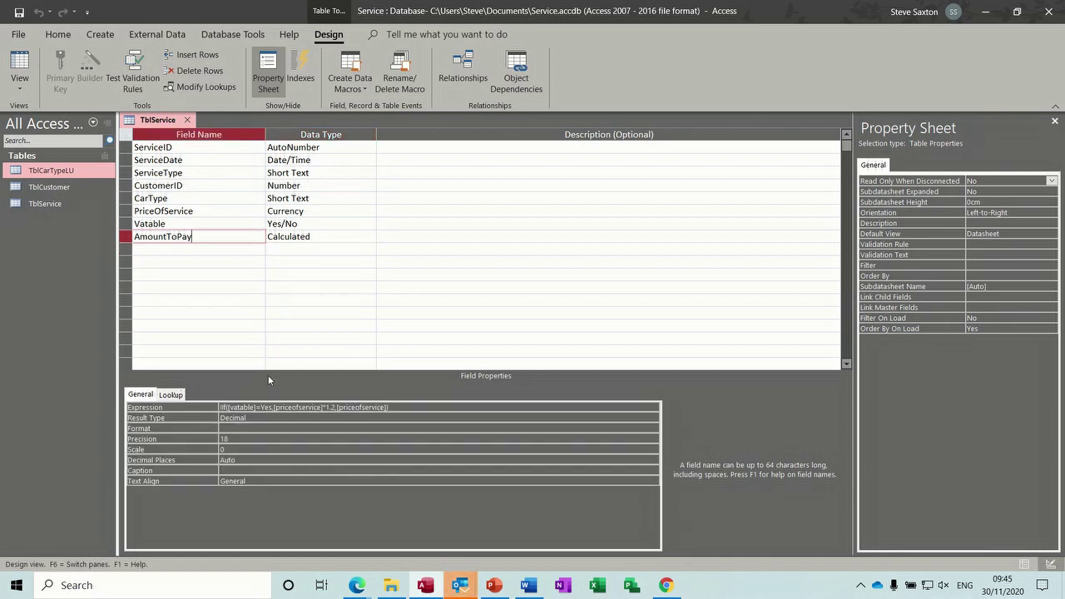
click(208, 427)
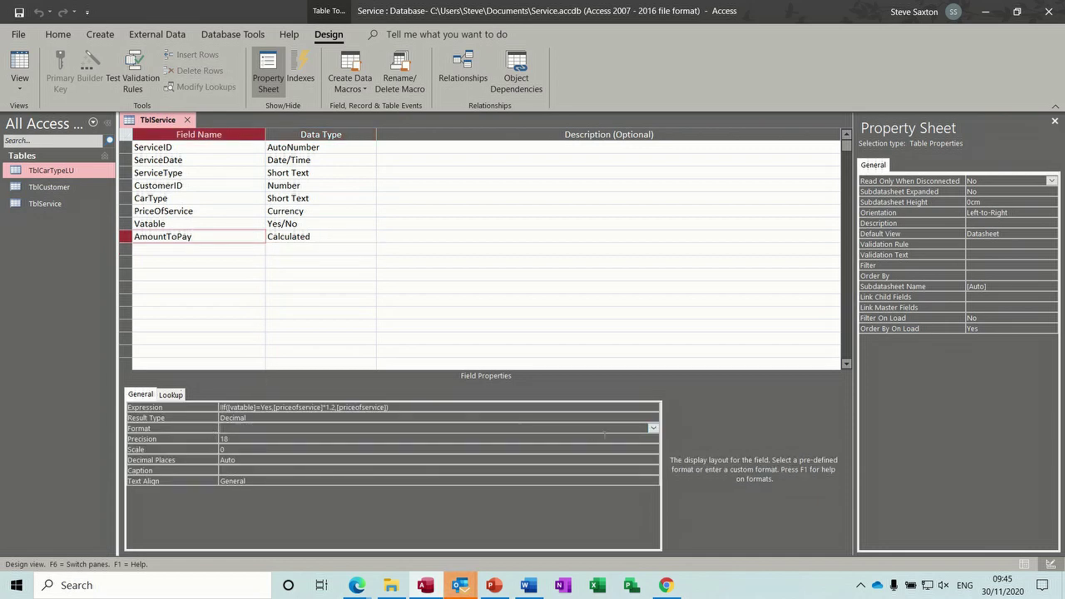
click(653, 430)
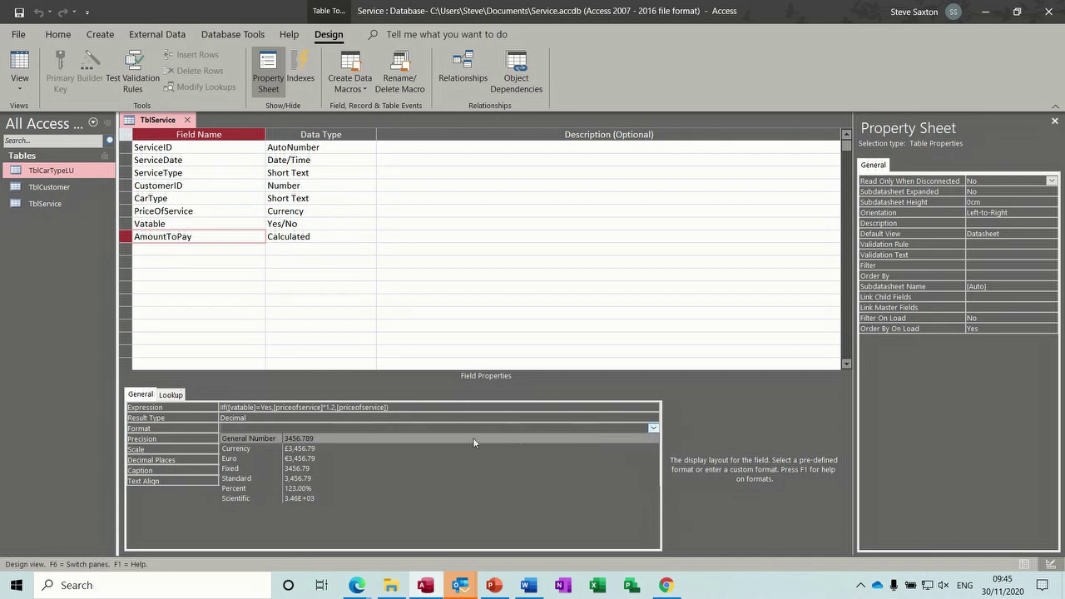
click(442, 448)
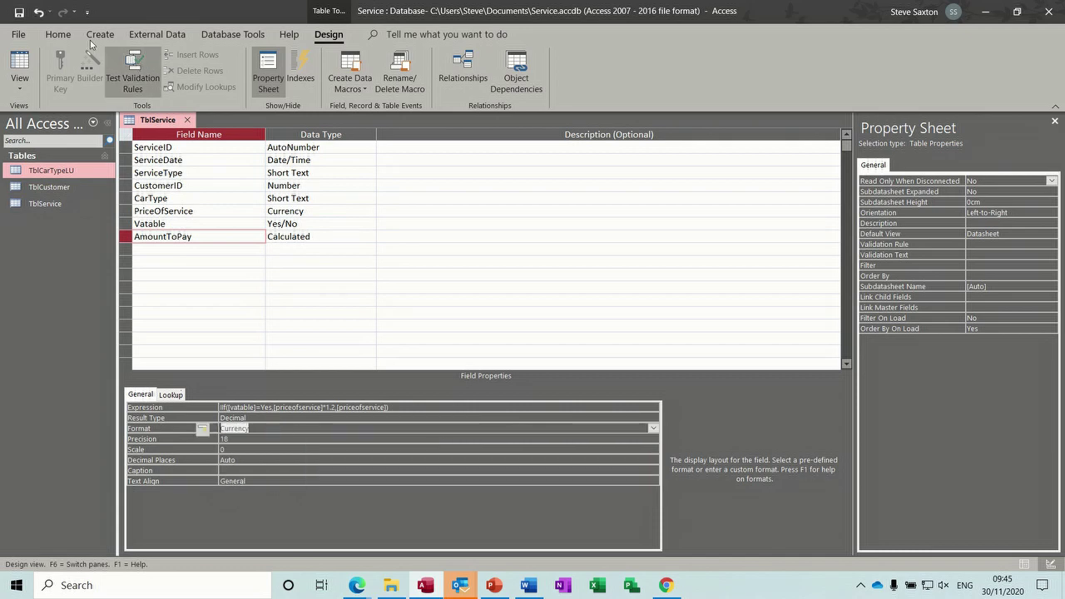
click(18, 13)
click(16, 65)
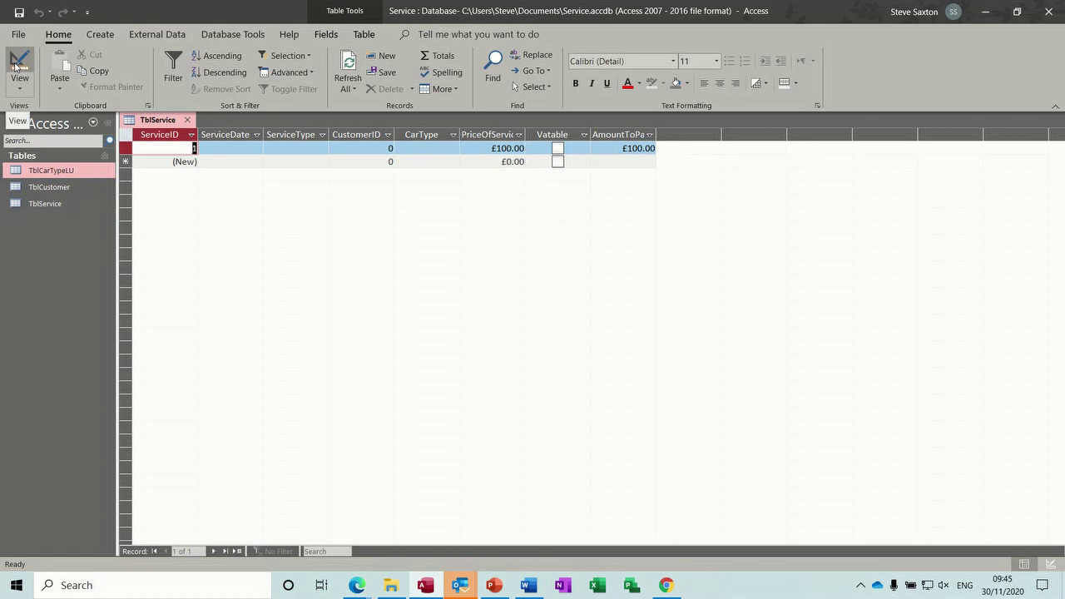
Add a PartID field with the Number data type below AmountToPay in Design view, saving and closing TblService
click(16, 67)
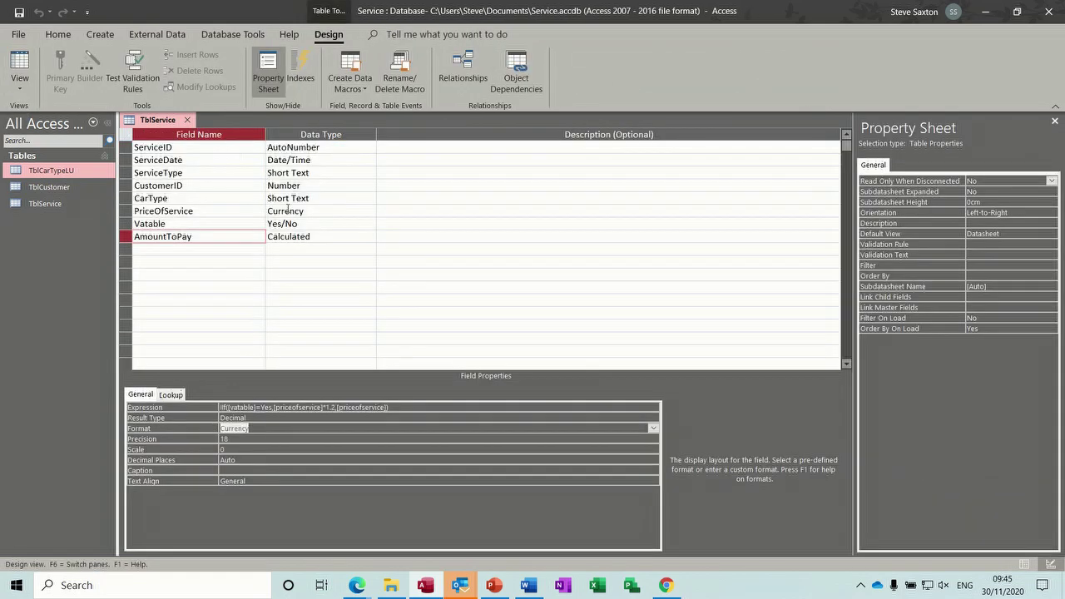
click(218, 249)
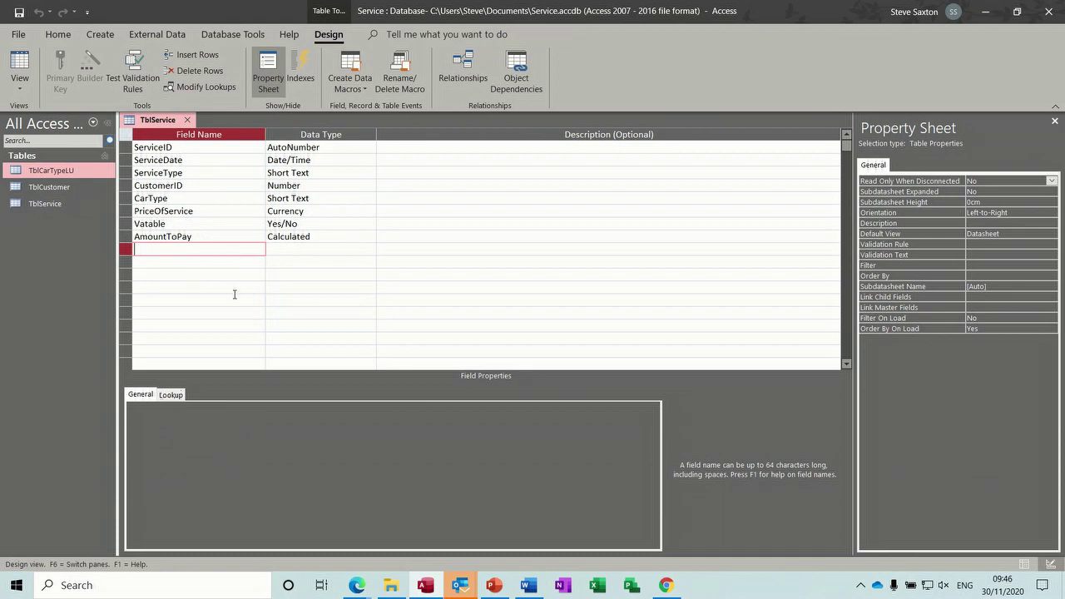
text(PartID)
key(Tab)
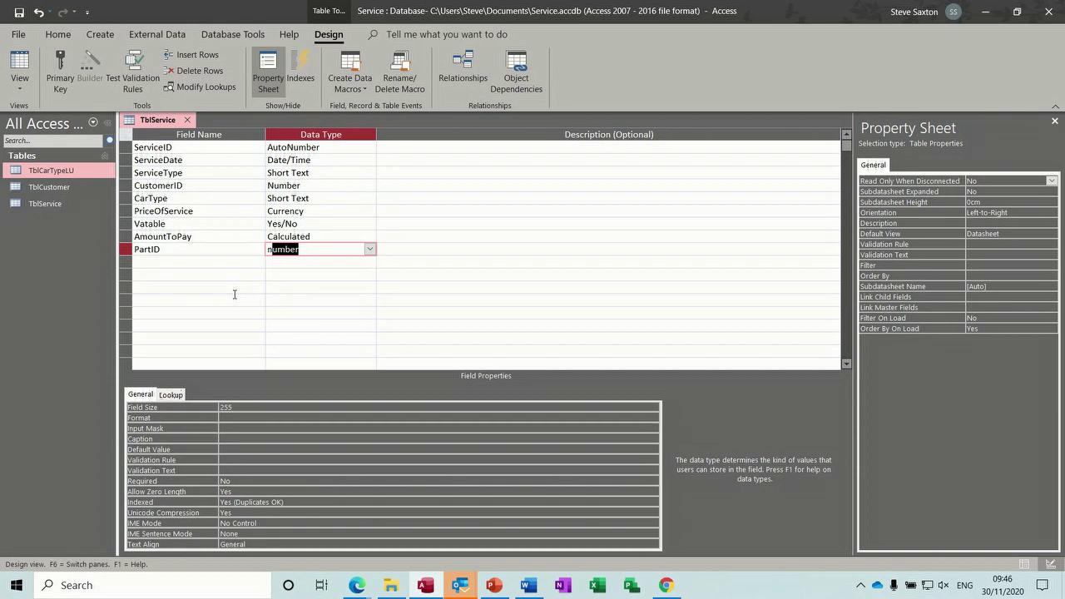
click(219, 263)
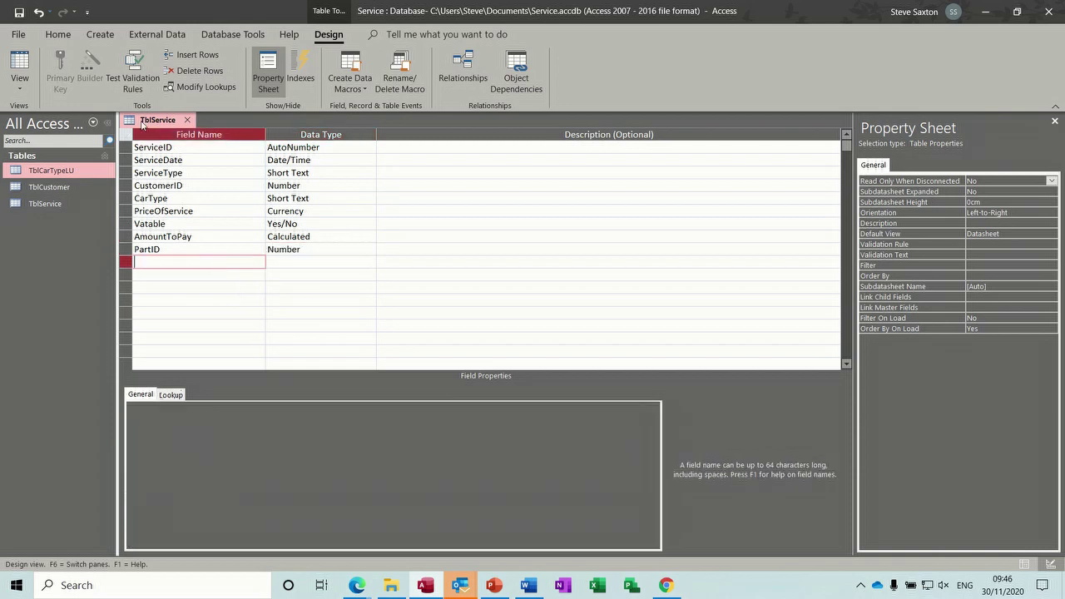
click(19, 12)
click(189, 121)
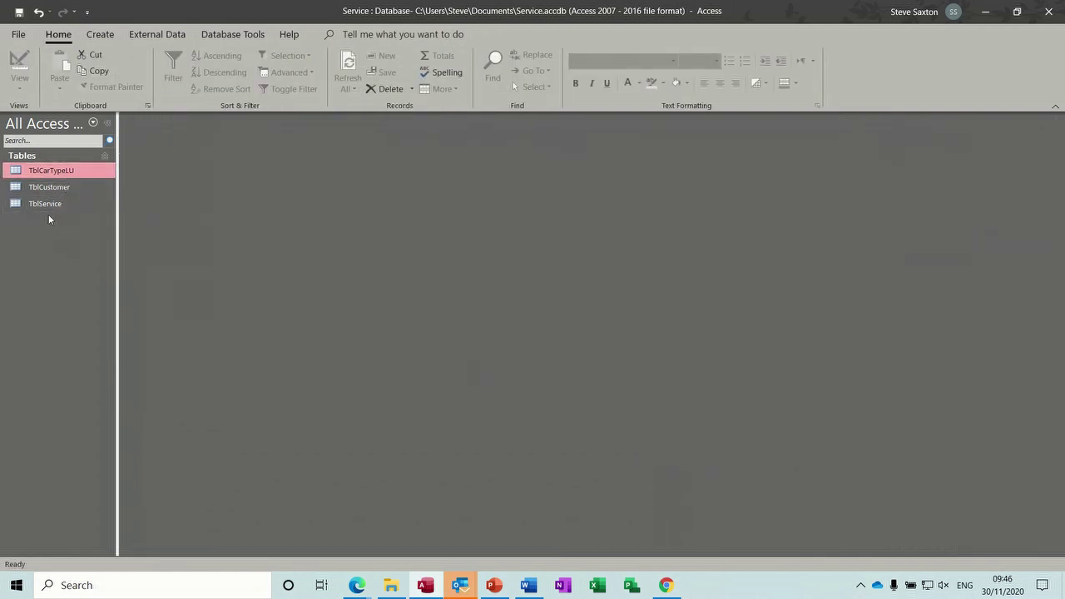
Create a new table in Design view with PartID as its first field, using the AutoNumber data type
click(105, 37)
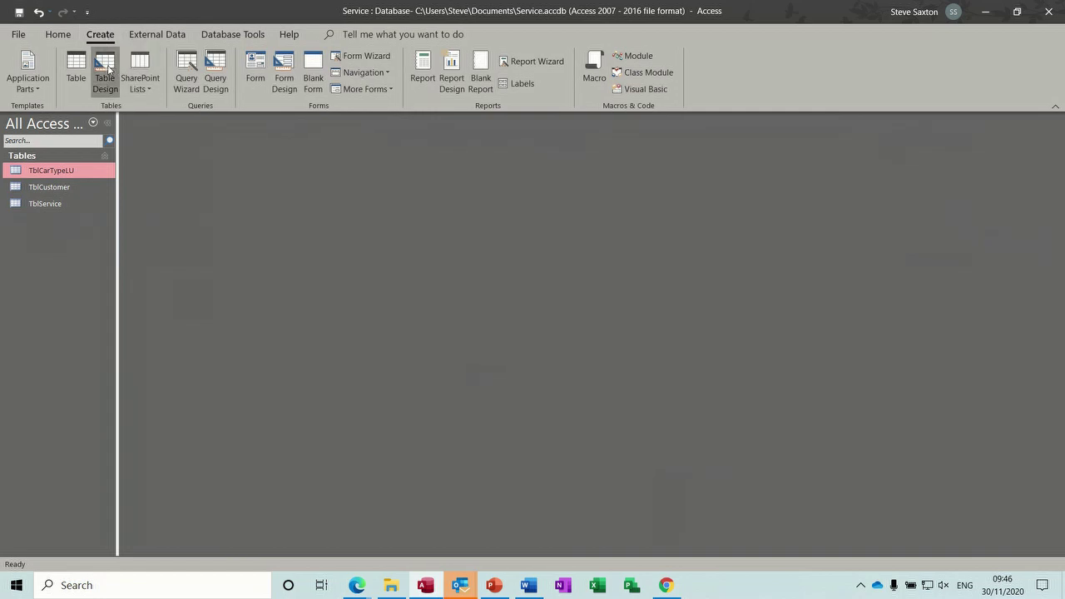
click(103, 73)
text(Part)
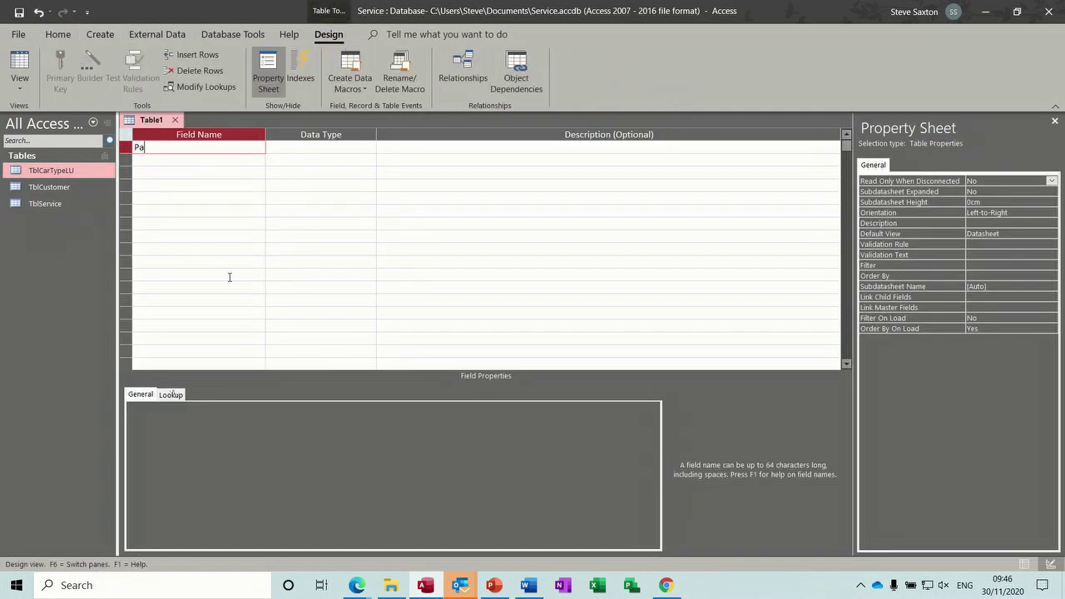
text(D)
key(Tab)
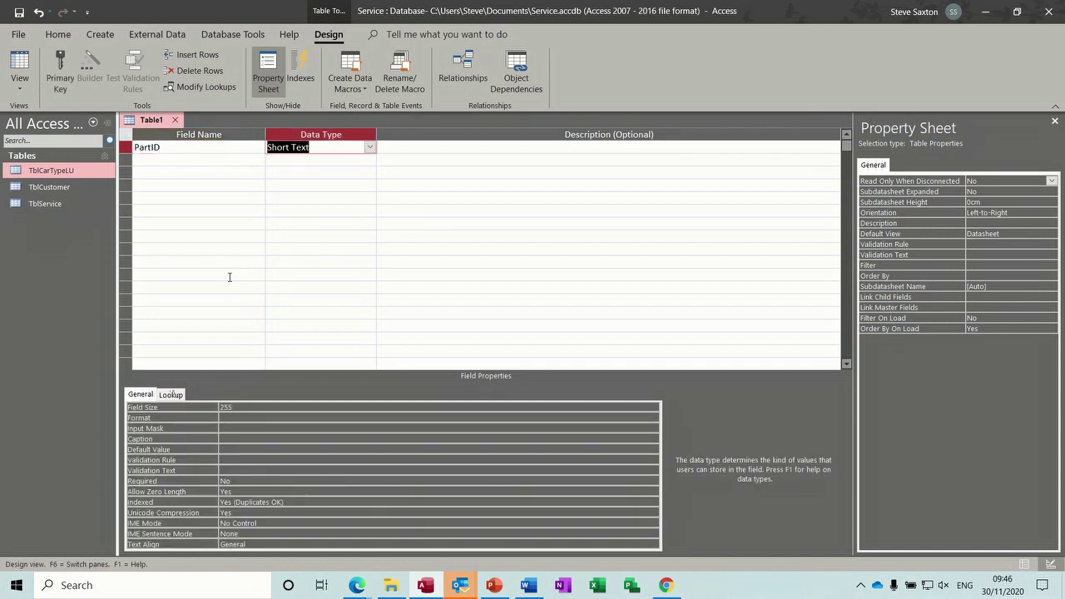
text(n)
key(BackSpace)
key(BackSpace)
text(A)
Add PartNumber and PartItem fields below PartID, both with the Short Text data type
click(157, 169)
text(PartNumber)
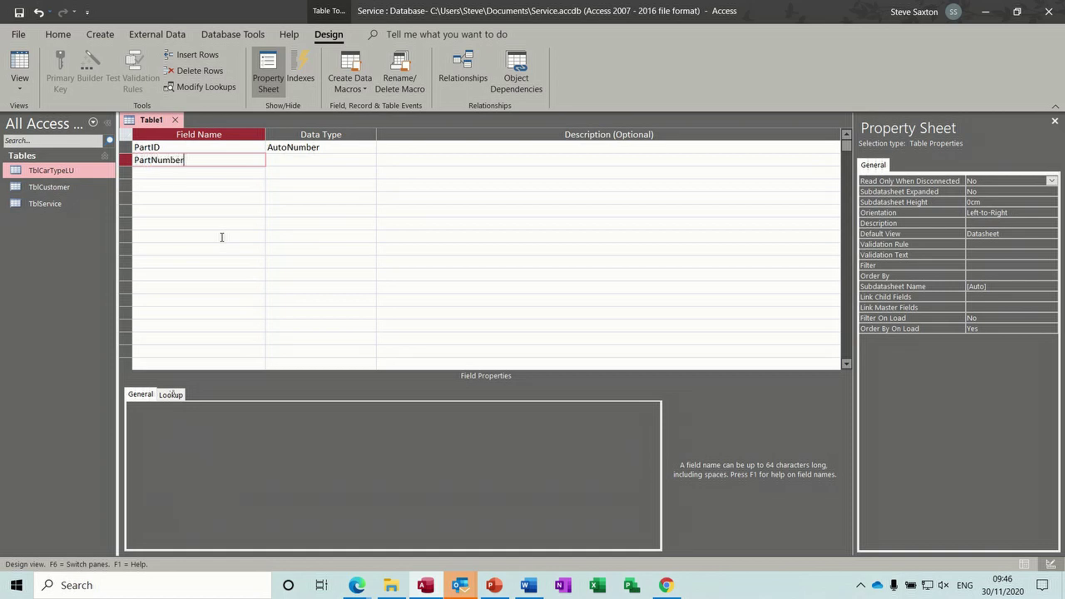
key(Tab)
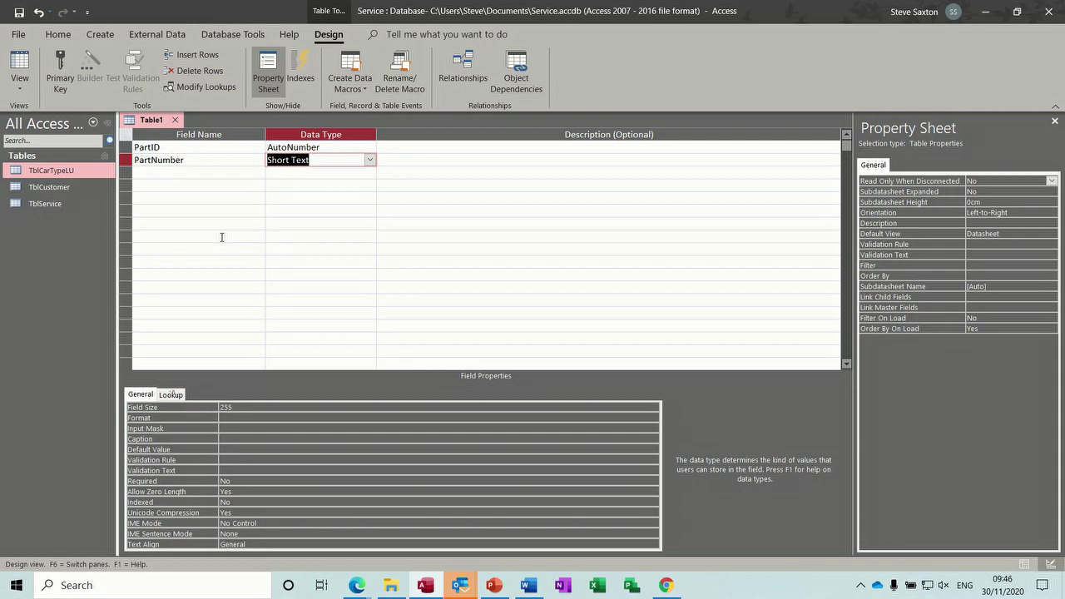
click(157, 170)
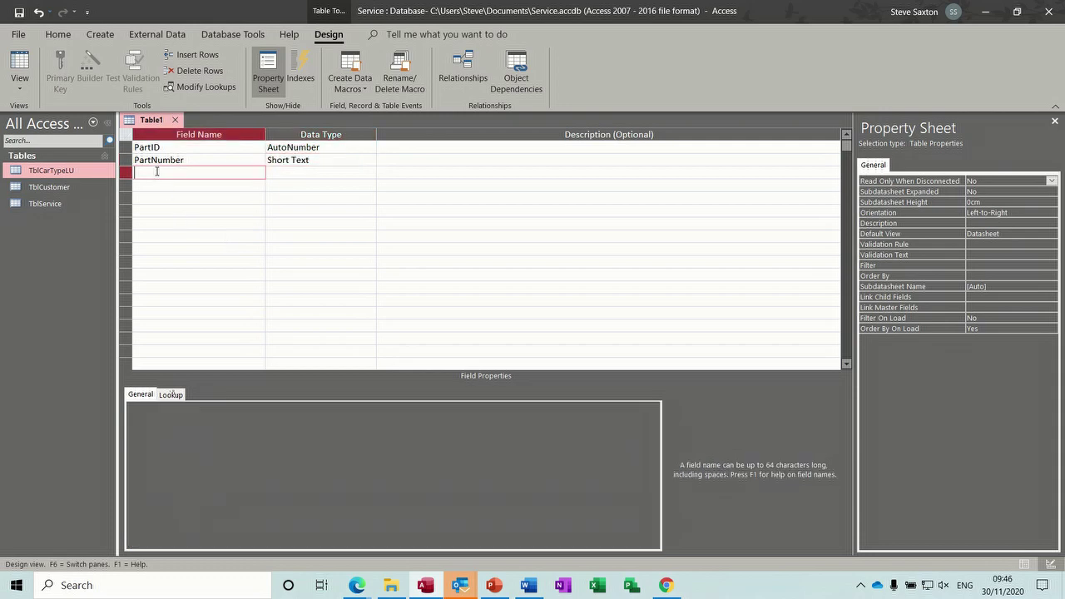
text(PartItem)
Add a Qty field with the Number data type below PartItem in the new table
click(153, 185)
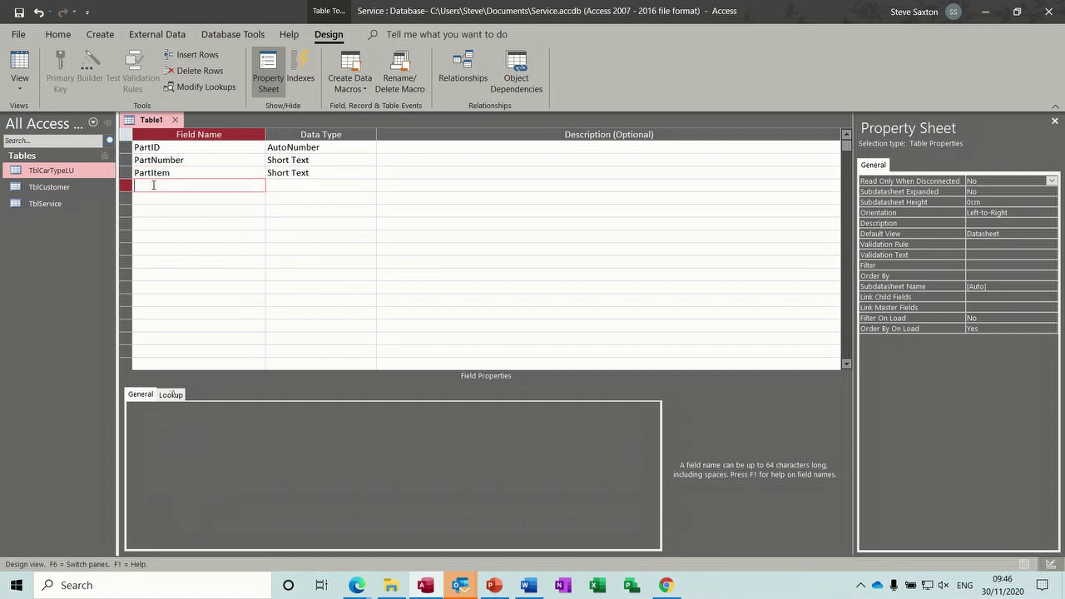
text(Q)
key(Tab)
text(n)
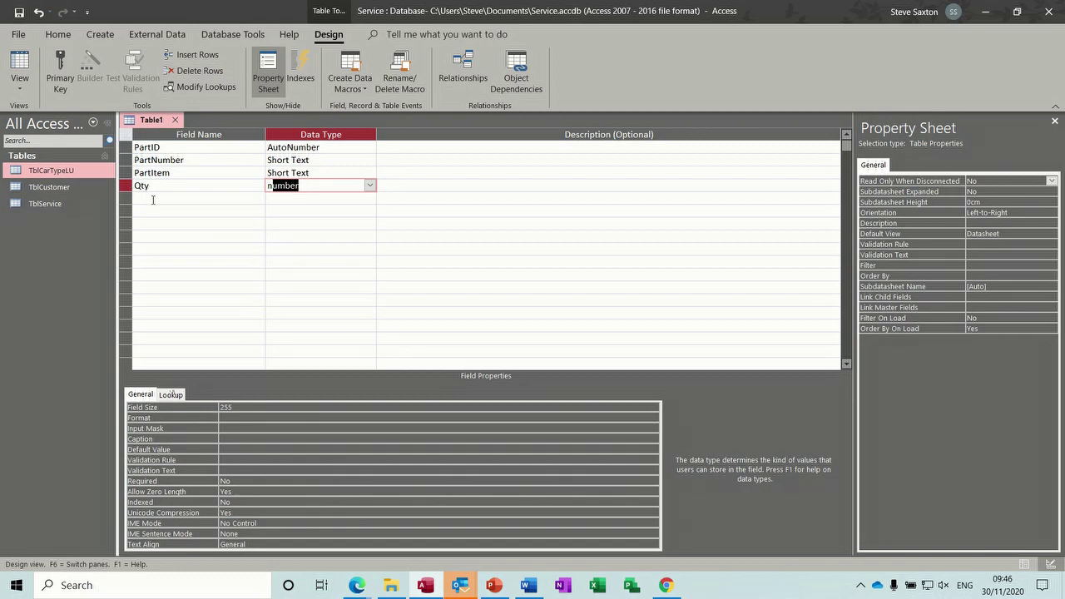
click(152, 197)
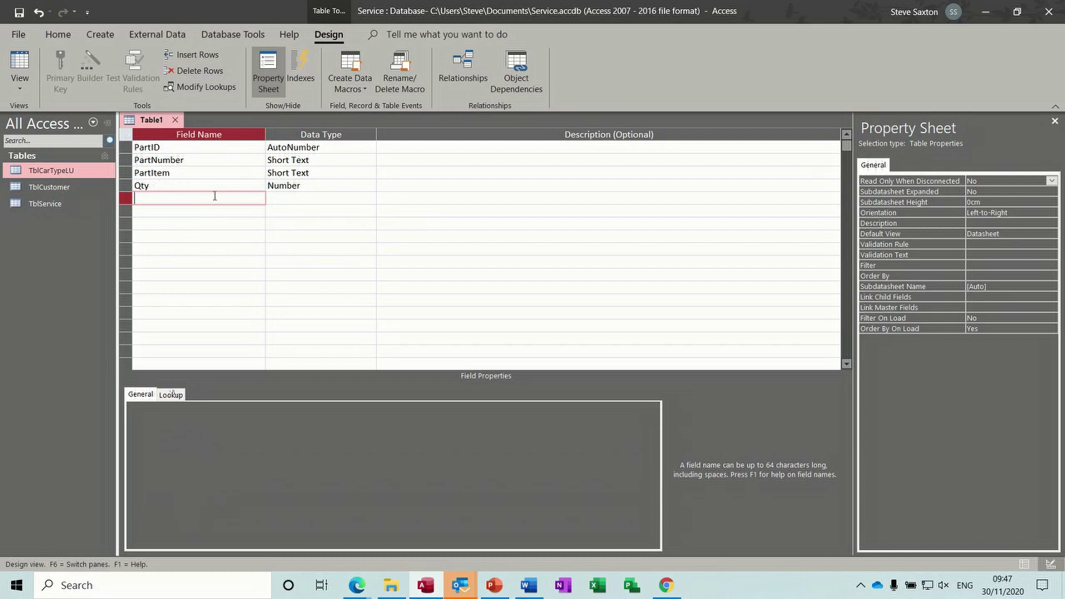
Save the new table as TblParts, declining the automatic creation of a primary key
click(18, 11)
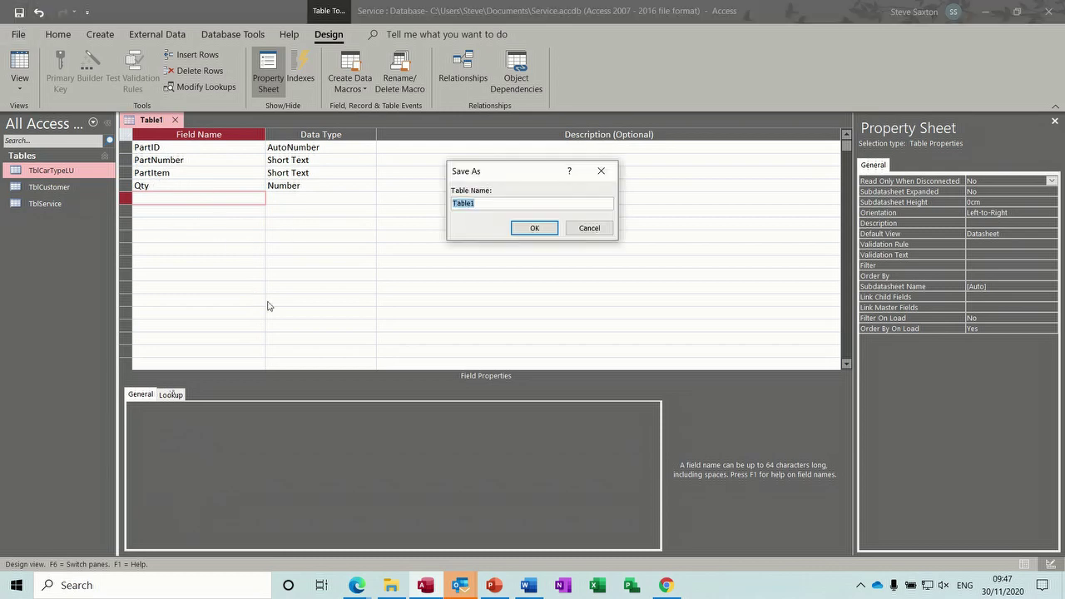
text(T)
click(533, 228)
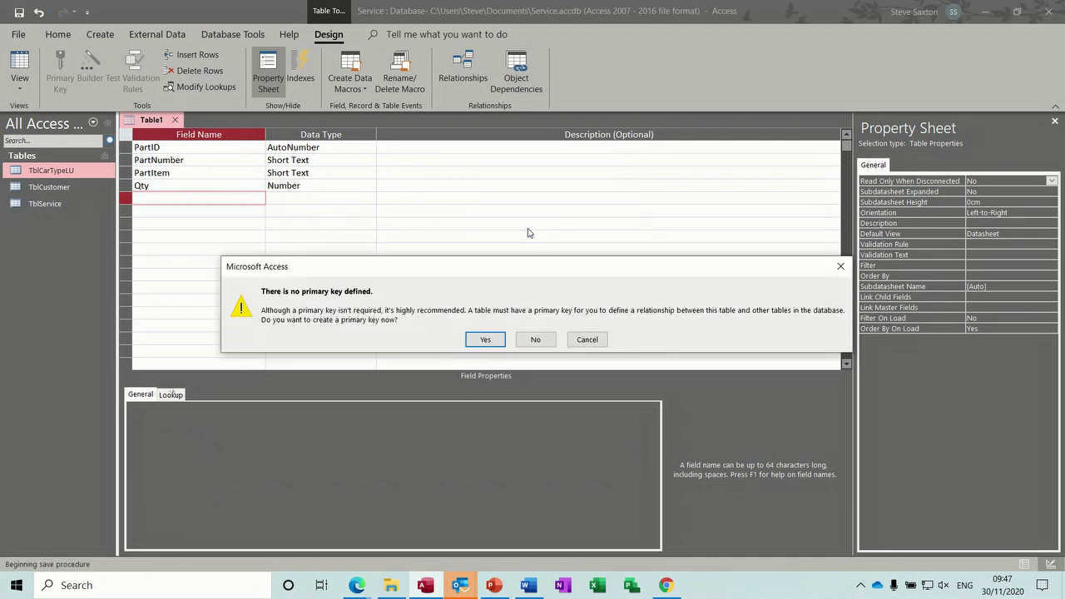
click(535, 348)
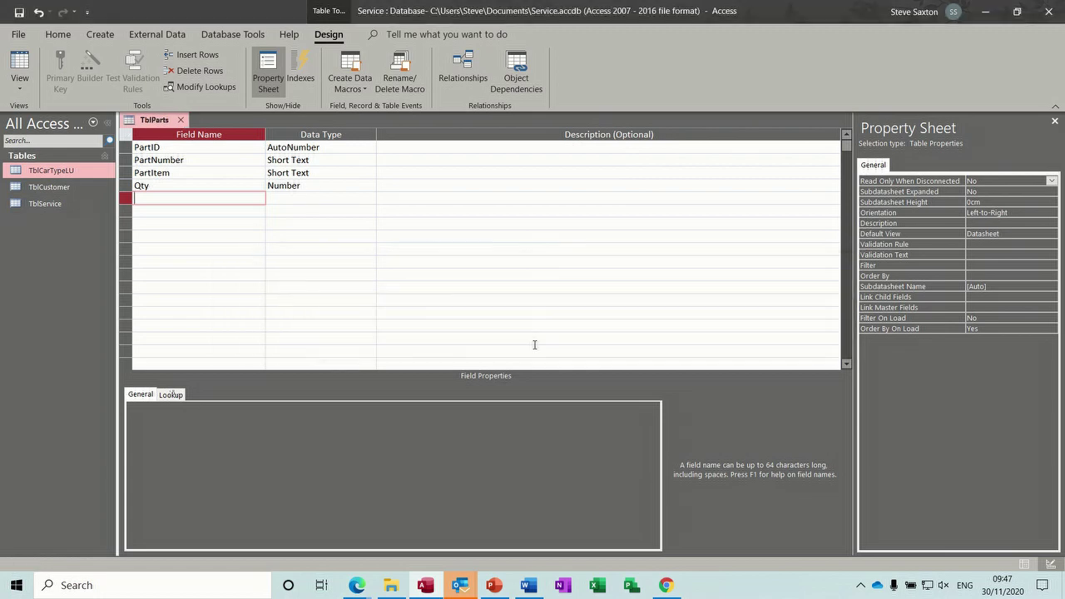
Set PartID as the primary key of TblParts, then save and close the table
click(173, 149)
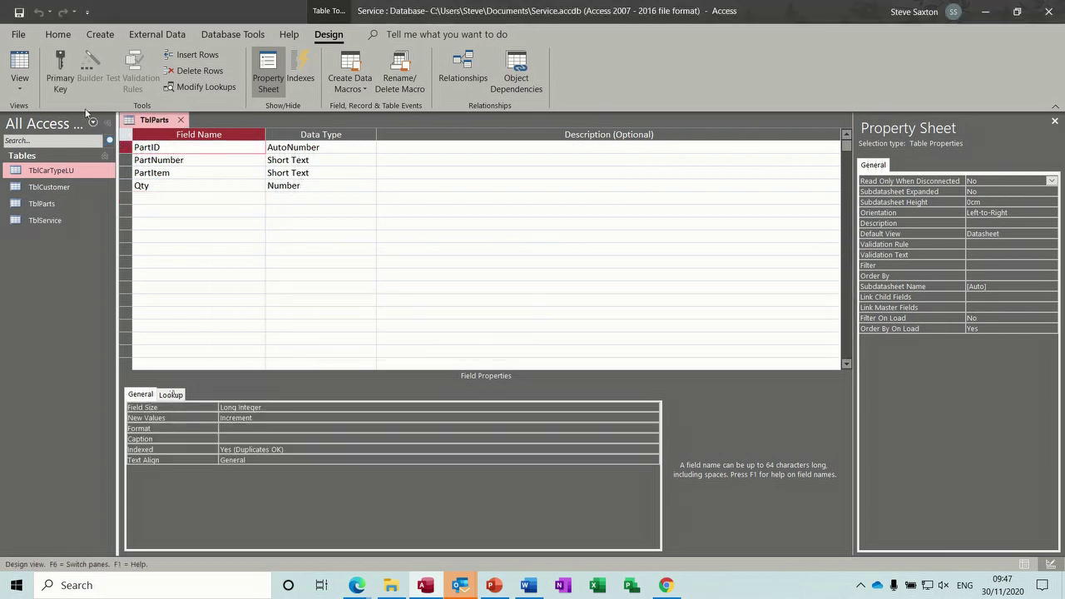
click(60, 71)
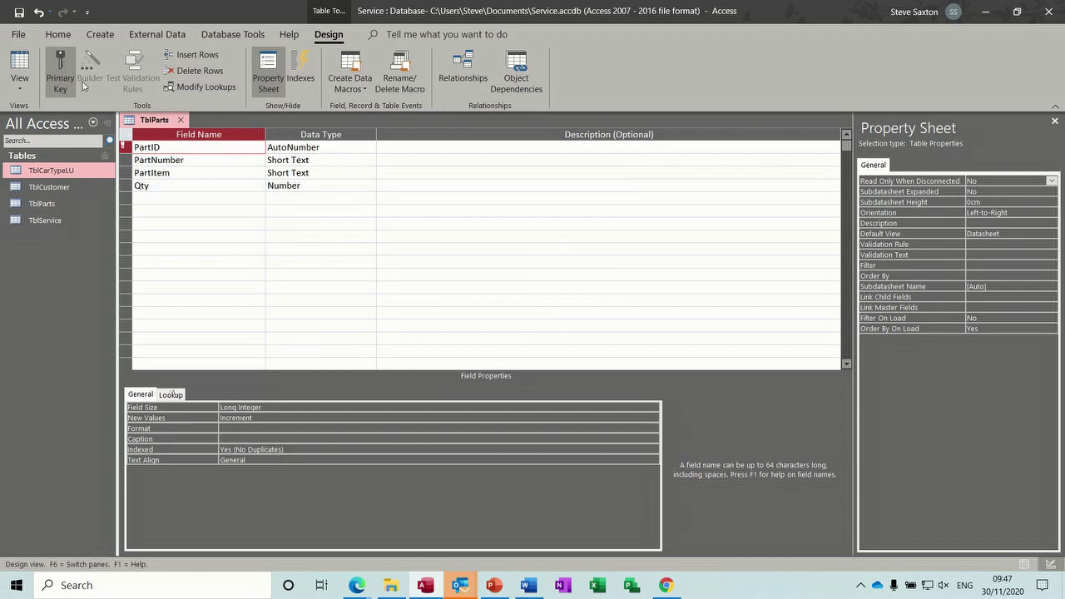
click(19, 13)
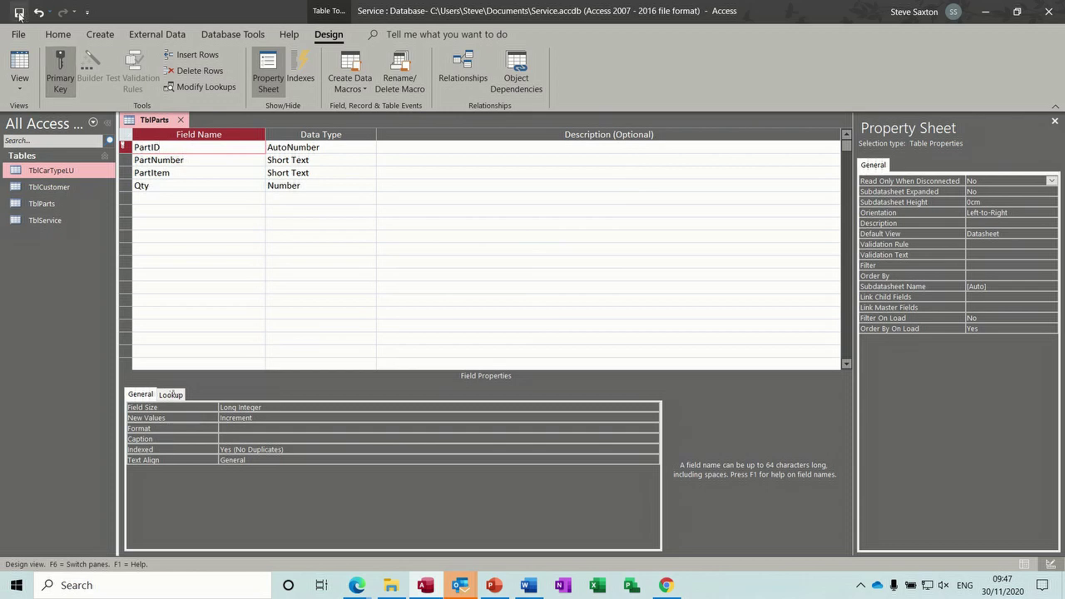
click(178, 121)
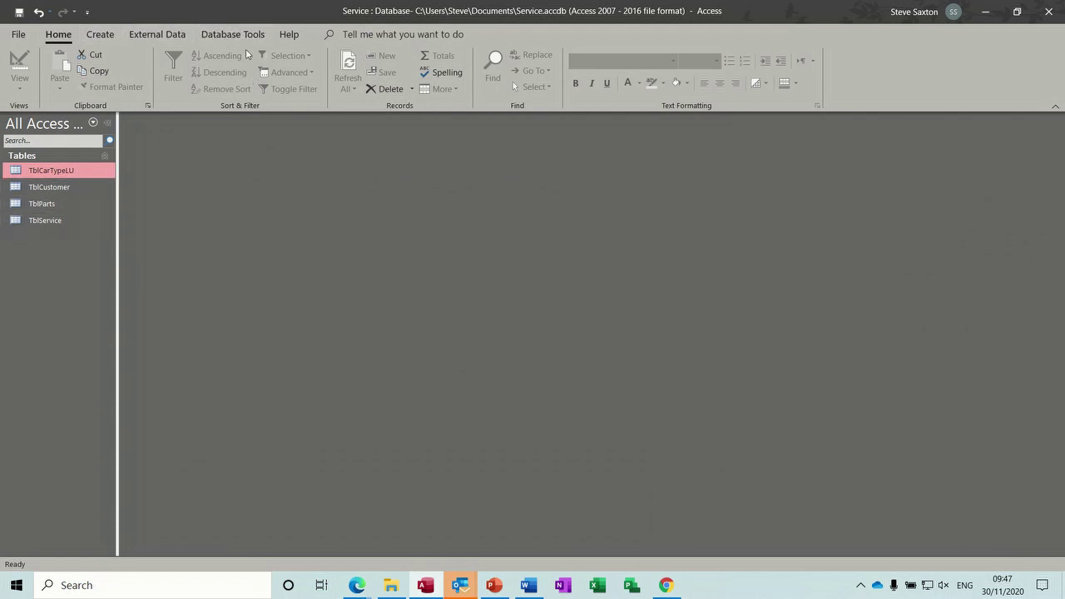
Open the Relationships layout and add TblCustomer, TblService and TblParts side by side, enlarging the first two to show all their fields
click(221, 40)
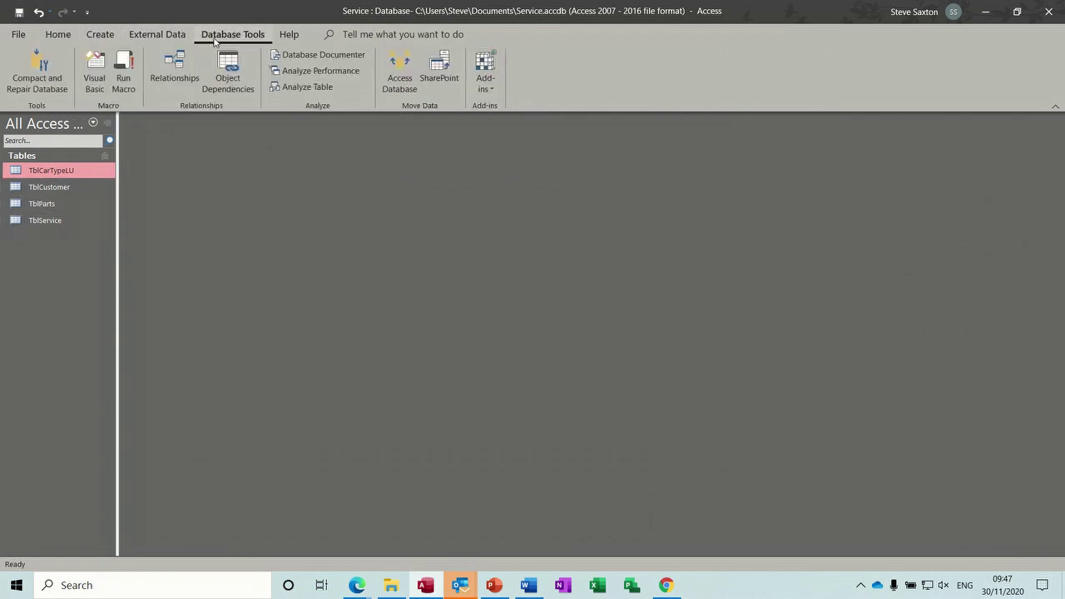
click(175, 66)
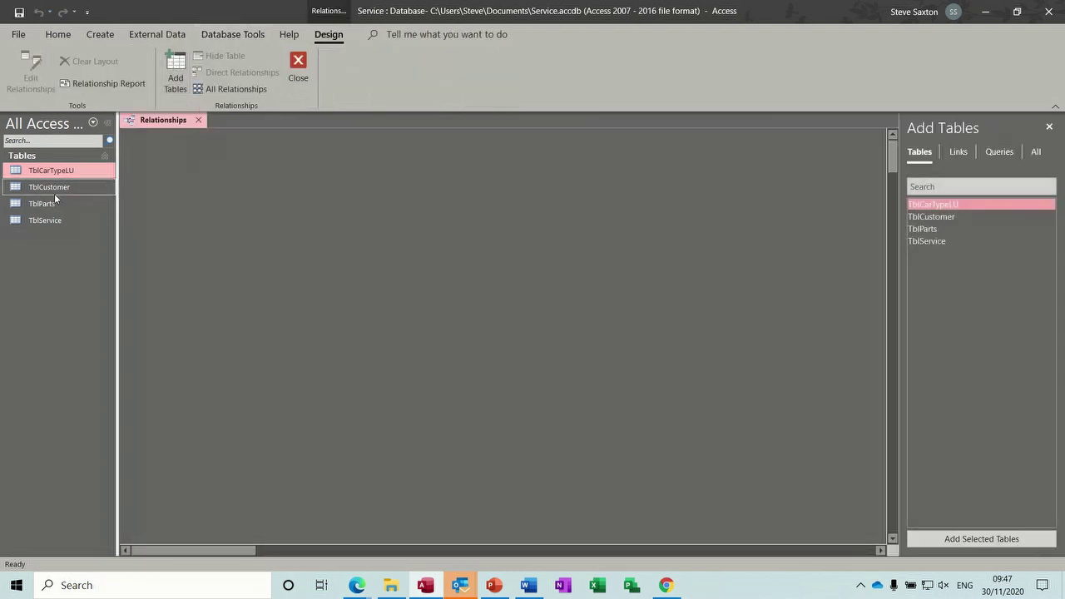
drag(55, 188, 281, 179)
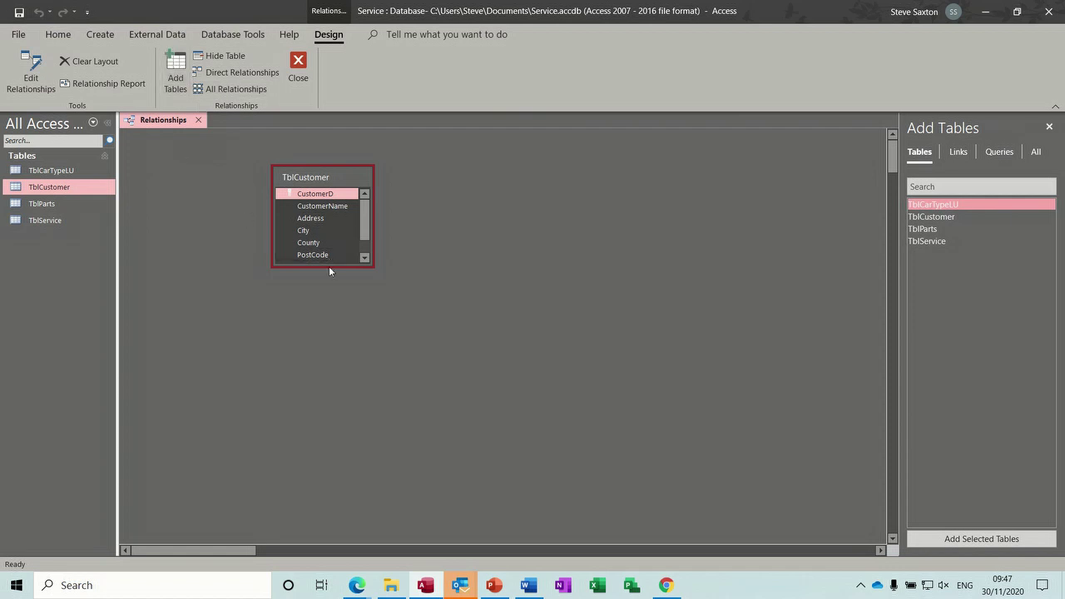
drag(329, 265, 331, 310)
drag(49, 221, 495, 179)
drag(520, 263, 523, 303)
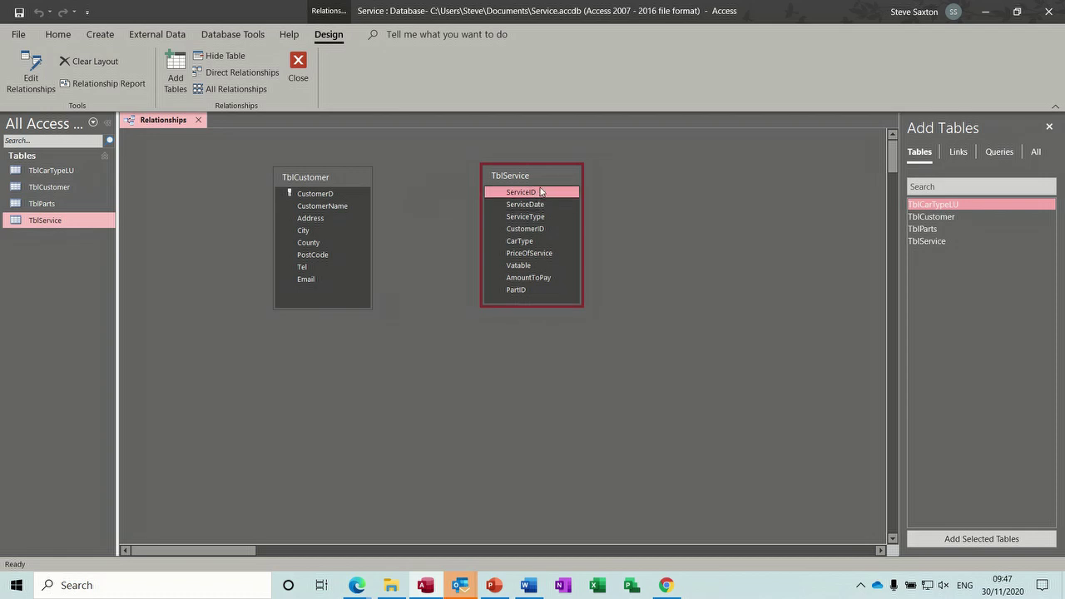
drag(537, 176, 496, 178)
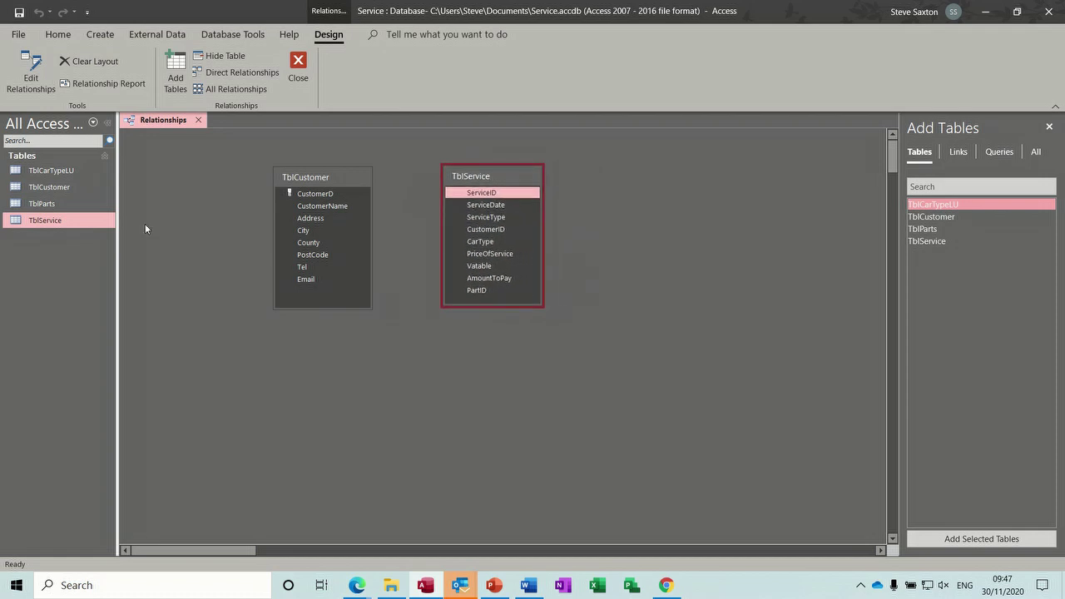
drag(43, 203, 678, 165)
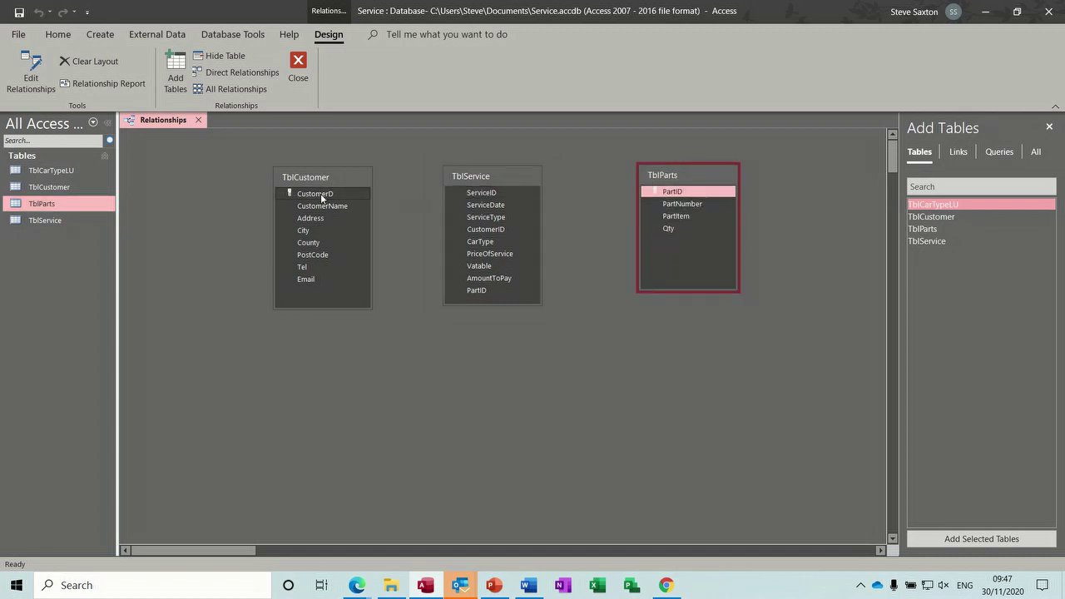
Try to relate CustomerD in TblCustomer to CustomerID in TblService with Enforce Referential Integrity enabled
drag(324, 197, 475, 233)
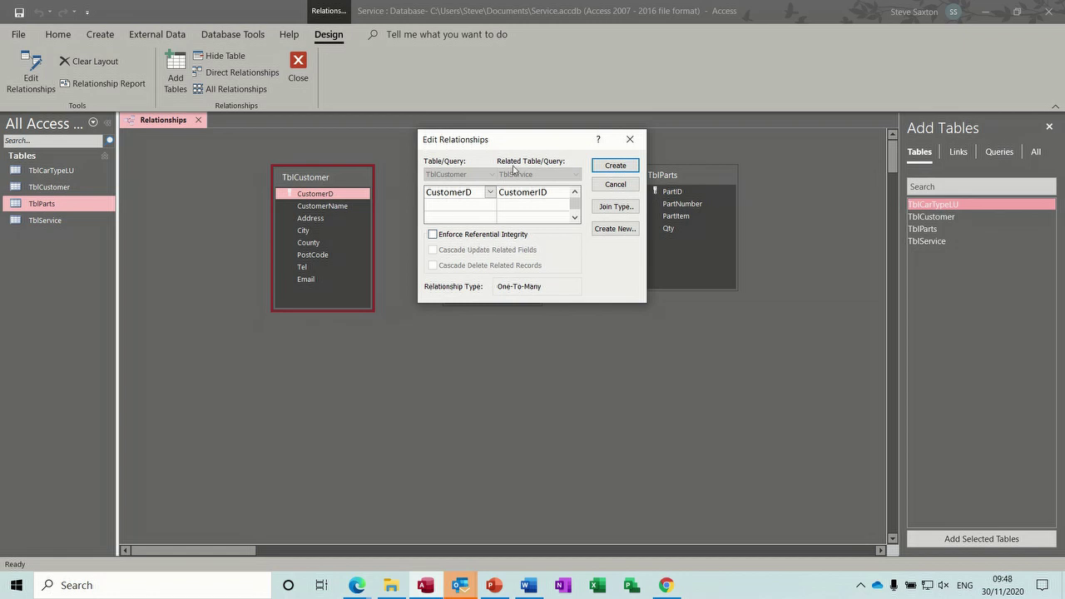
drag(522, 143, 484, 331)
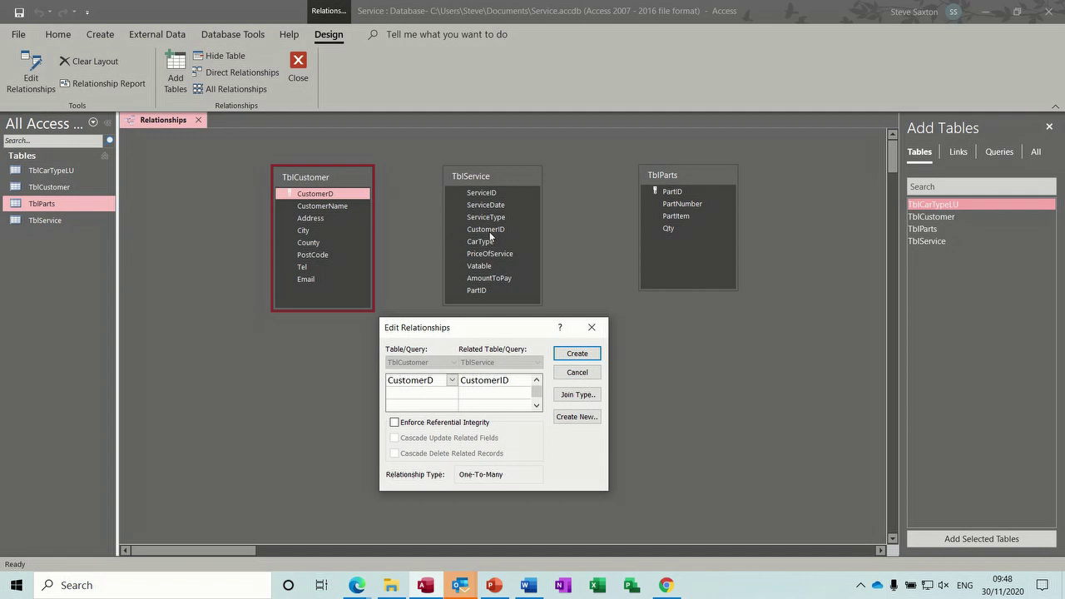
click(395, 423)
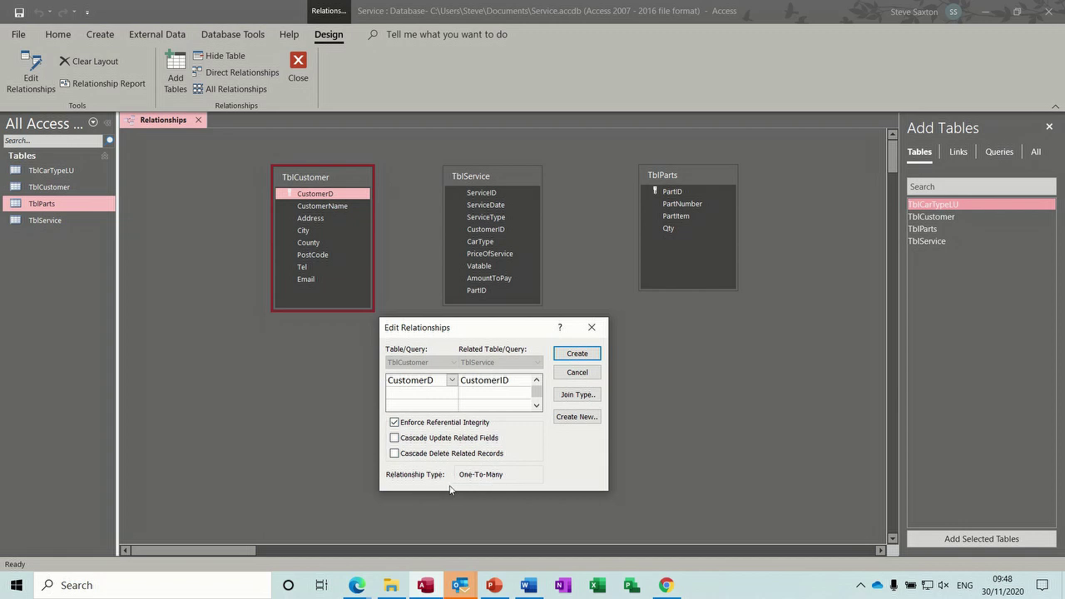
click(578, 355)
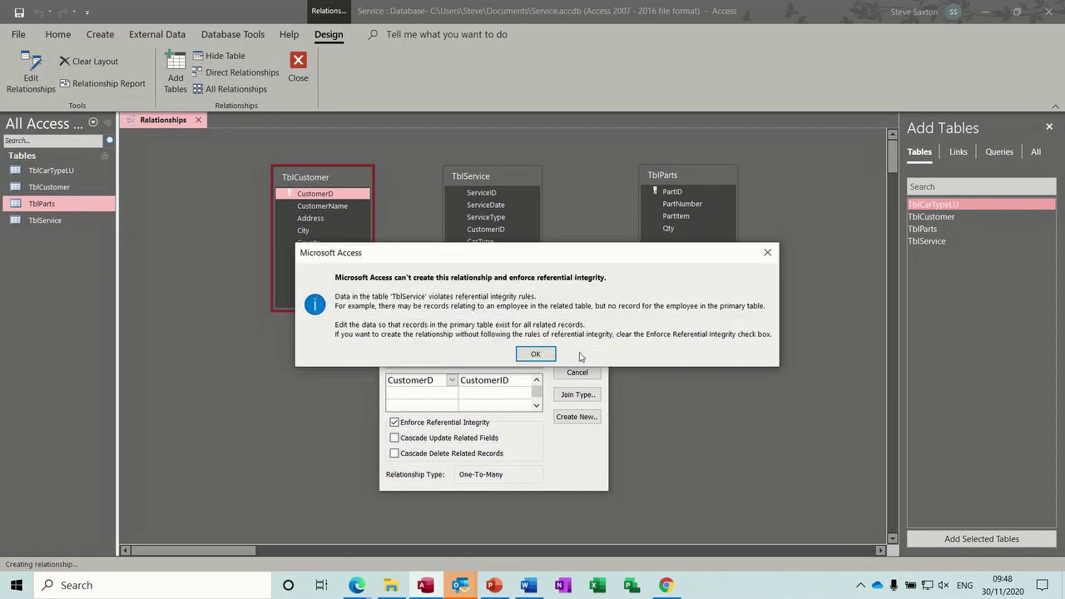
click(533, 356)
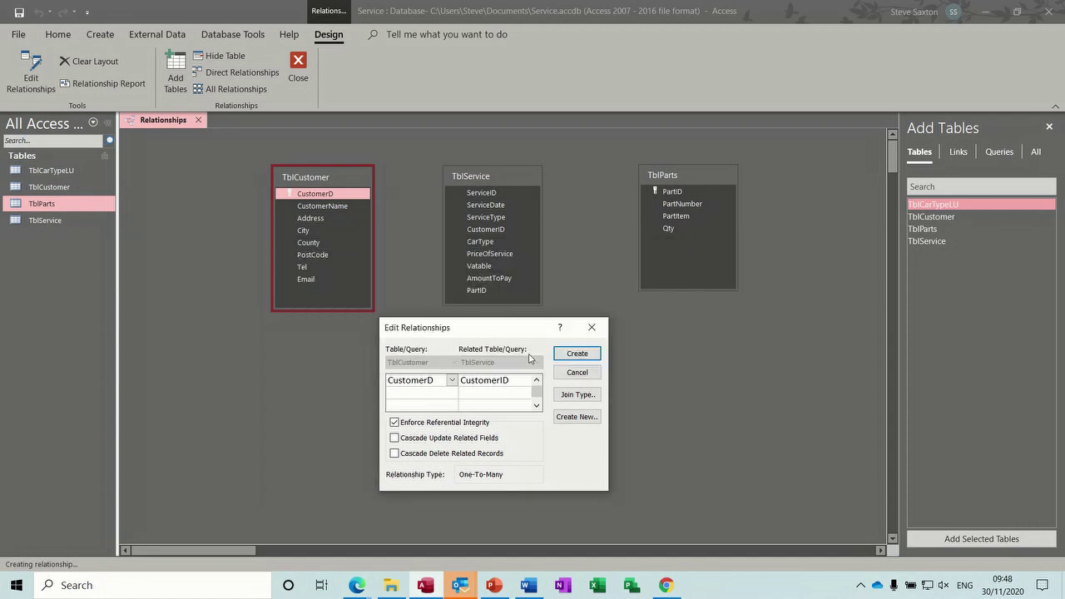
click(592, 329)
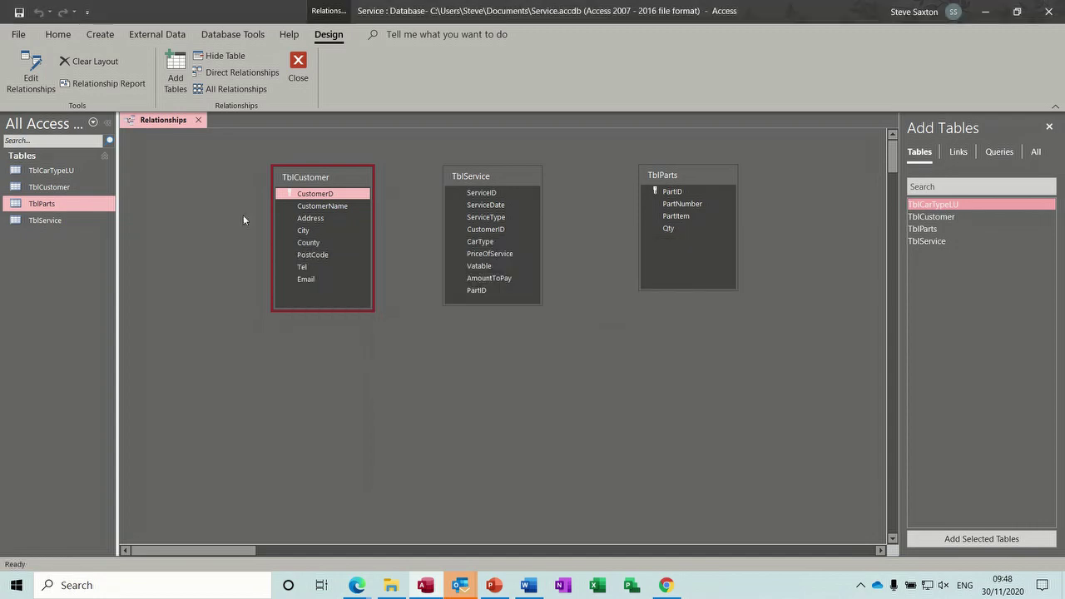
Delete the existing record from the TblService datasheet and close the table
double_click(44, 220)
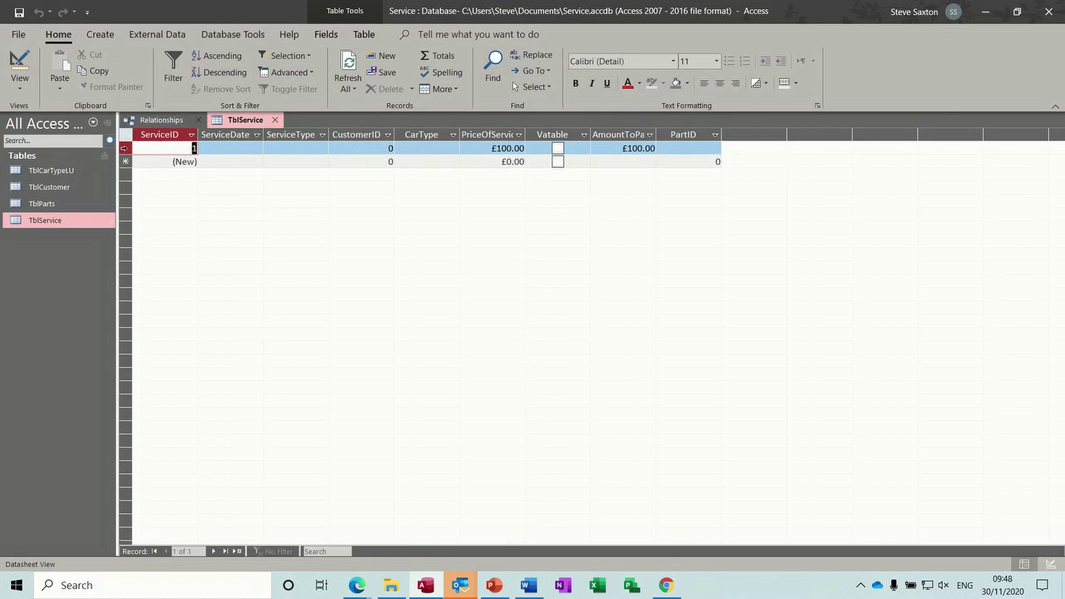
key(shift+space)
key(Delete)
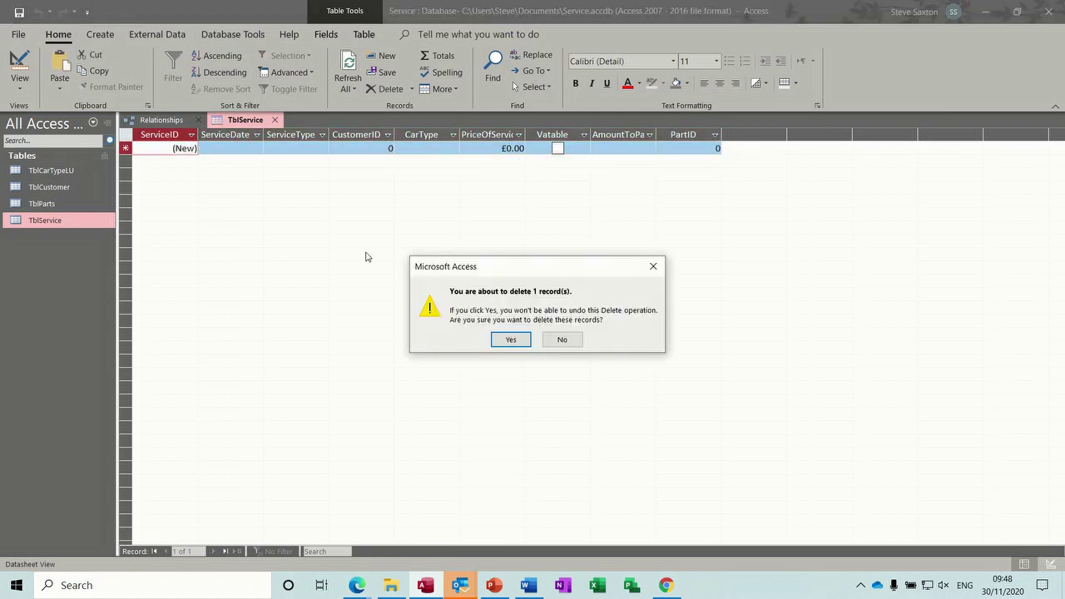
click(500, 339)
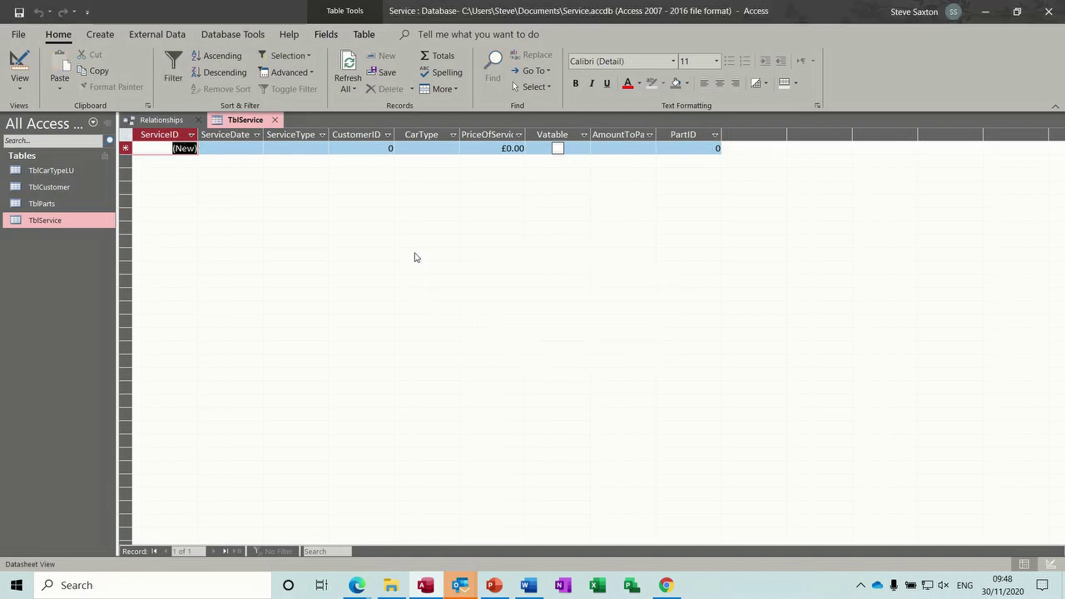
click(274, 120)
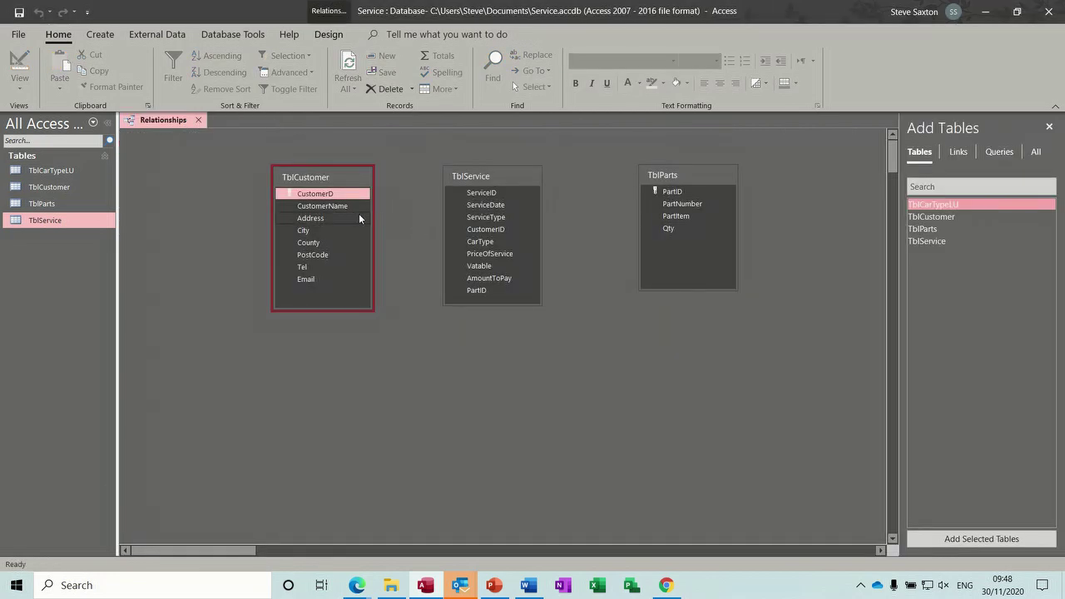
Create a one-to-many relationship from CustomerD in TblCustomer to CustomerID in TblService, enforcing referential integrity
drag(317, 196, 480, 232)
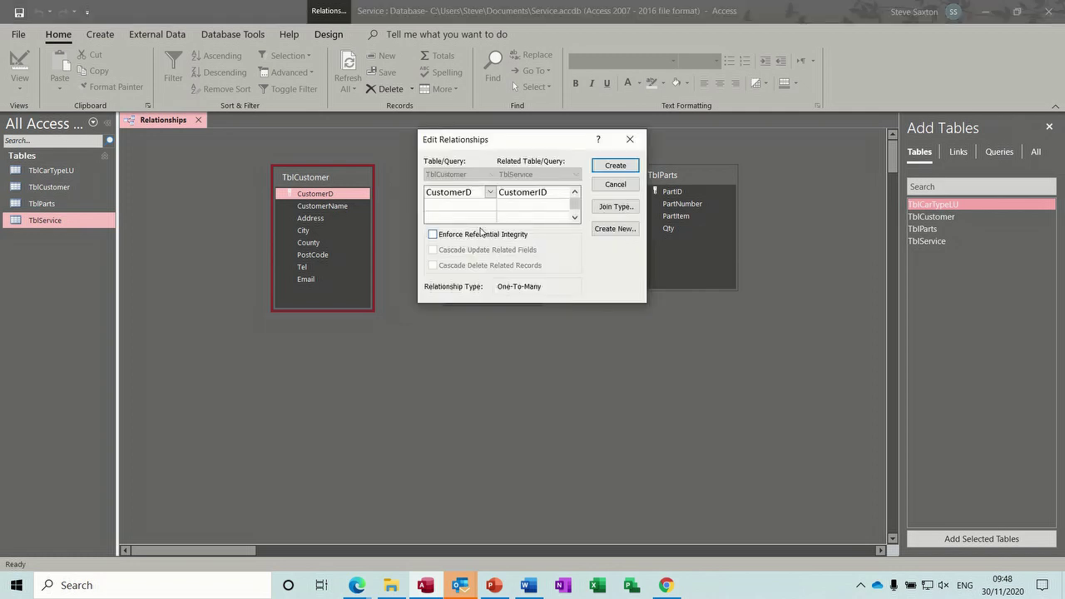
click(432, 235)
click(594, 170)
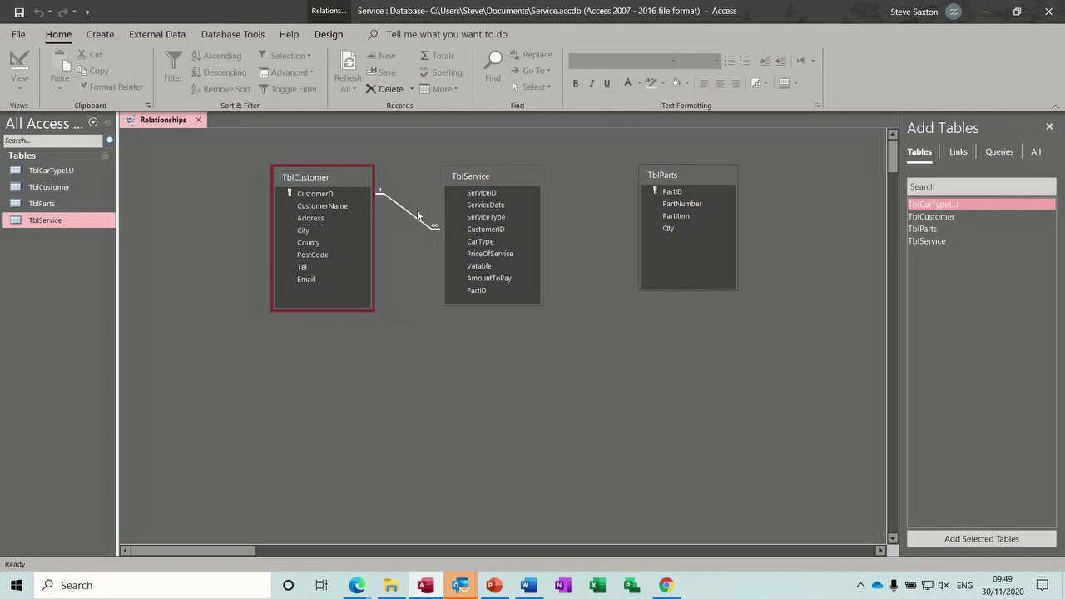
Create a one-to-many relationship from PartID in TblParts to PartID in TblService, enforcing referential integrity
click(478, 230)
click(479, 291)
drag(674, 193, 478, 294)
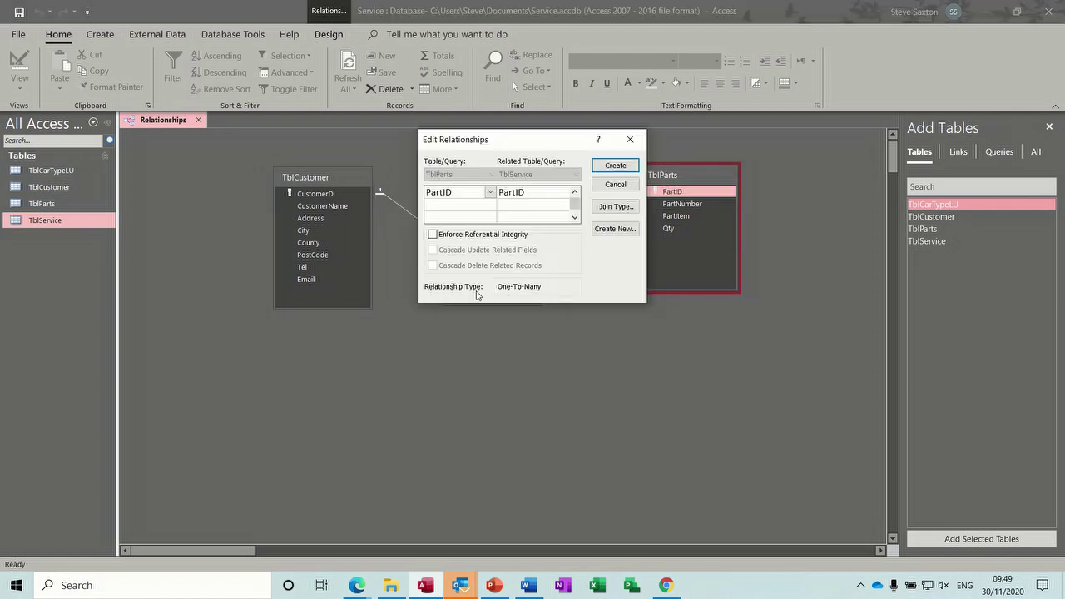
click(433, 236)
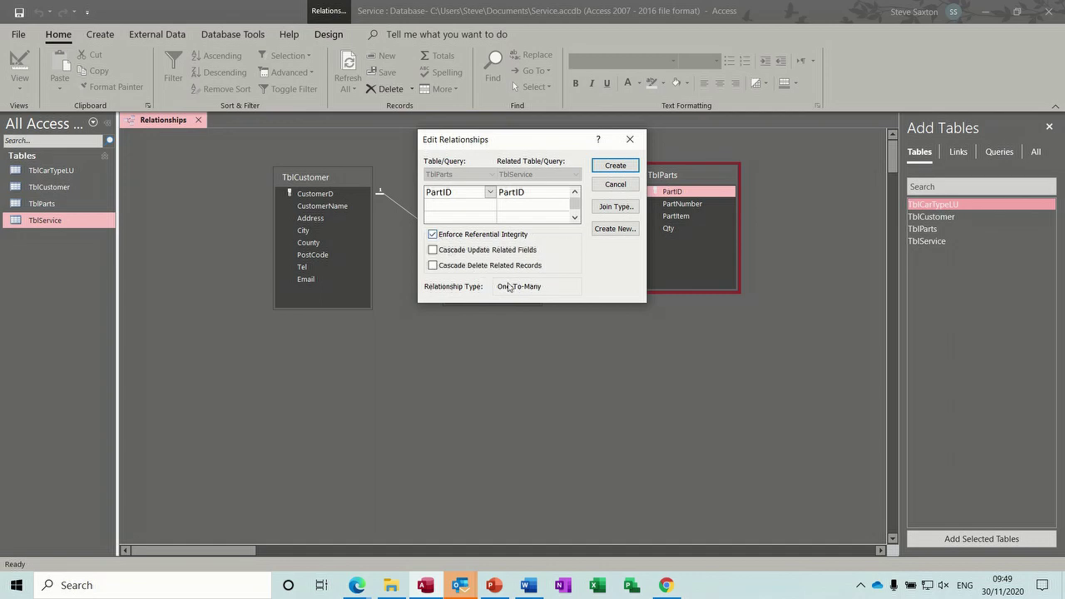
click(615, 165)
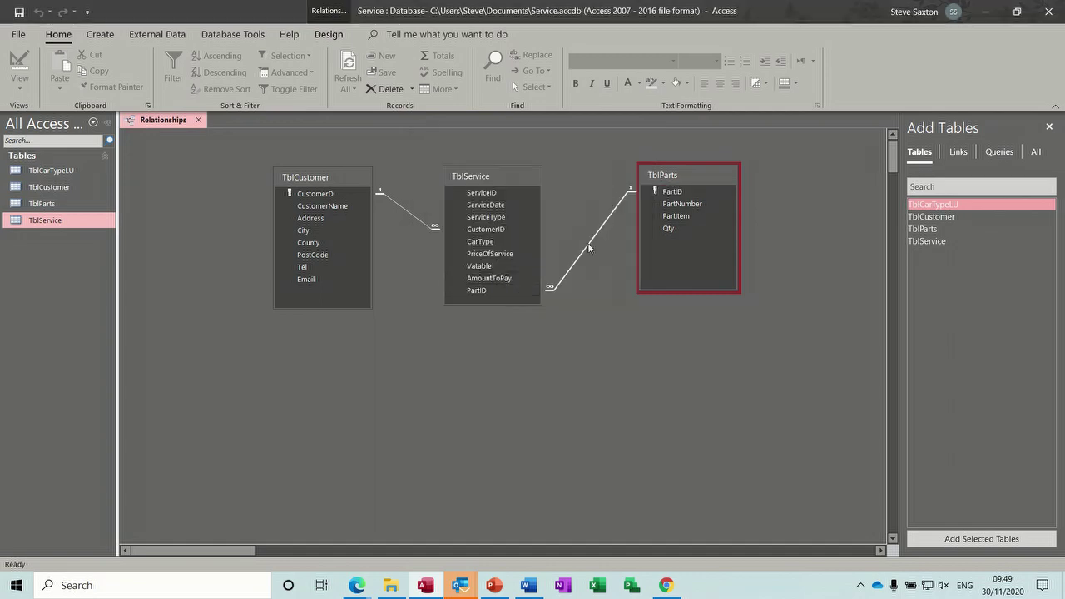
Move TblParts closer to TblService and slightly lower in the diagram, then close the Relationships layout
drag(689, 173, 655, 232)
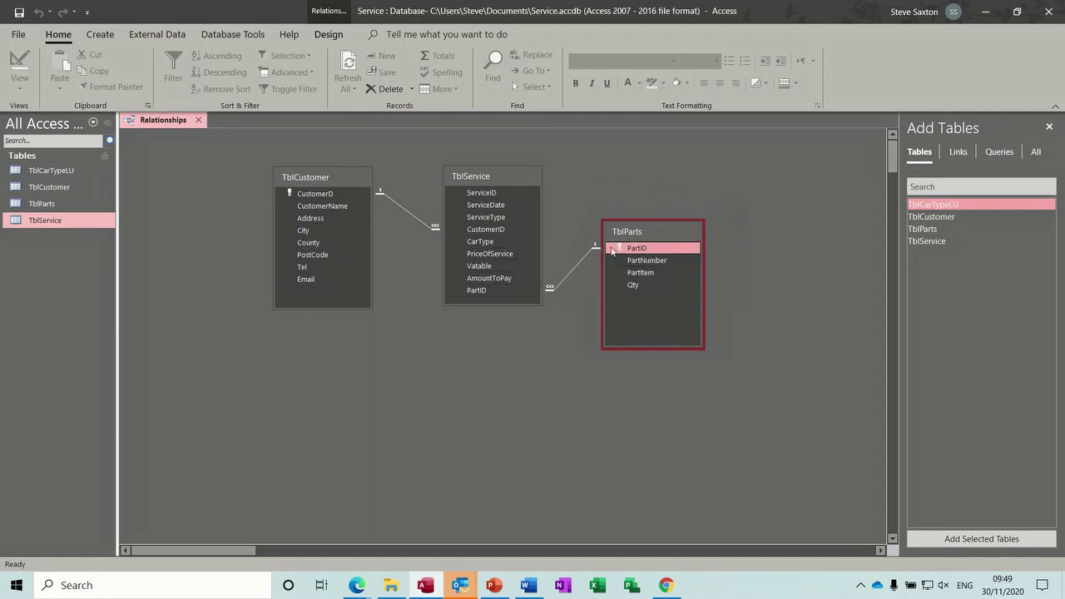
click(504, 291)
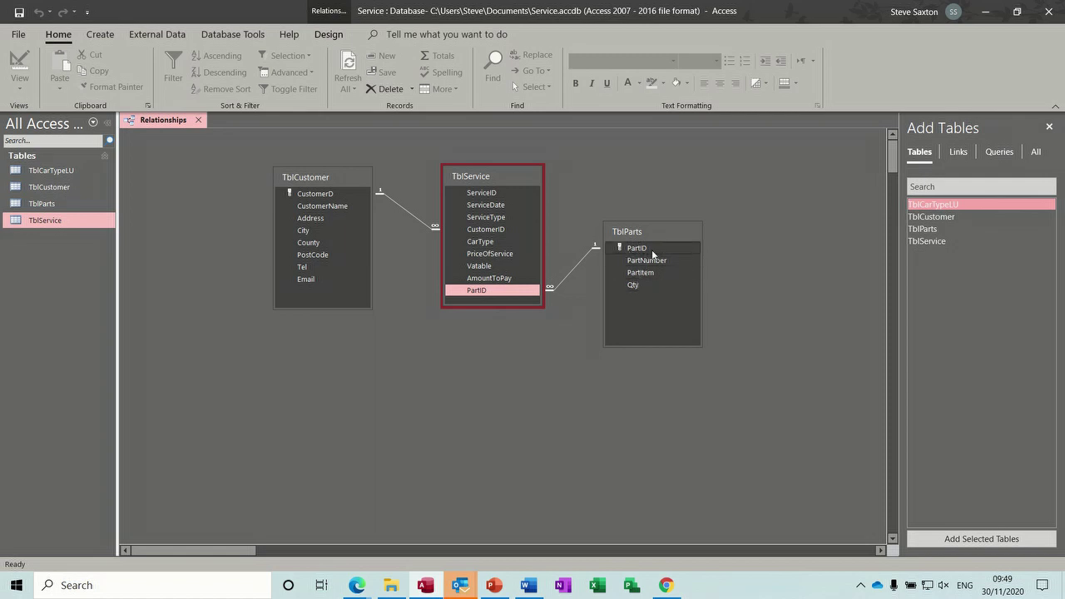
drag(619, 236, 630, 199)
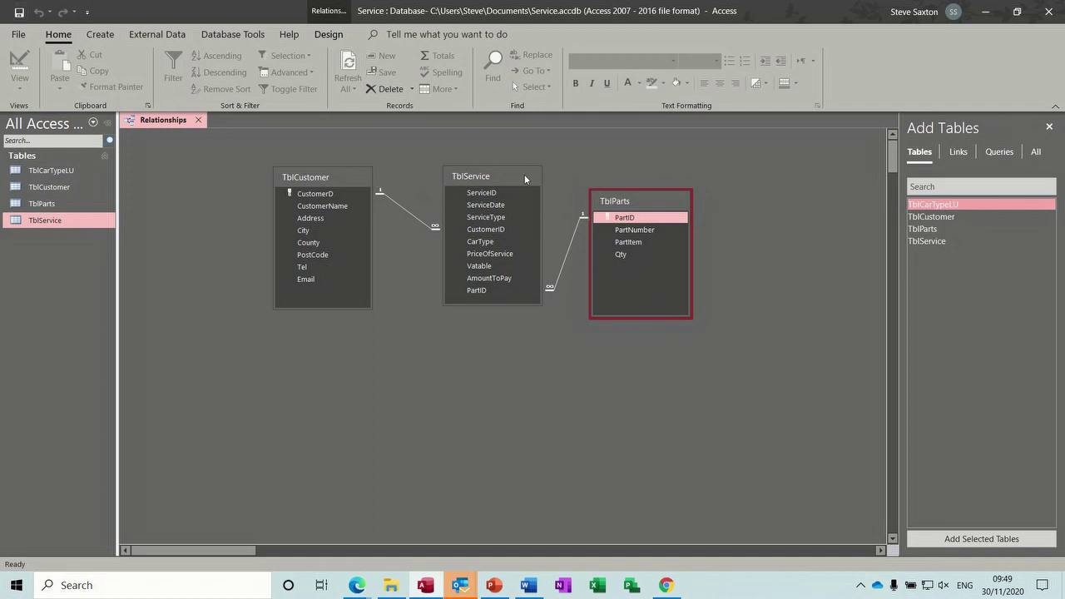
click(198, 120)
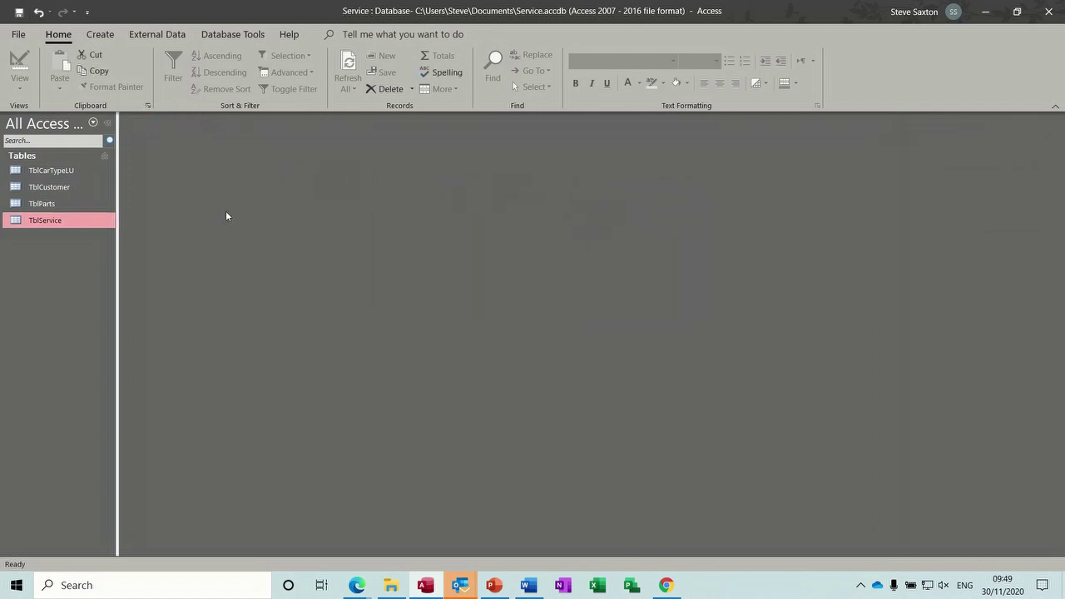
Widen the Navigation Pane to fit its full All Access Objects heading
drag(118, 252, 166, 261)
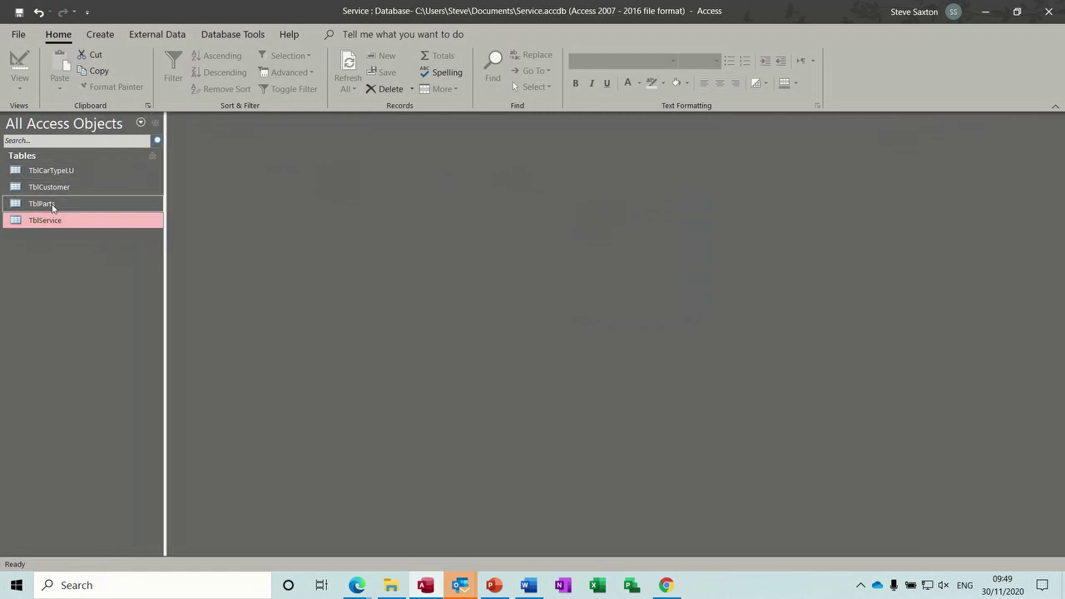